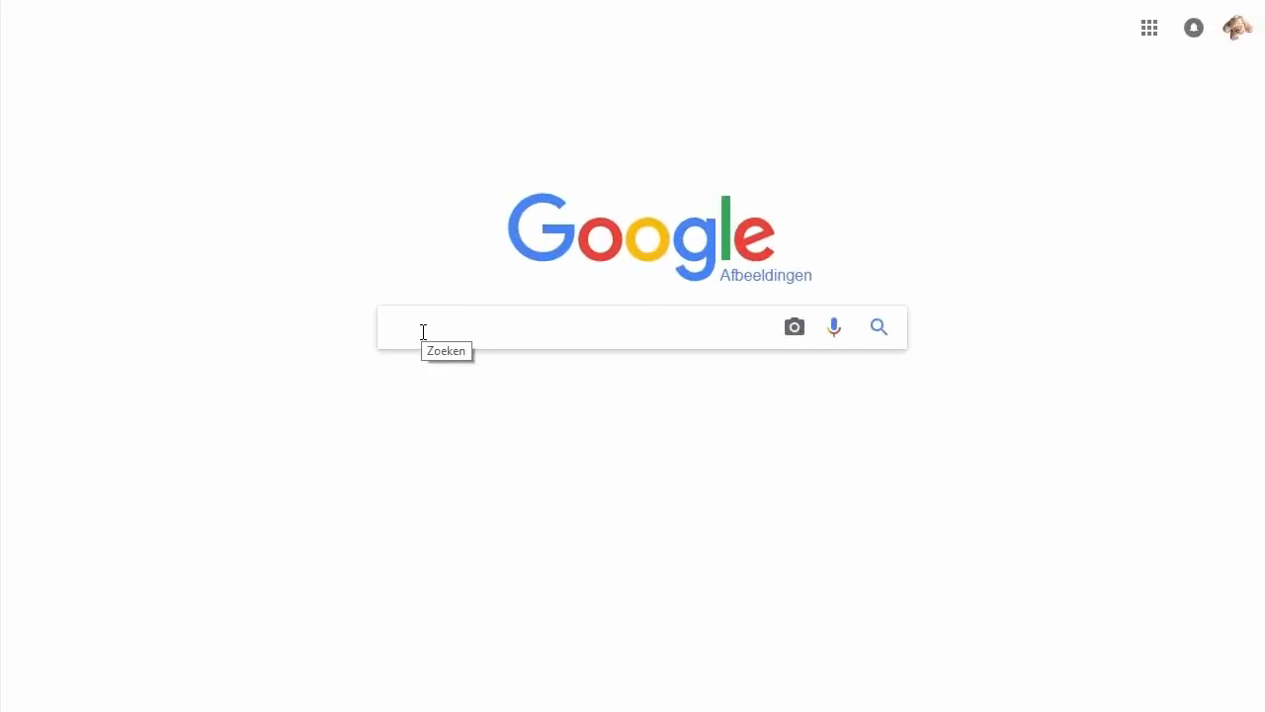
# Search Google Images for 'grunge texture' and filter to 'Labelled for reuse with modification'
pyautogui.write('grunge texture')
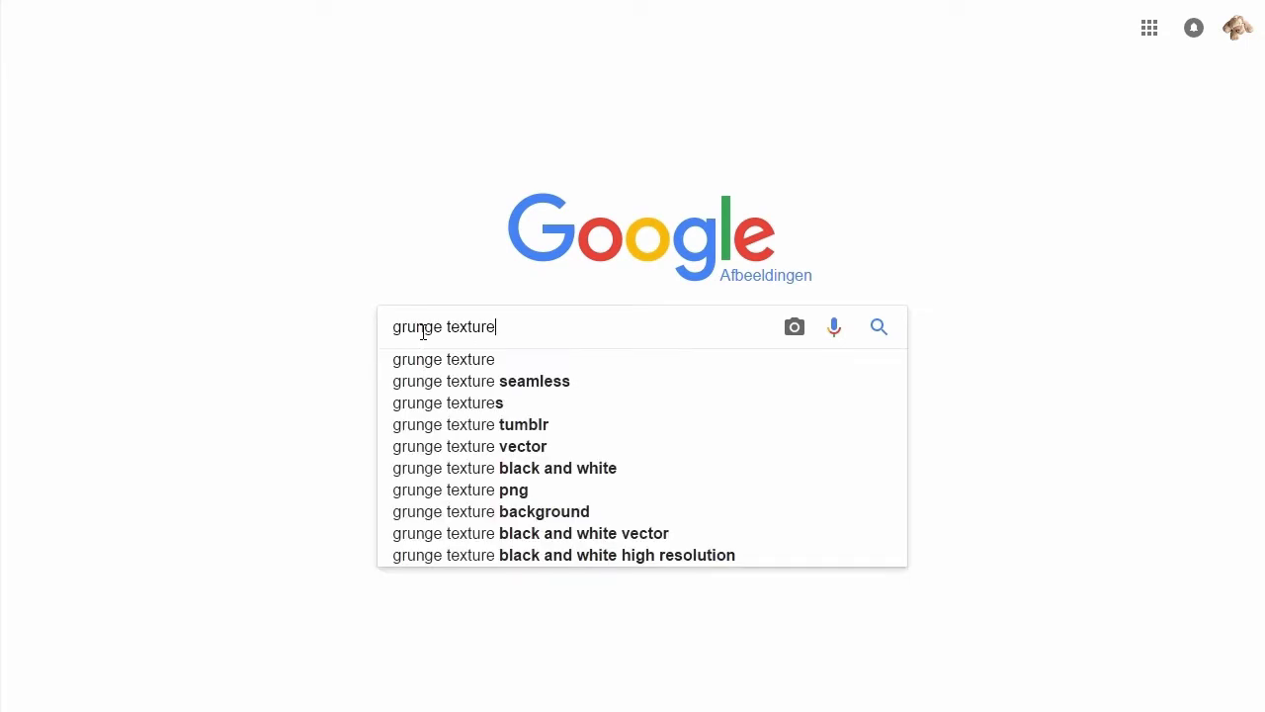
pyautogui.click(444, 360)
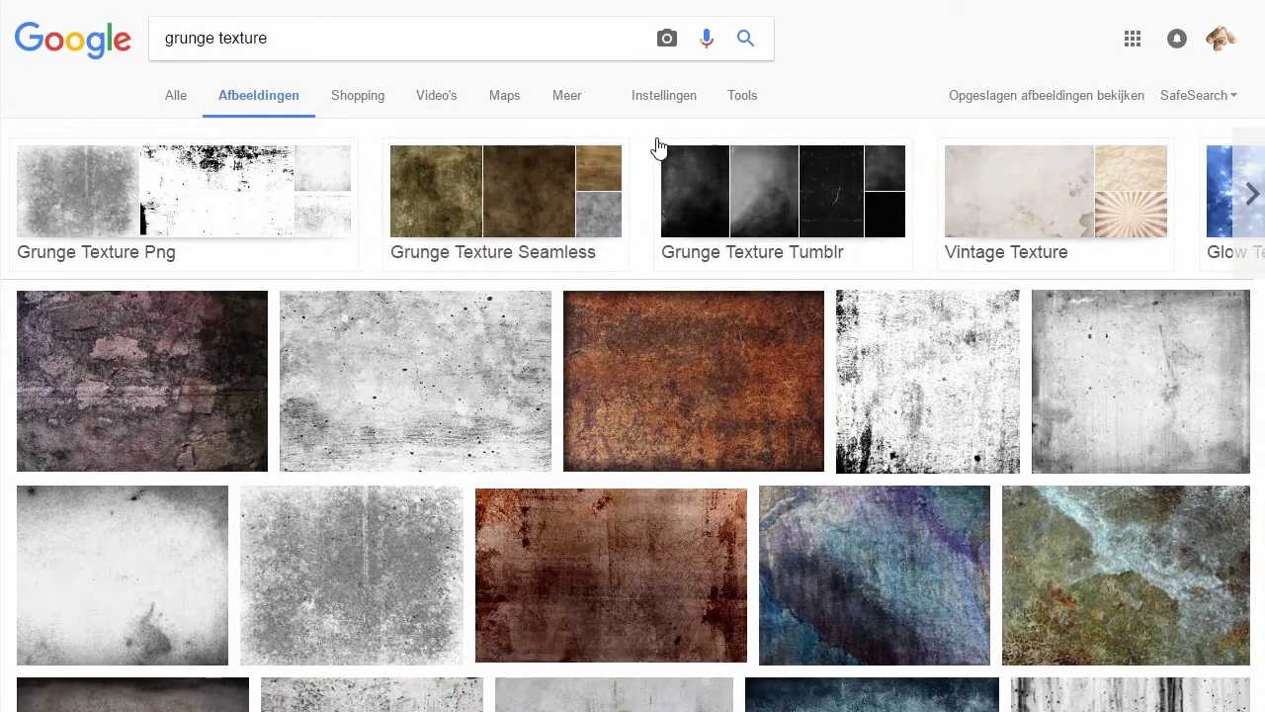
pyautogui.click(741, 102)
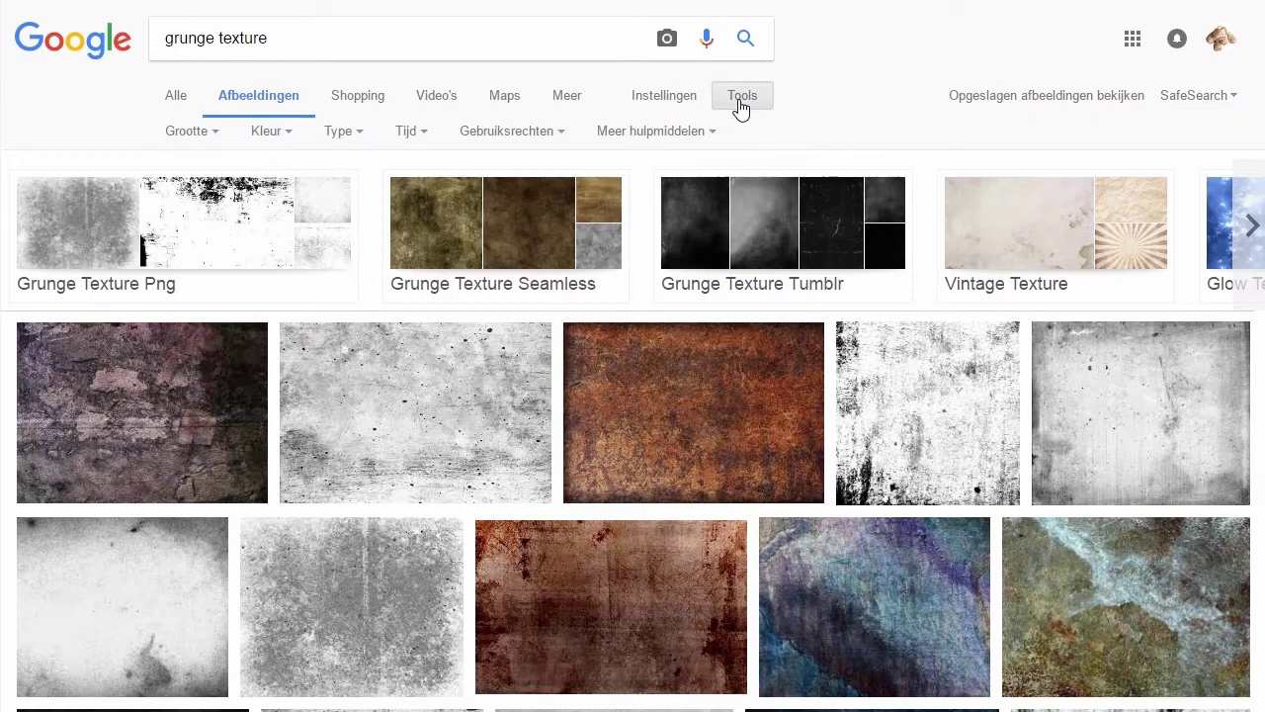
pyautogui.click(534, 138)
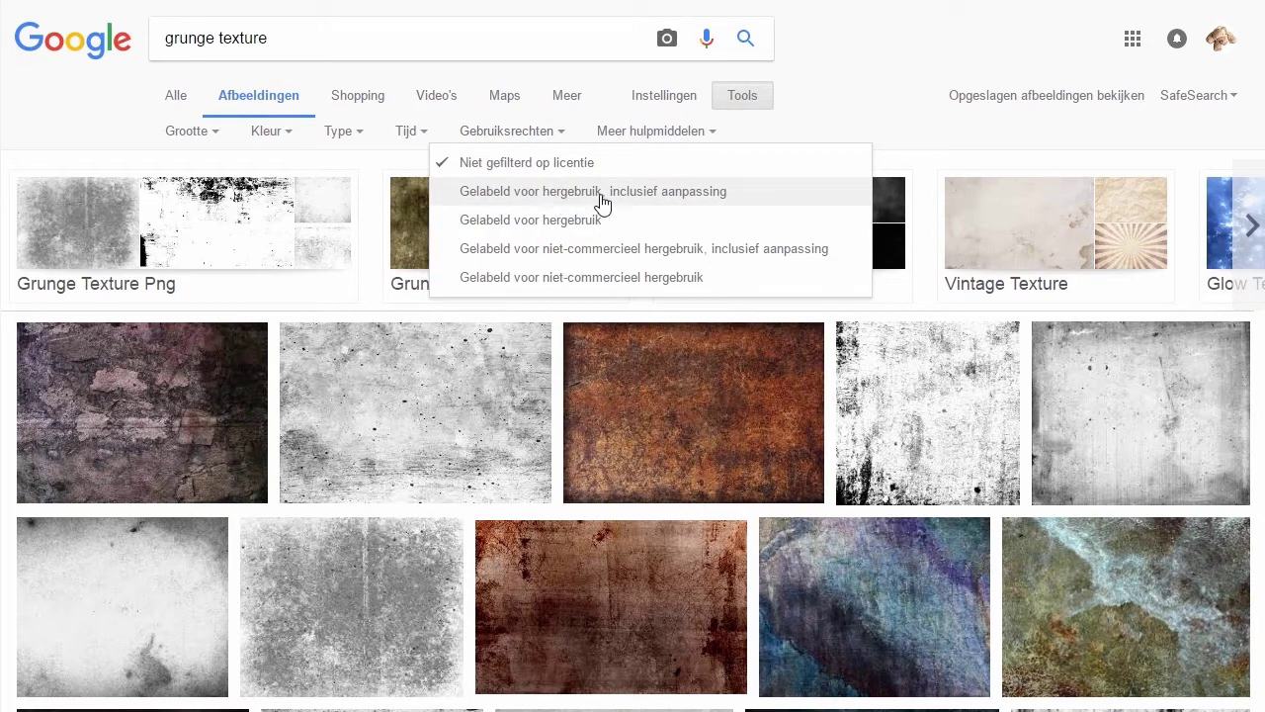
pyautogui.click(733, 197)
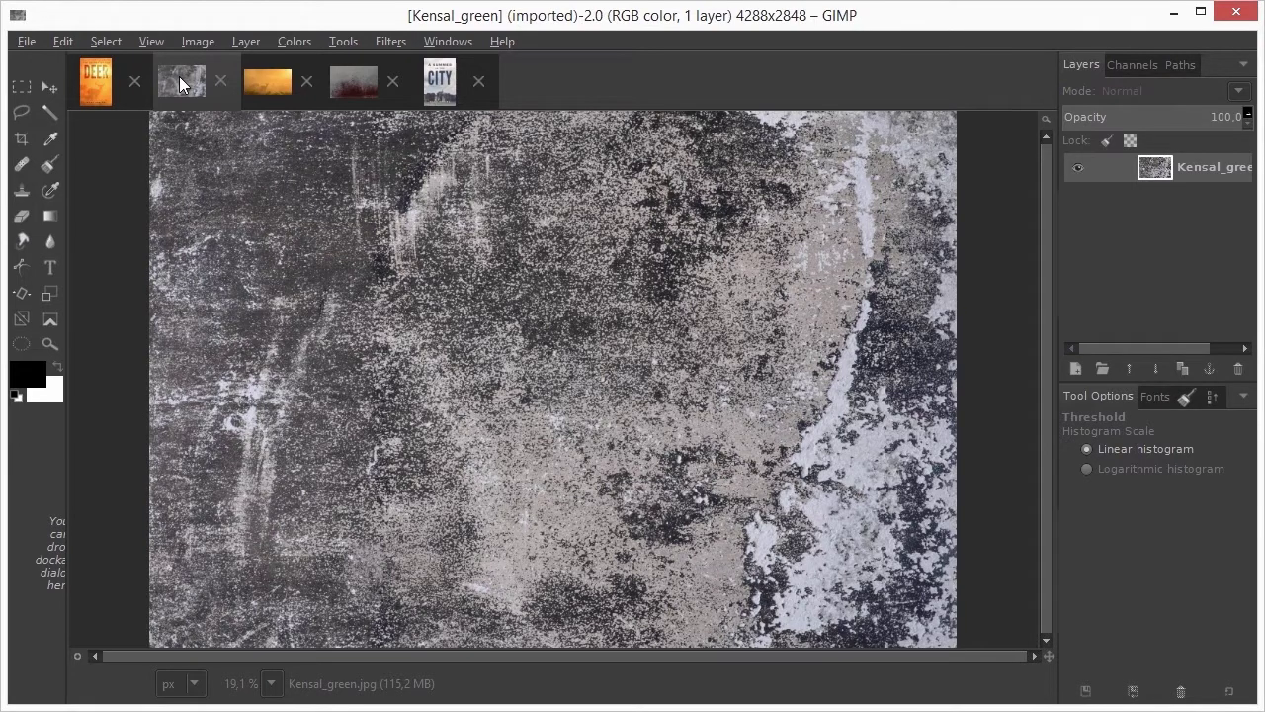
# Apply a Threshold to the Kensal_green texture at the default 127 cut-off
pyautogui.click(294, 42)
pyautogui.click(380, 148)
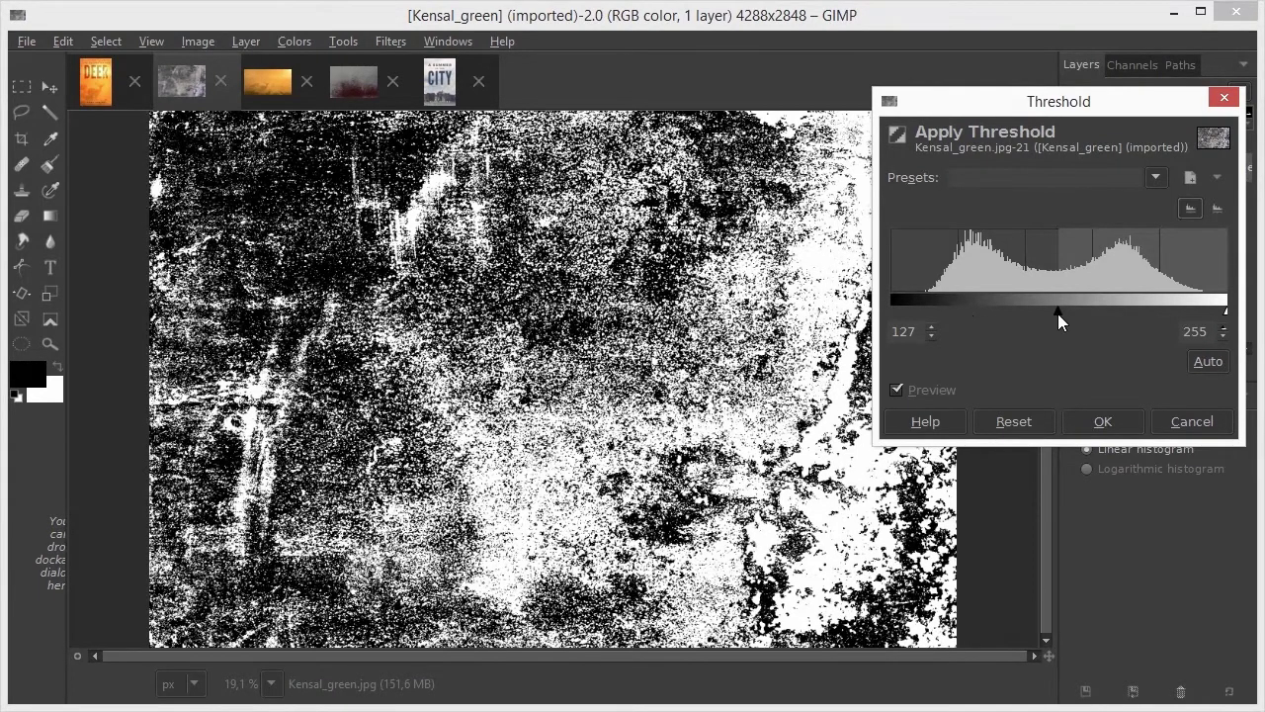
pyautogui.moveTo(1057, 314); pyautogui.dragTo(1165, 321)
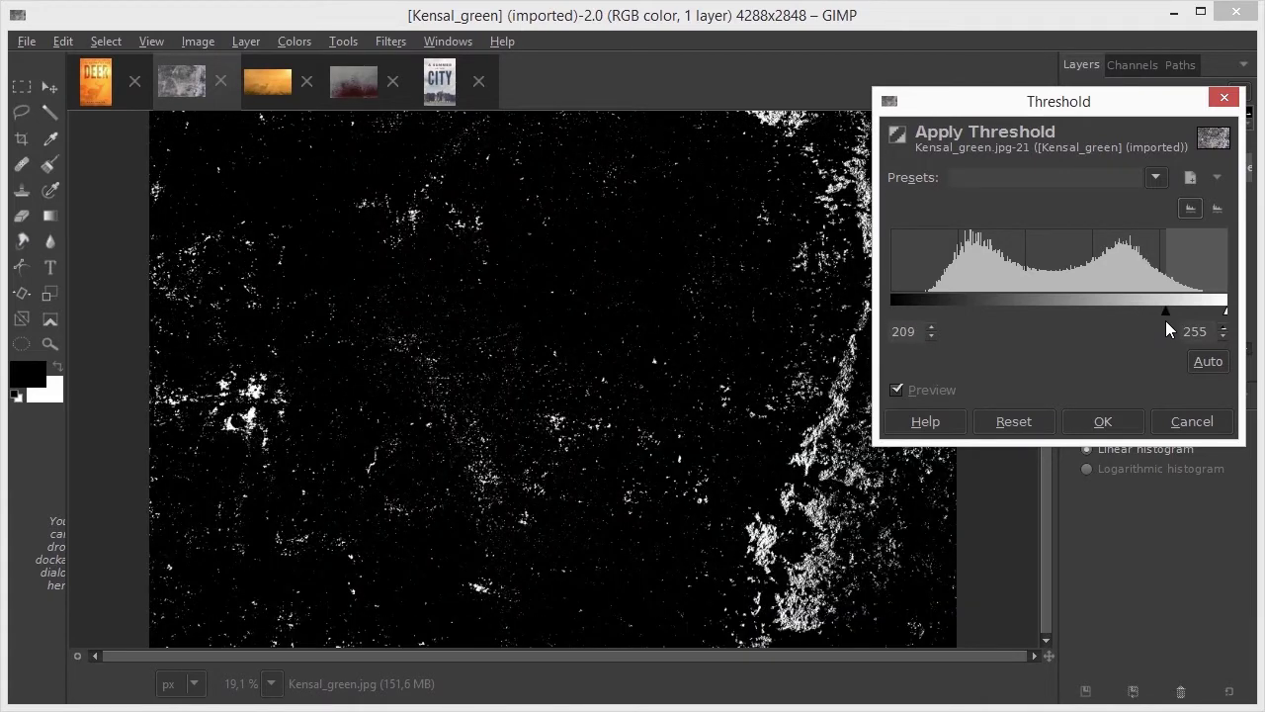
pyautogui.moveTo(1166, 314); pyautogui.dragTo(1072, 314)
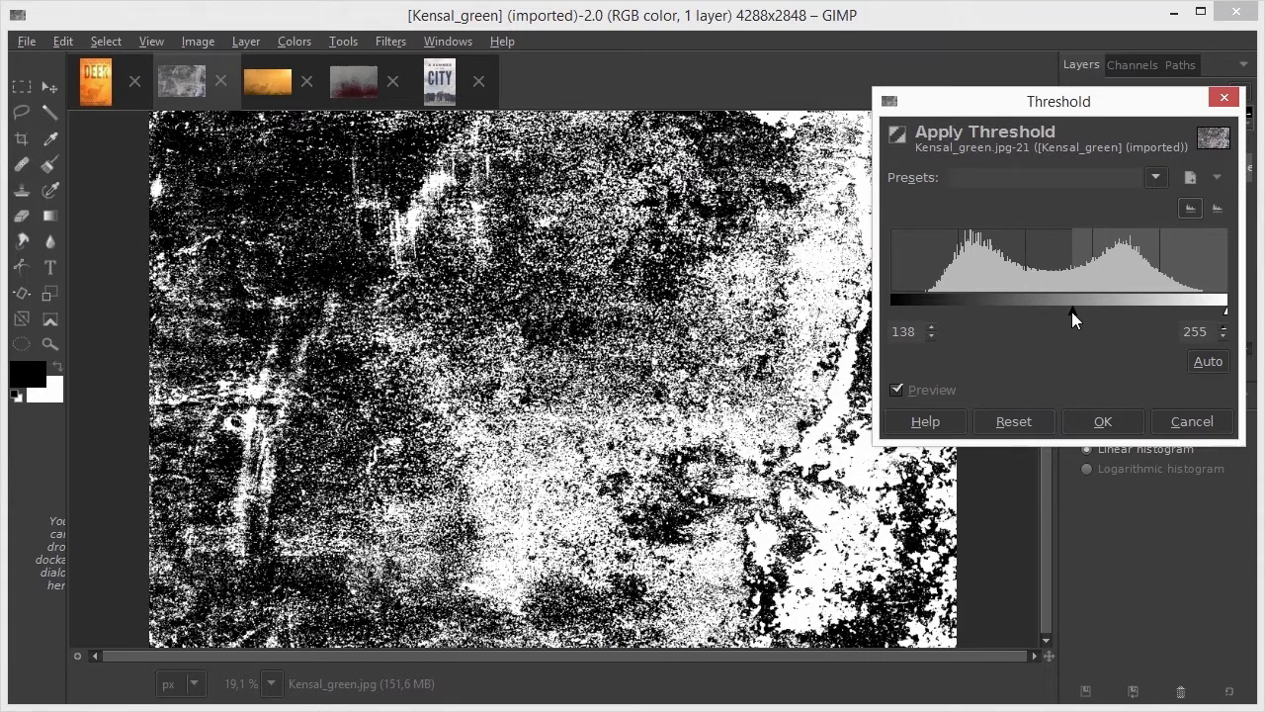
pyautogui.click(1015, 420)
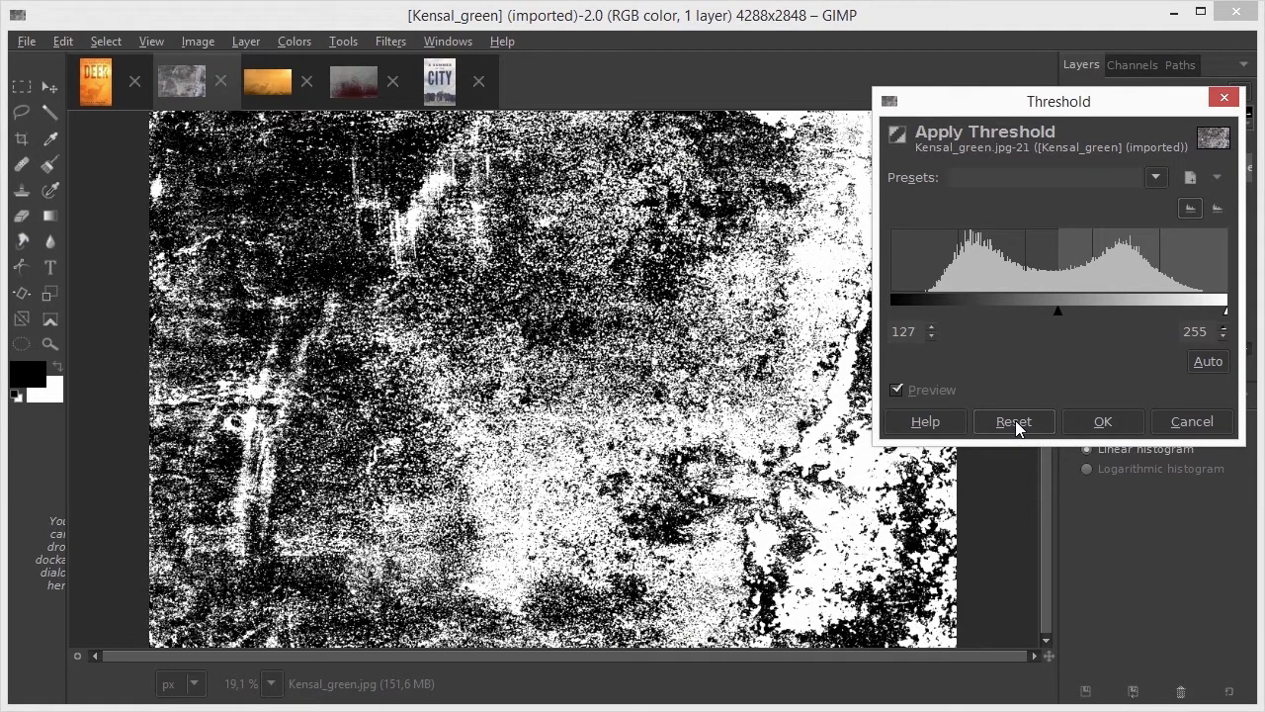
pyautogui.click(1105, 421)
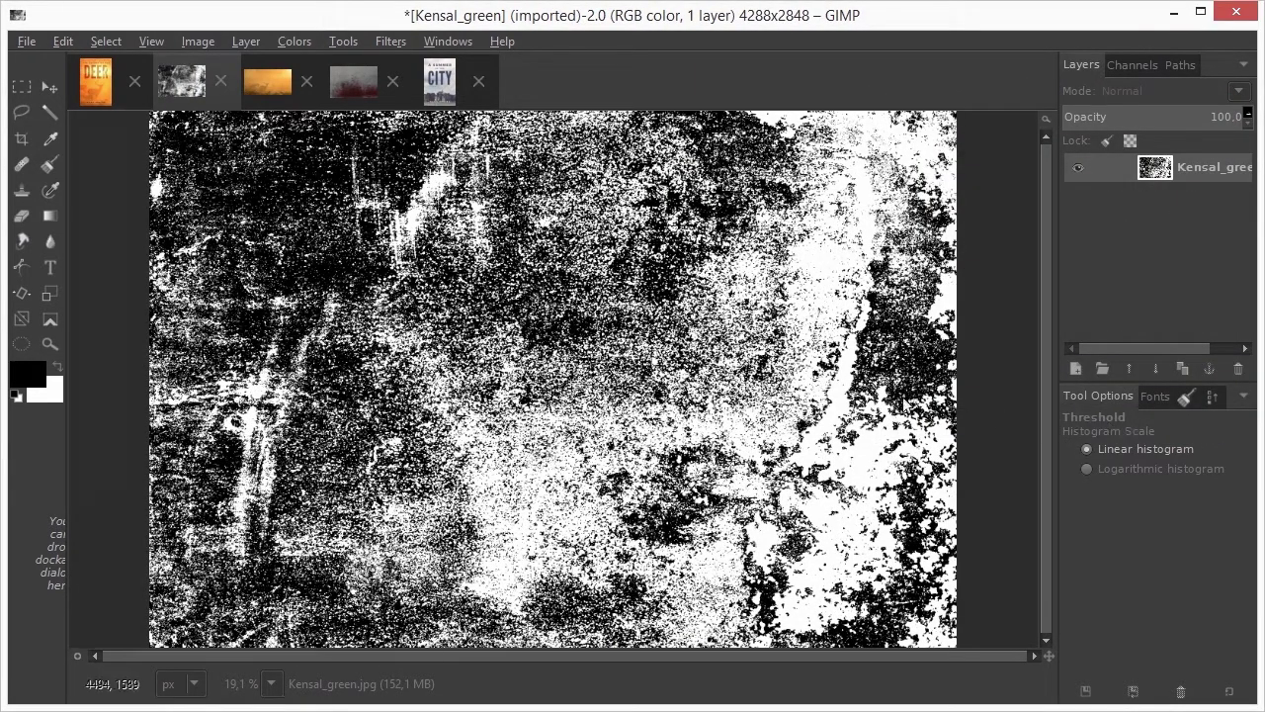
# Add DEER text on the texture in League Gothic at size 1000
pyautogui.click(42, 263)
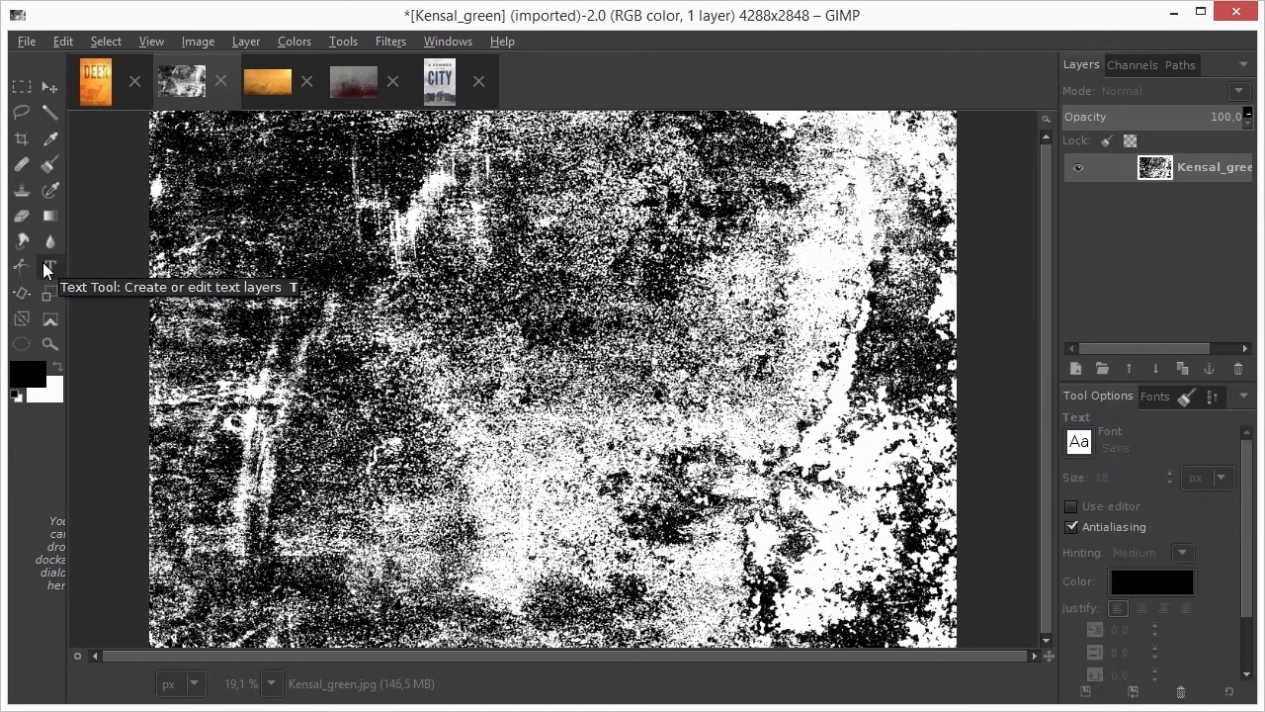
pyautogui.click(305, 221)
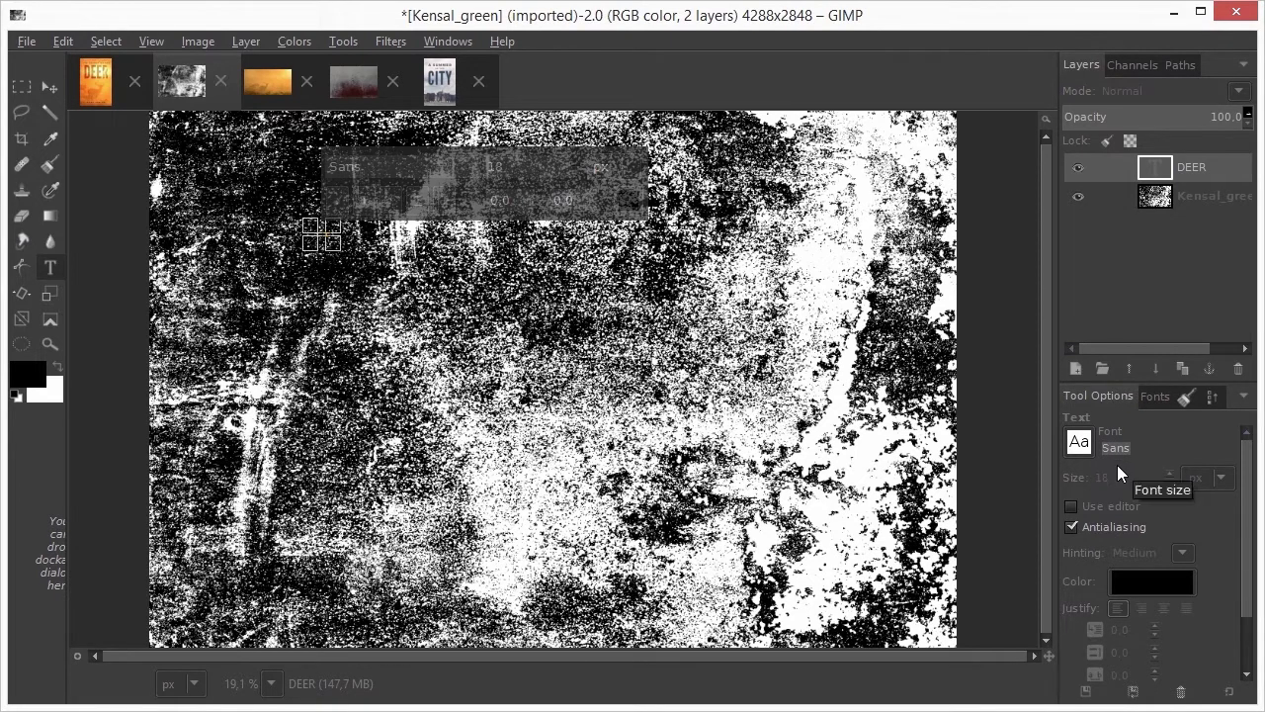
pyautogui.write('LE')
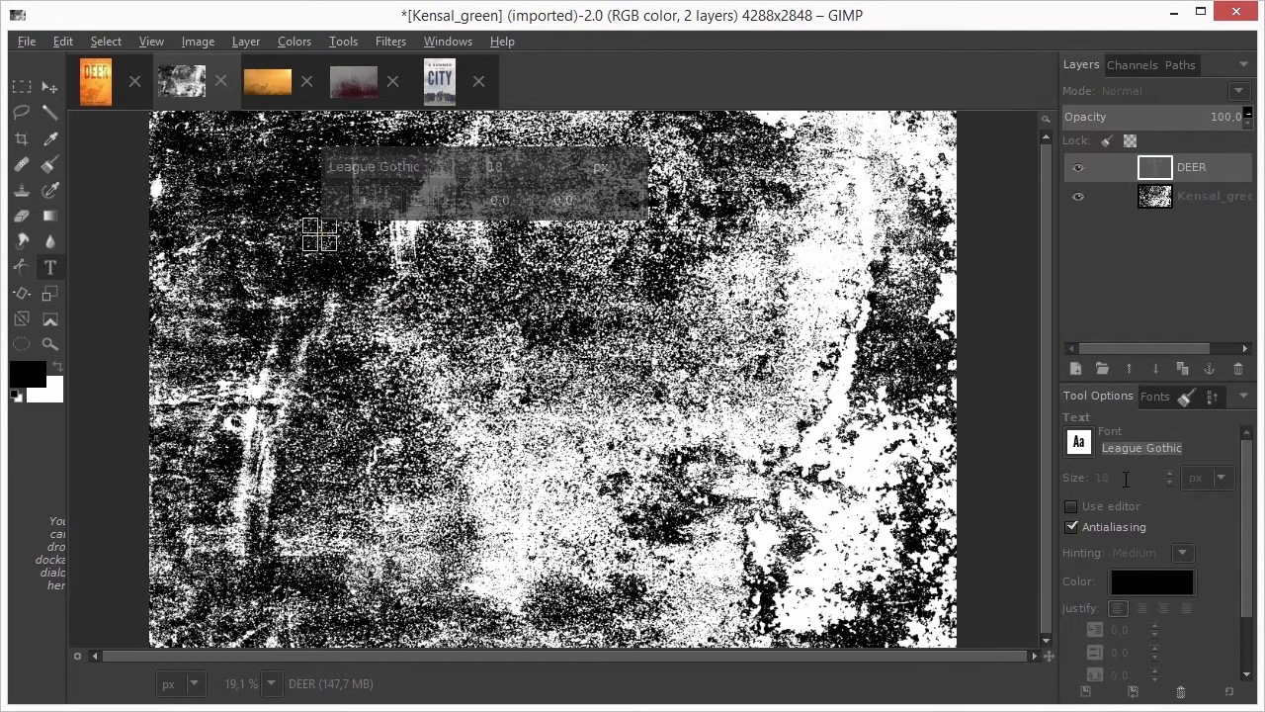
pyautogui.press('Tab')
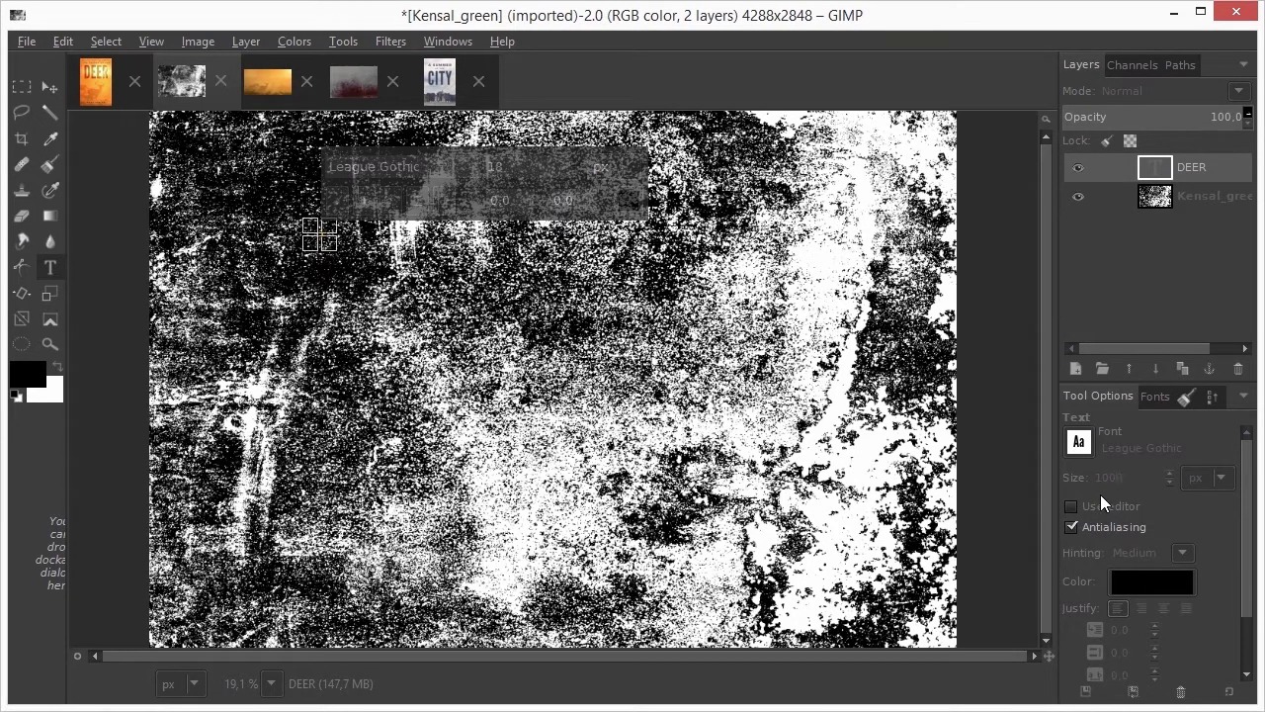
pyautogui.write('1000')
pyautogui.press('Return')
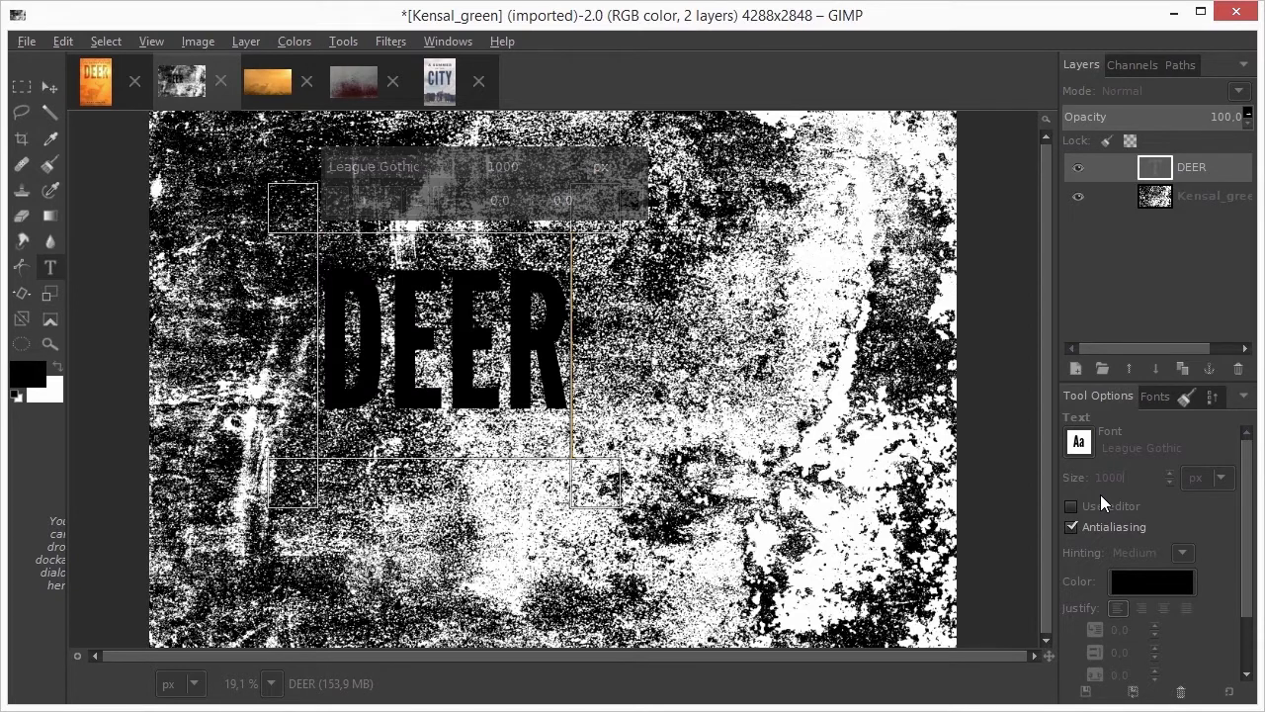
# Add a new layer at the bottom of the stack and fill it white
pyautogui.keyDown('shift'); pyautogui.click(1076, 367); pyautogui.keyUp('shift')
pyautogui.keyDown('shift'); pyautogui.click(1157, 366); pyautogui.keyUp('shift')
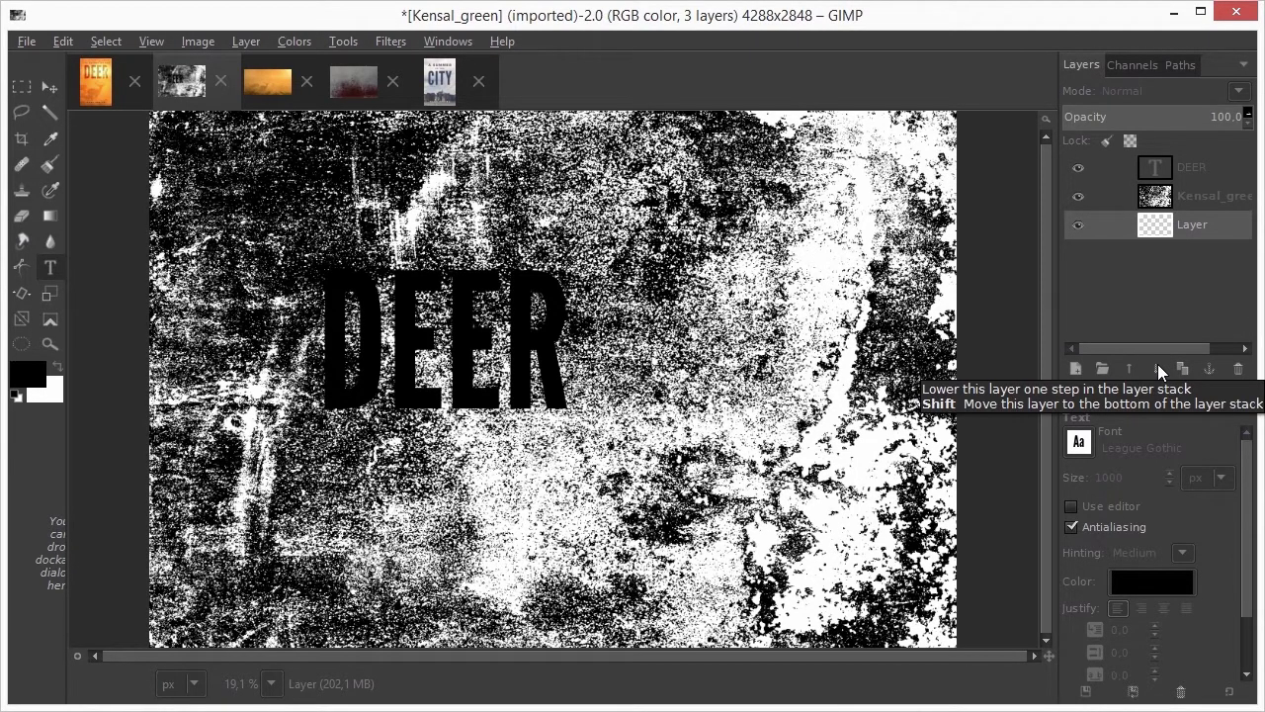
pyautogui.hotkey('ctrl', '.')
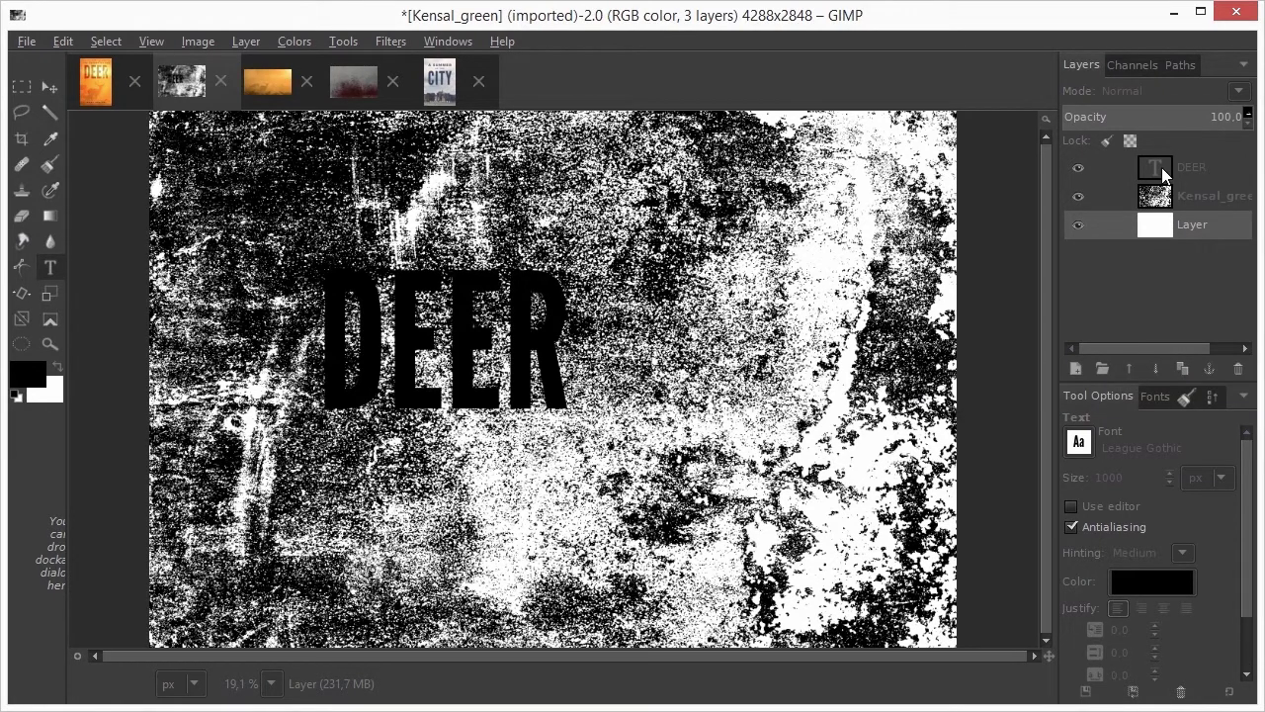
# Move DEER below the Kensal_green layer and set the texture to Lighten only mode
pyautogui.click(1164, 176)
pyautogui.click(1153, 366)
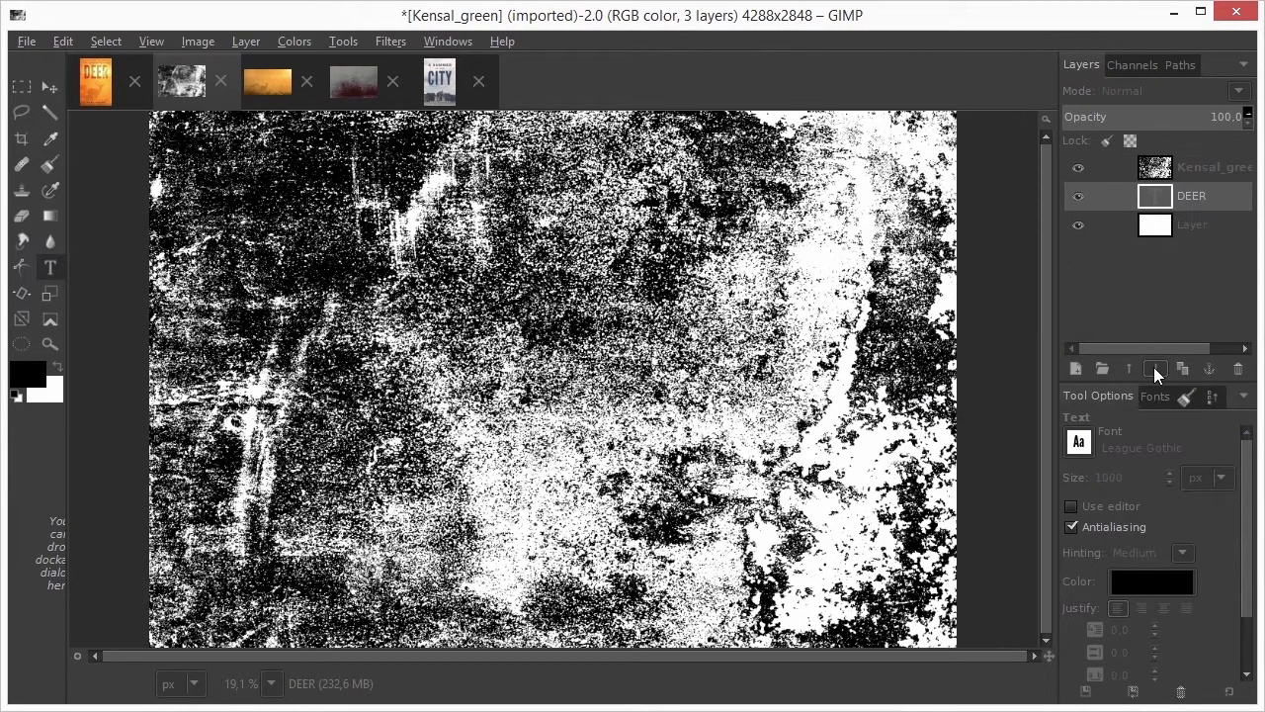
pyautogui.click(1163, 168)
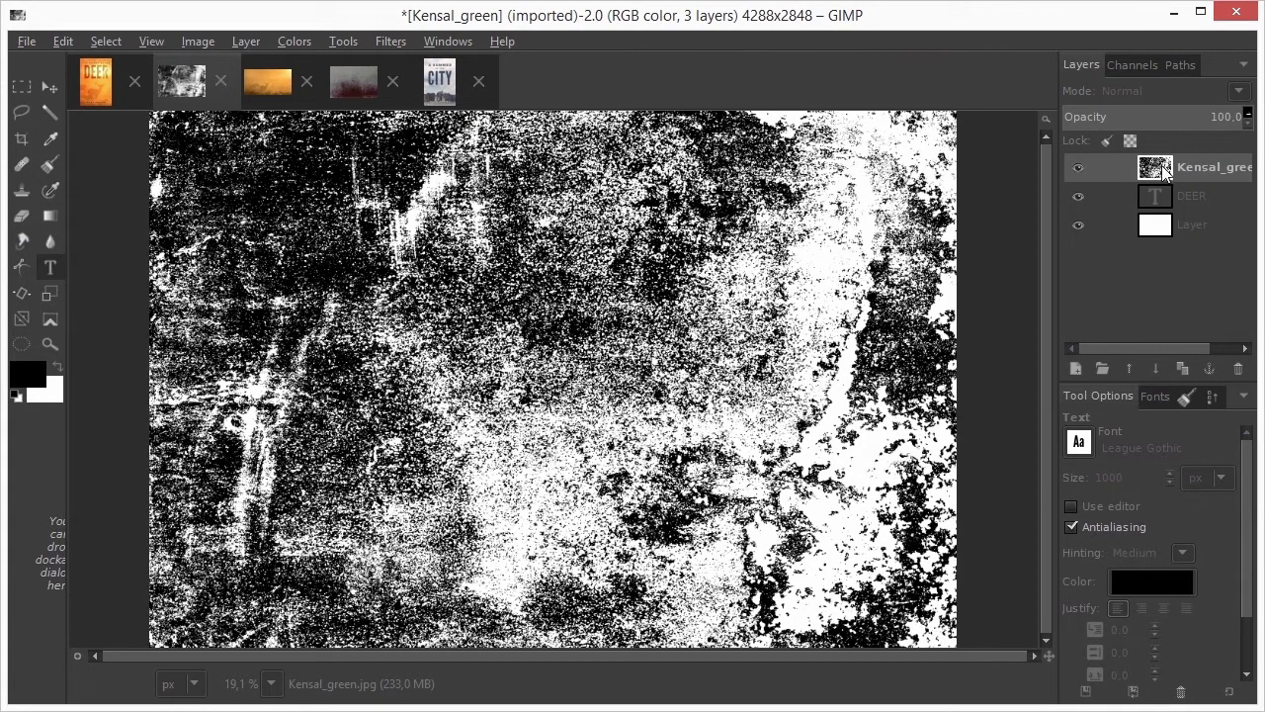
pyautogui.click(1133, 89)
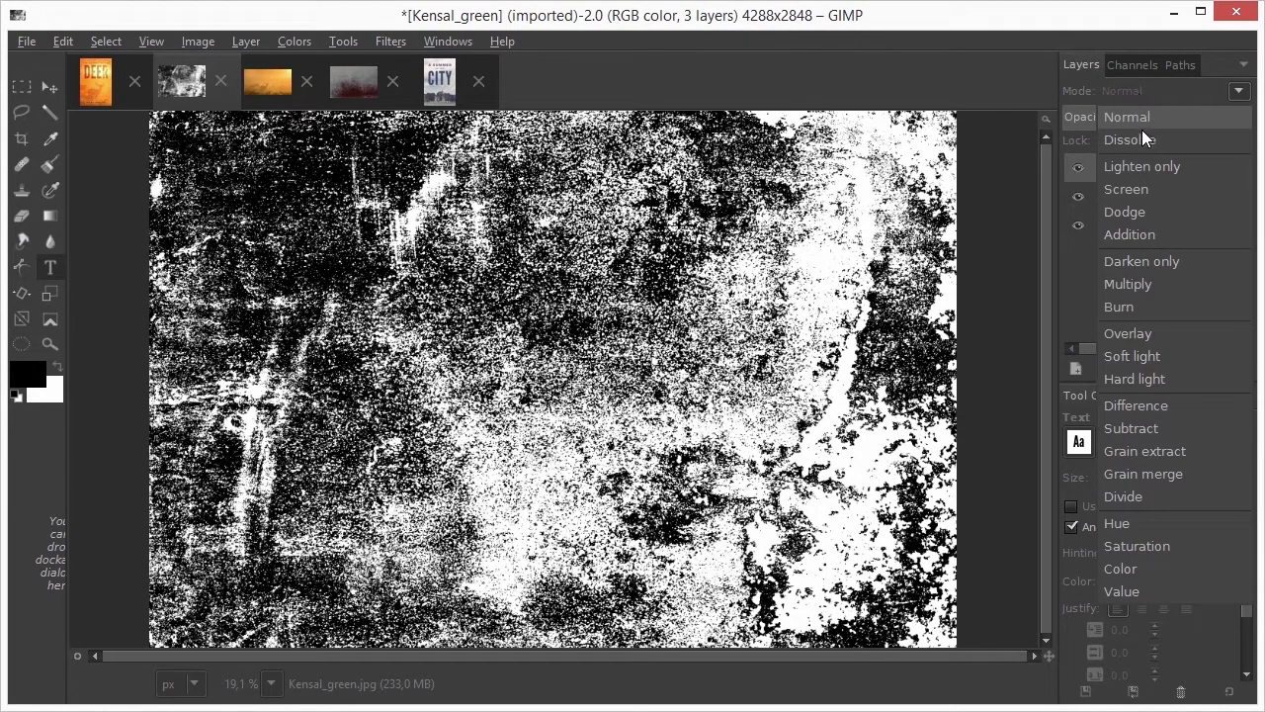
pyautogui.click(1151, 164)
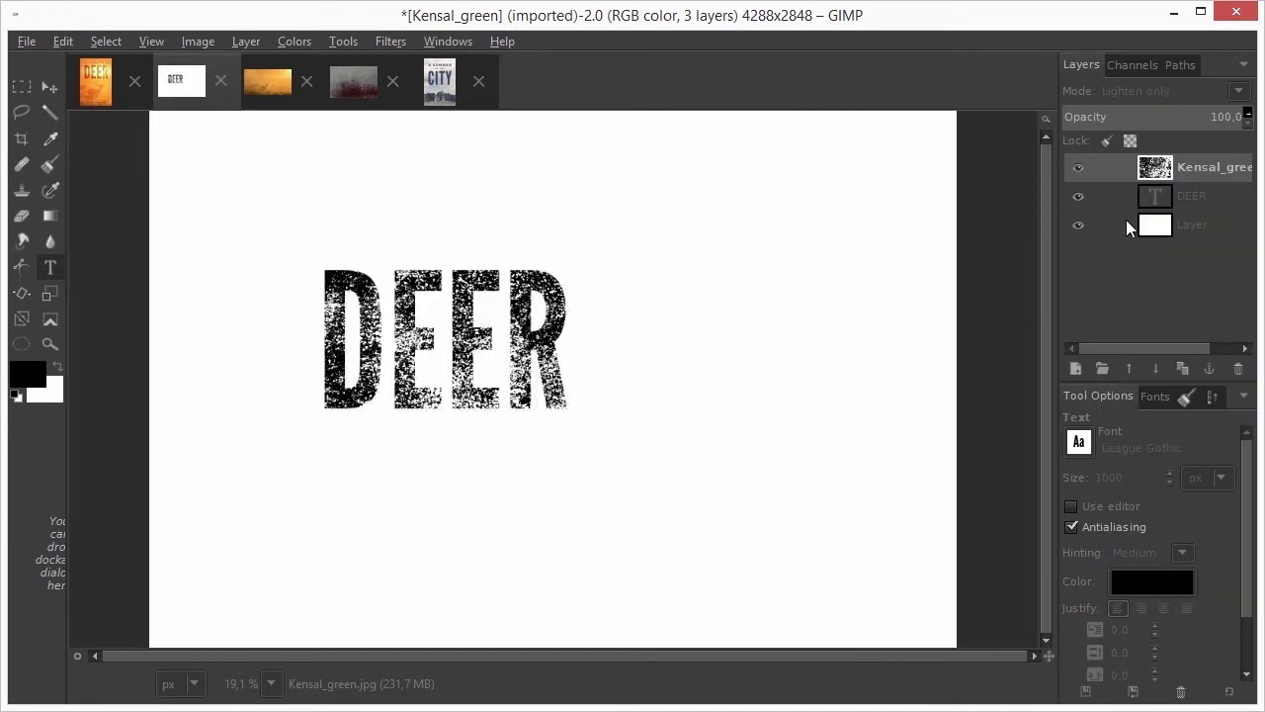
# Reposition the DEER title up and left, and enlarge its font to 1036 px
pyautogui.click(52, 88)
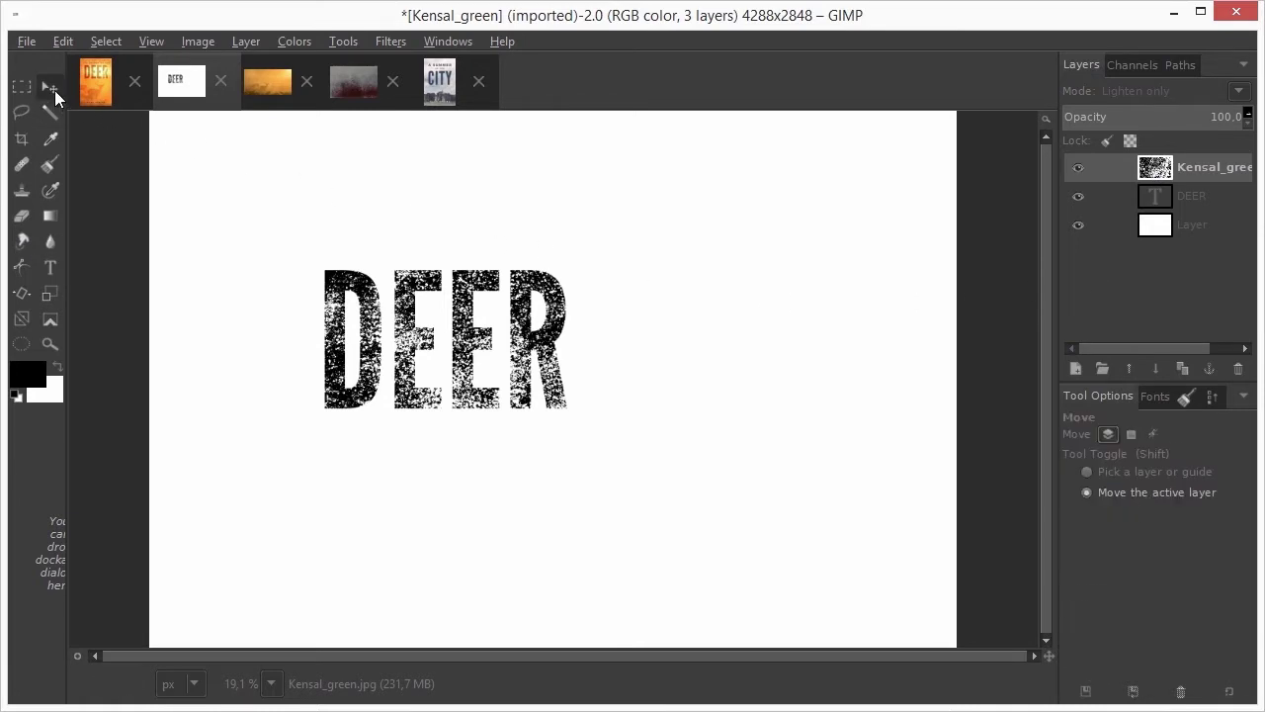
pyautogui.click(1156, 198)
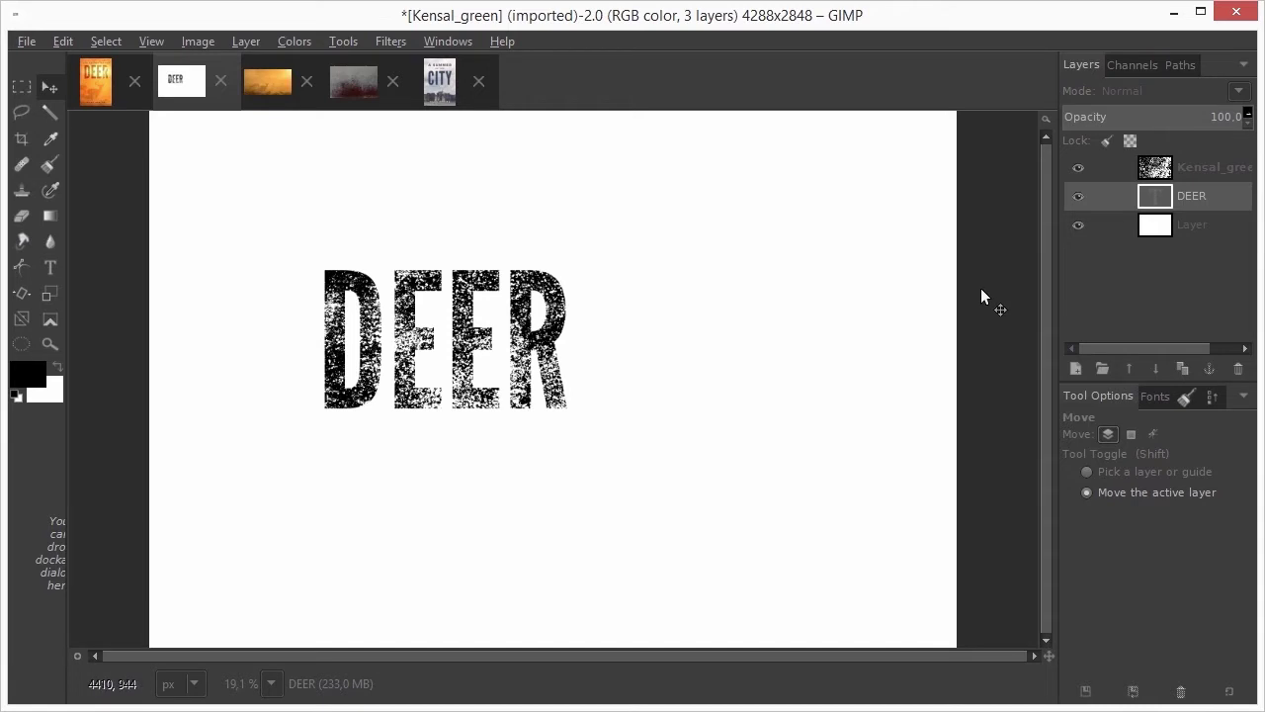
pyautogui.moveTo(579, 394); pyautogui.dragTo(505, 343)
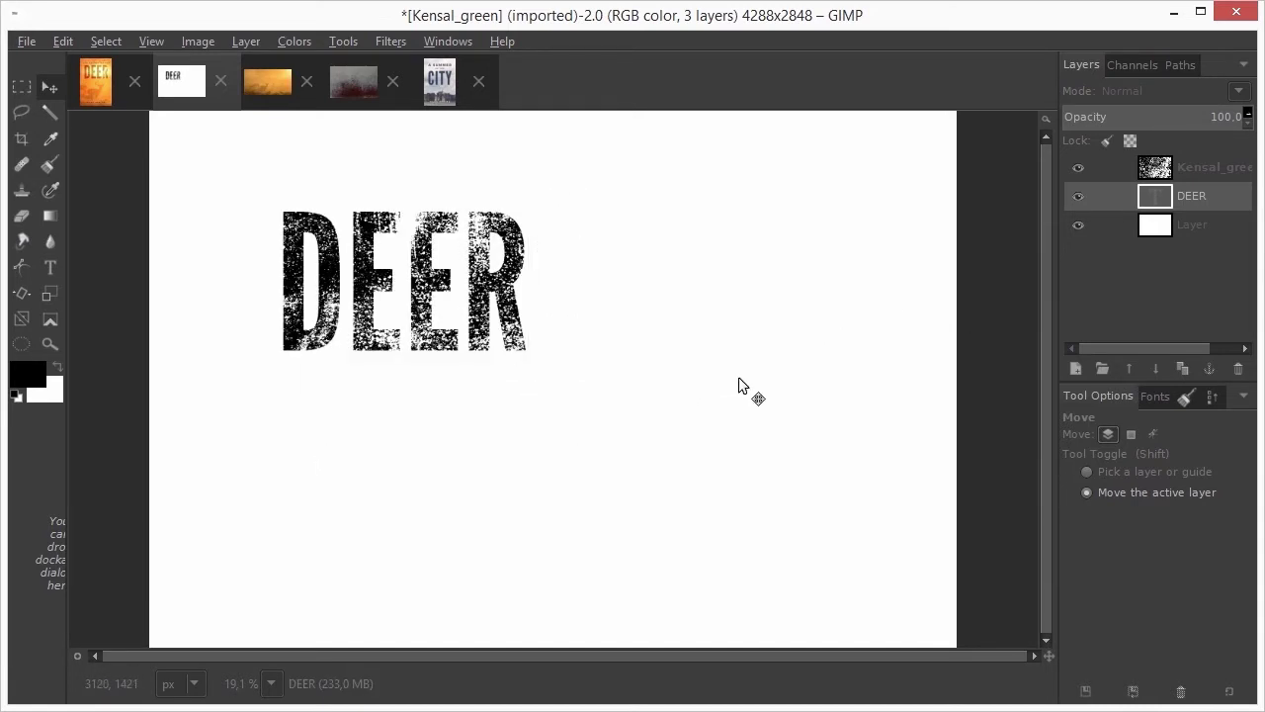
pyautogui.hotkey('shift', 'Right')
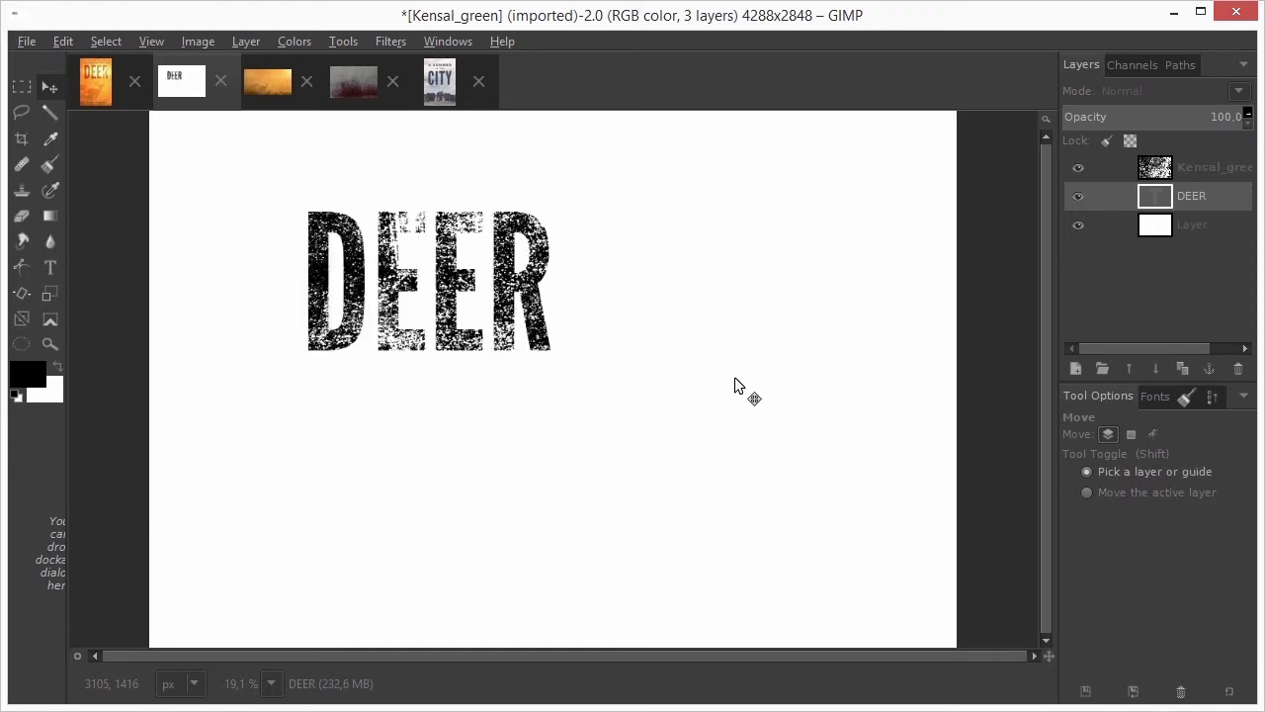
pyautogui.hotkey('shift', 'Right')
pyautogui.hotkey('shift', 'Left')
pyautogui.hotkey('shift', 'Left')
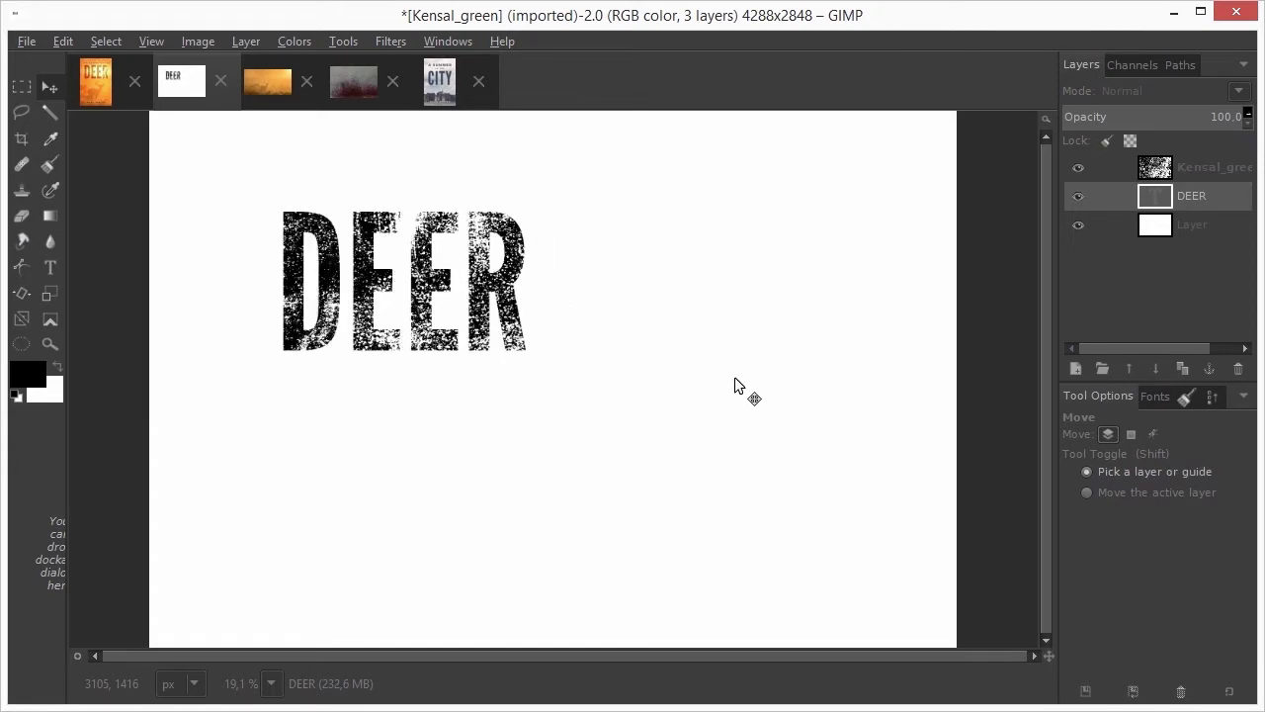
pyautogui.hotkey('shift', 'Left')
pyautogui.hotkey('shift', 'Left')
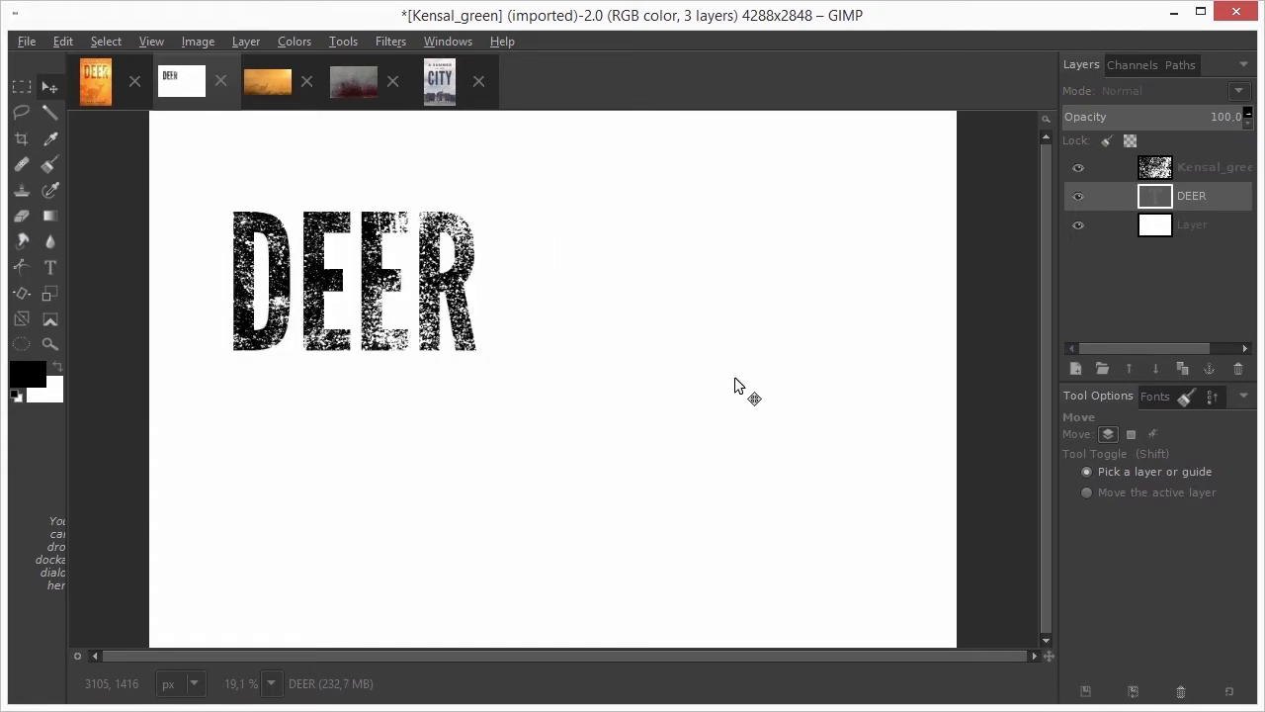
pyautogui.hotkey('shift', 'Left')
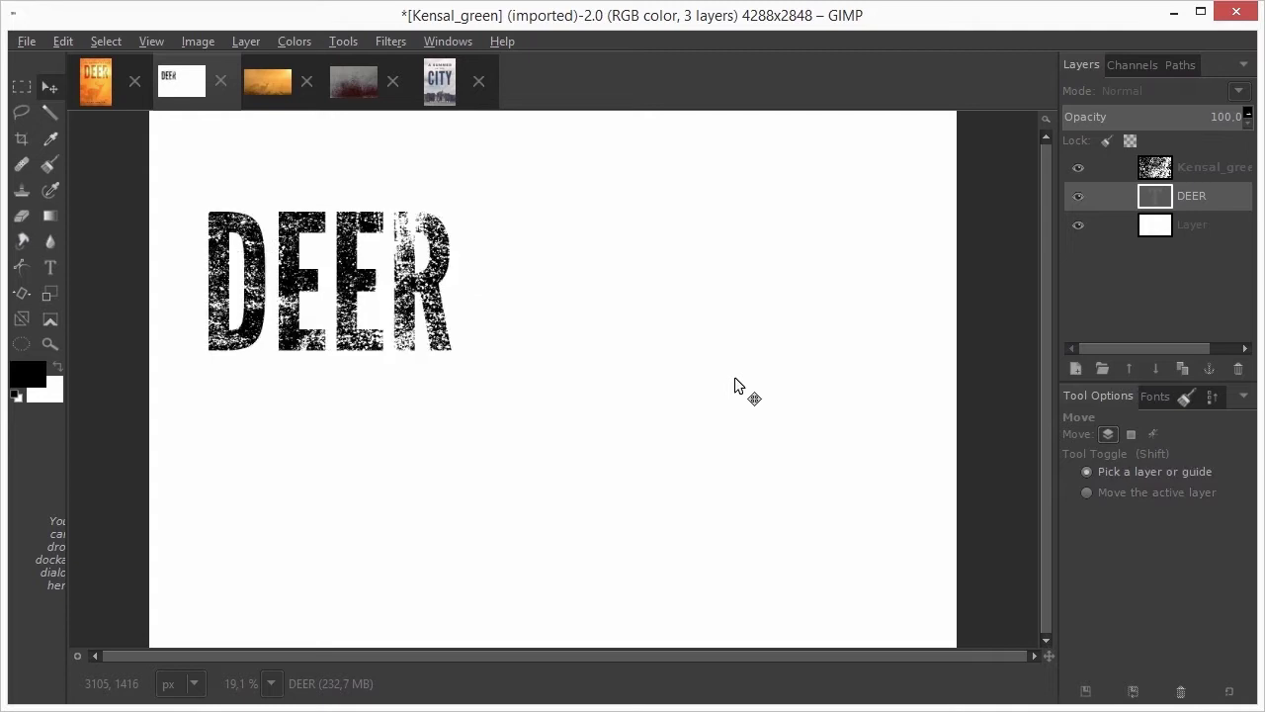
pyautogui.hotkey('shift', 'Up')
pyautogui.hotkey('shift', 'Up')
pyautogui.press('shift')
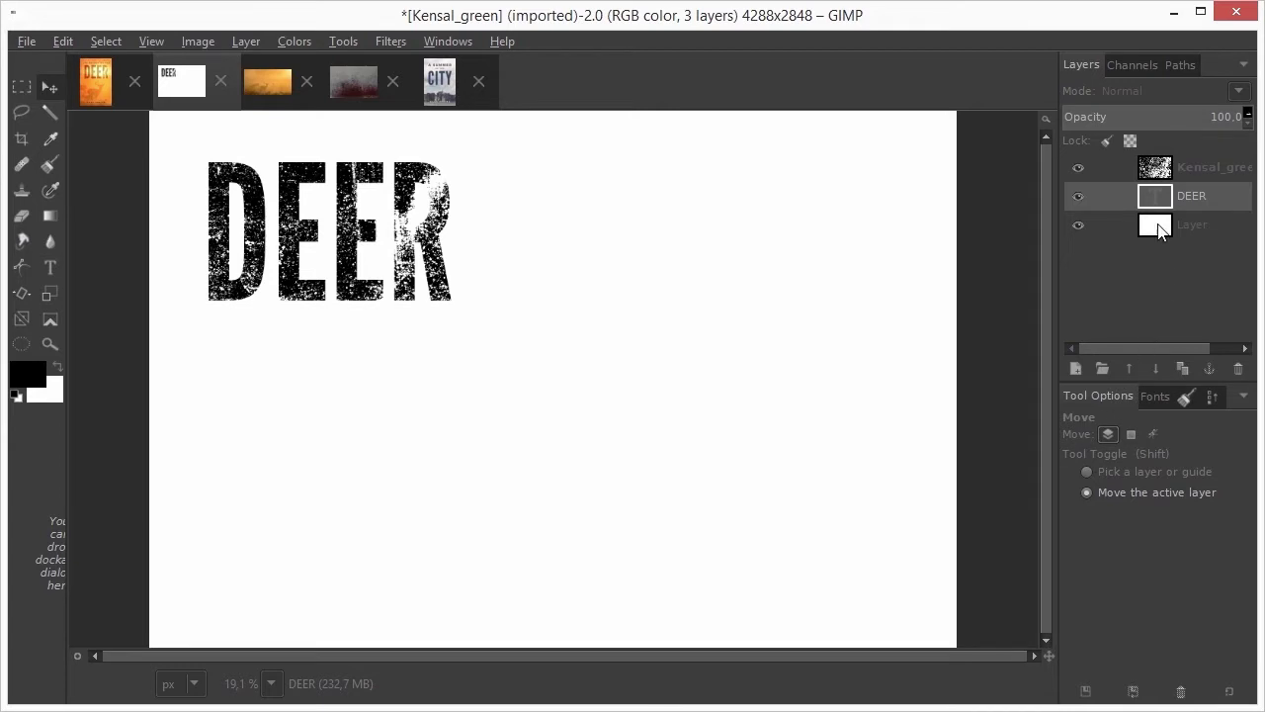
pyautogui.doubleClick(1152, 194)
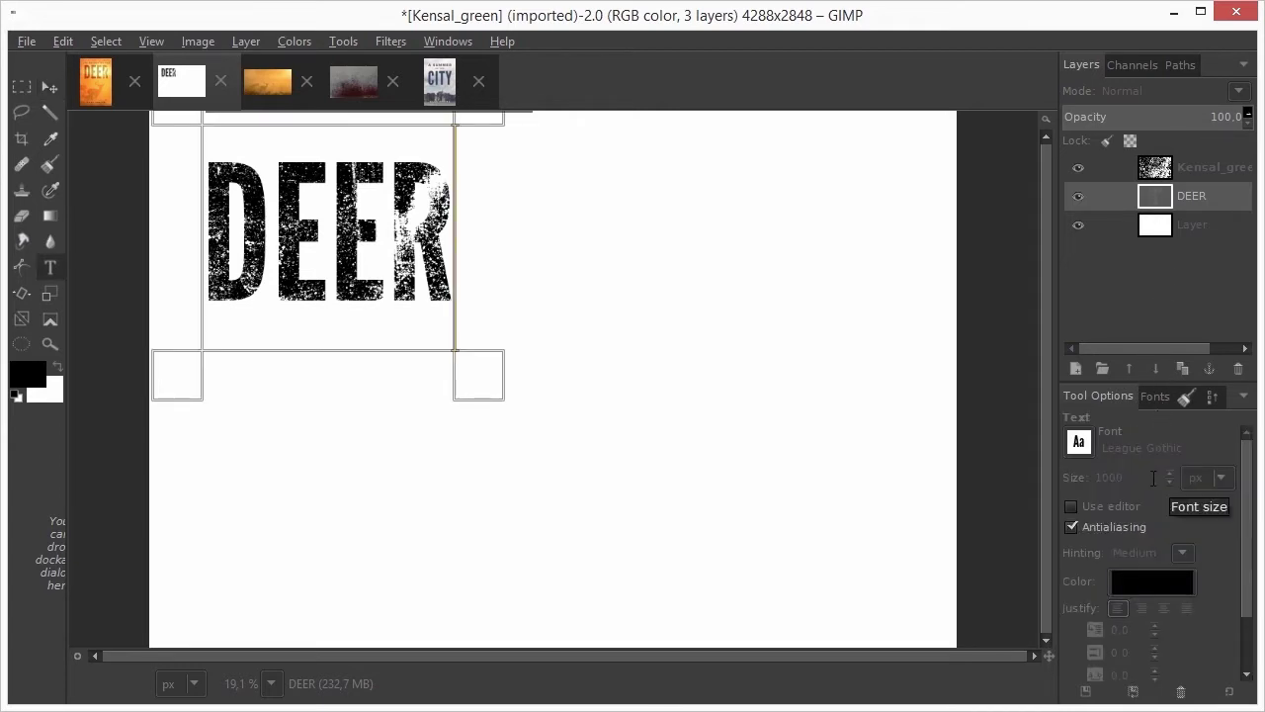
pyautogui.scroll(6, 1152, 477)
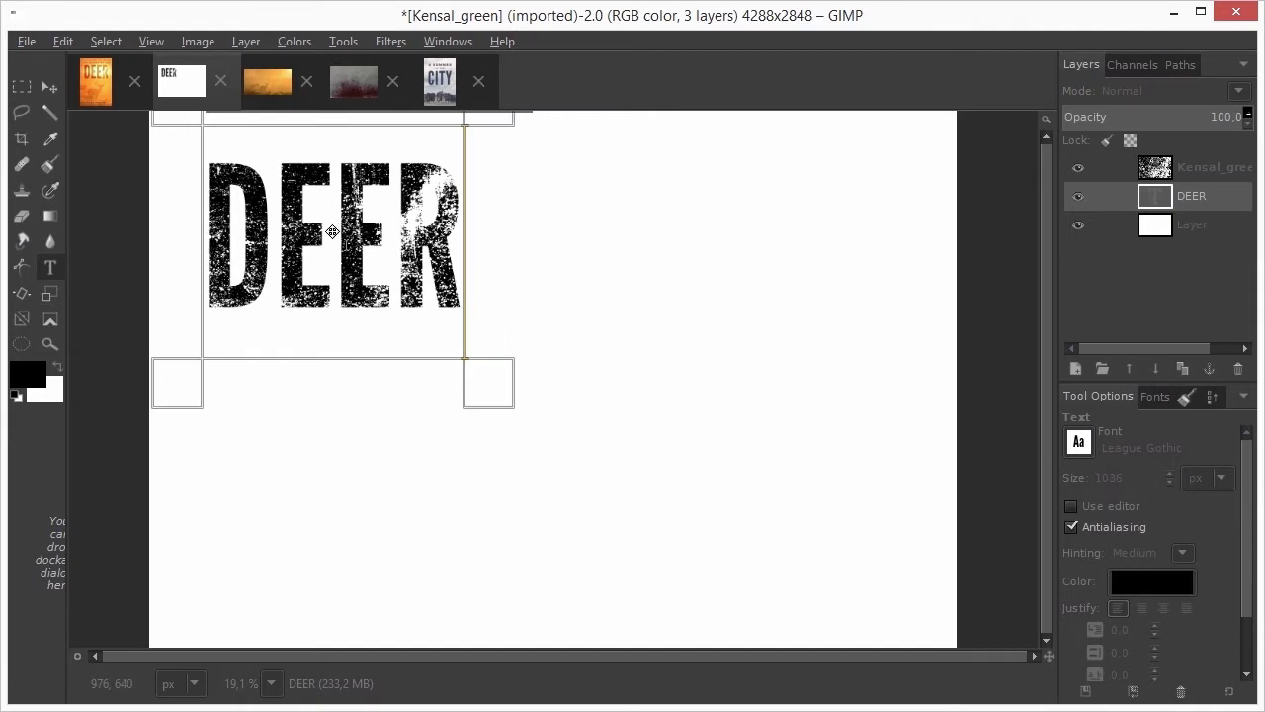
# Nudge DEER slightly up-left and select the DEER letter outline over the texture
pyautogui.moveTo(334, 232); pyautogui.dragTo(322, 219)
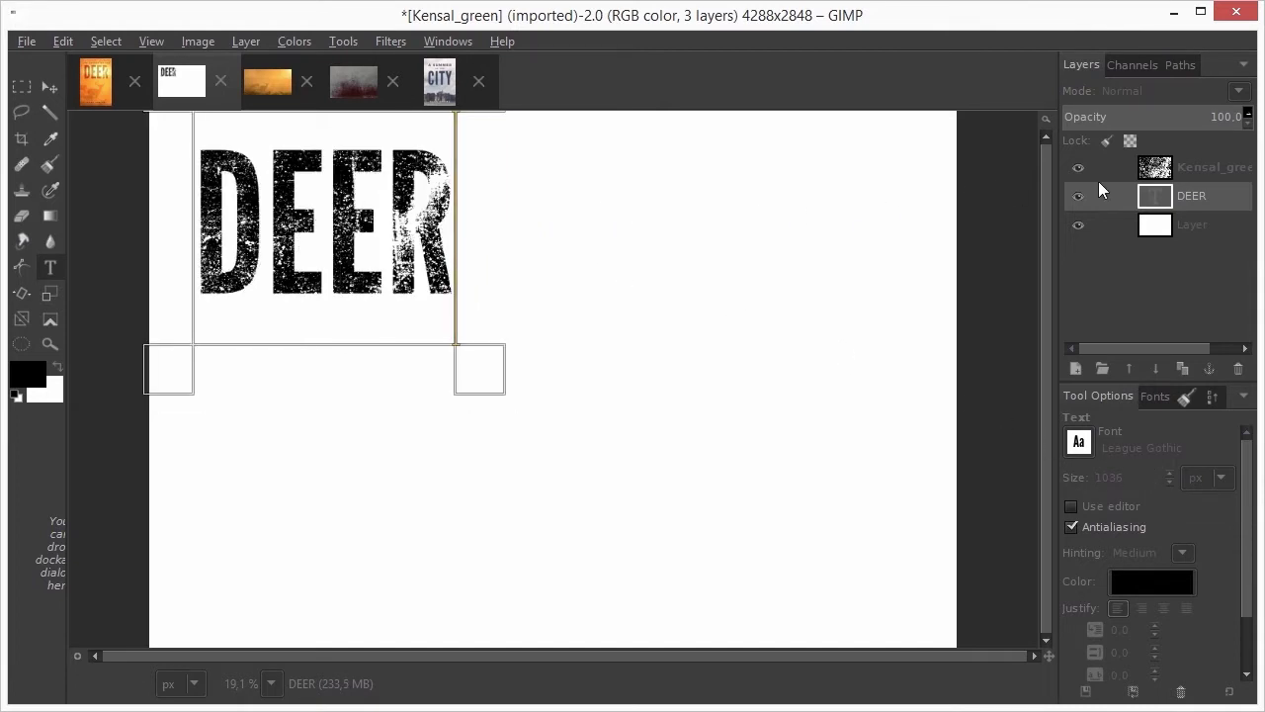
pyautogui.click(1156, 170)
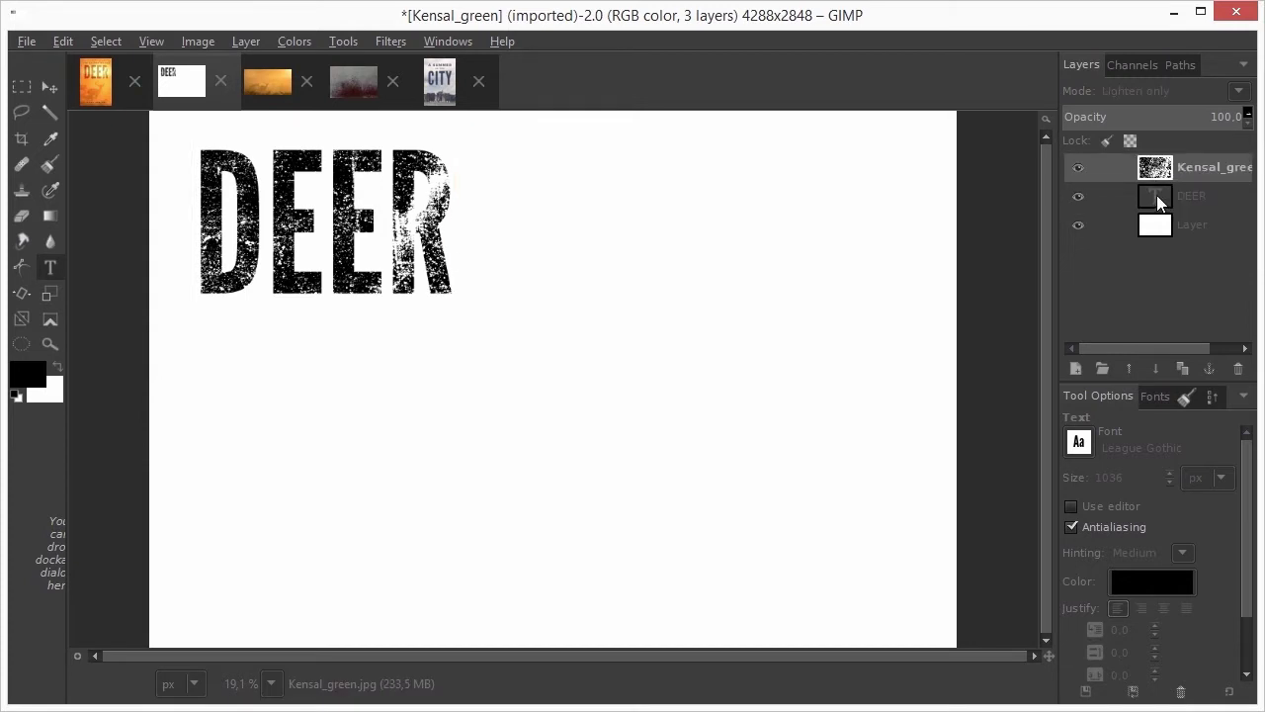
pyautogui.keyDown('alt'); pyautogui.click(1157, 198); pyautogui.keyUp('alt')
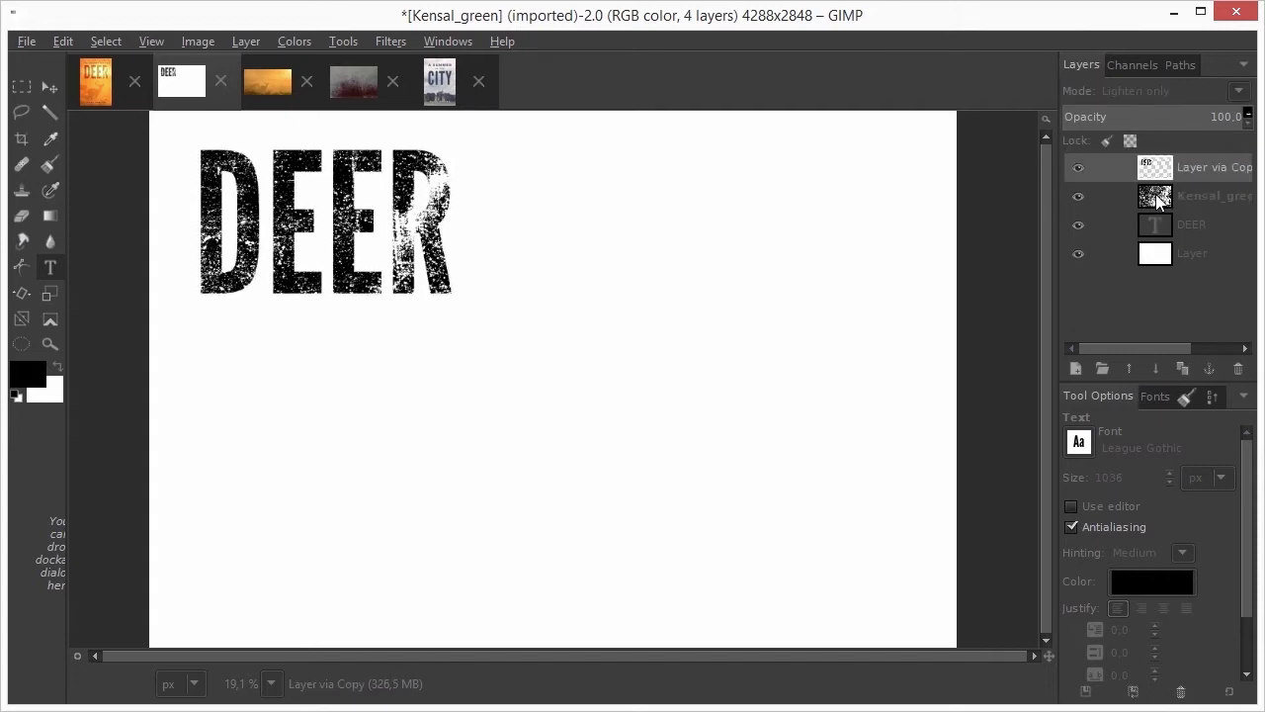
pyautogui.click(1148, 88)
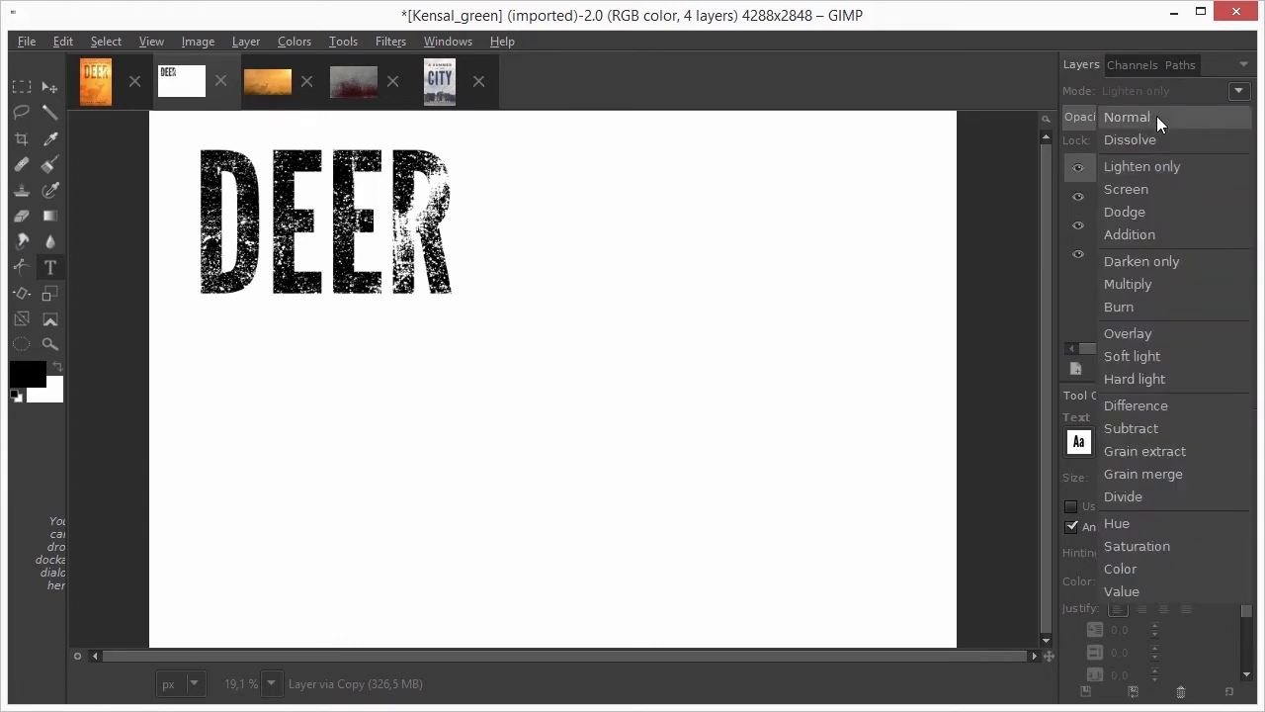
pyautogui.press('Escape')
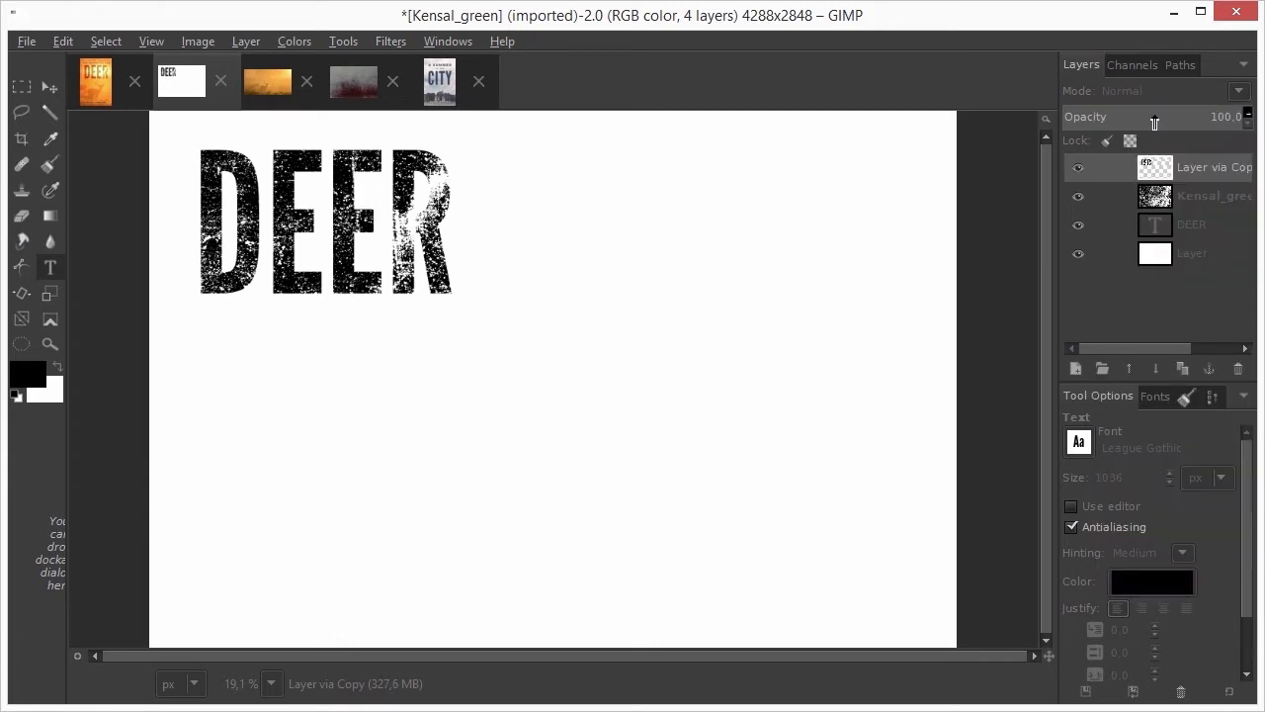
# Create a new image from the Book cover 1800 x 2700 template
pyautogui.click(32, 40)
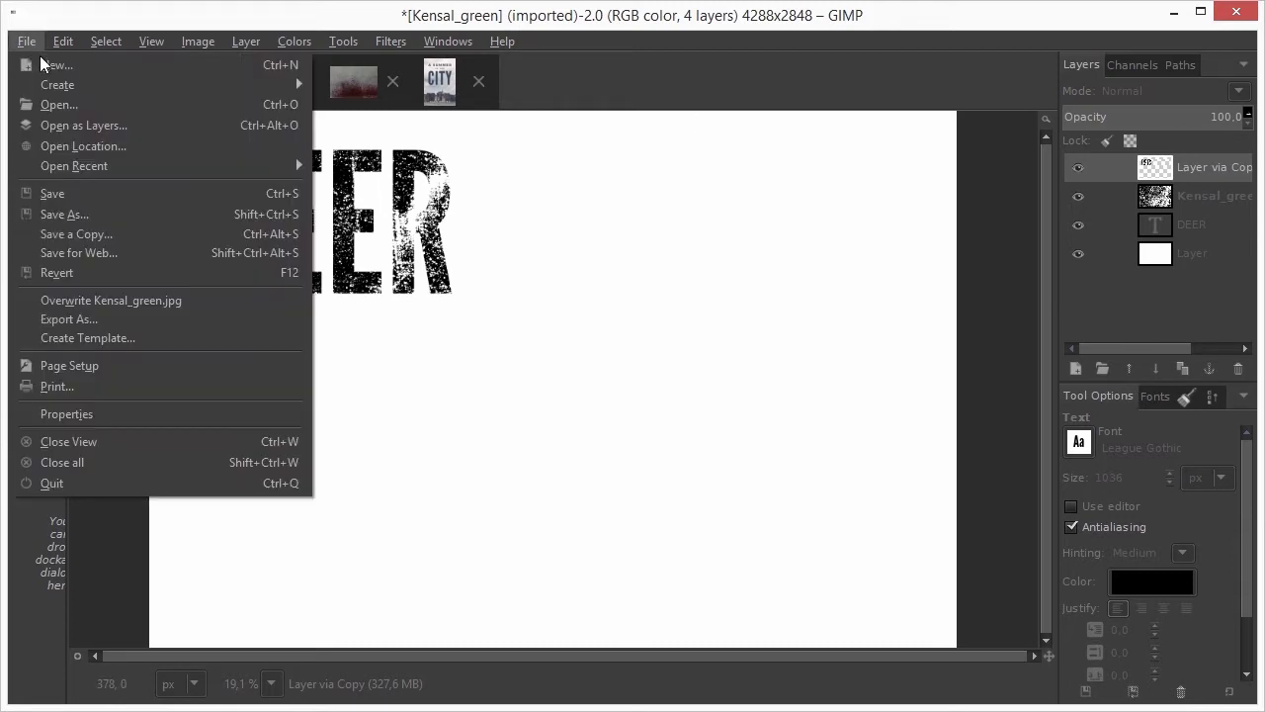
pyautogui.click(43, 60)
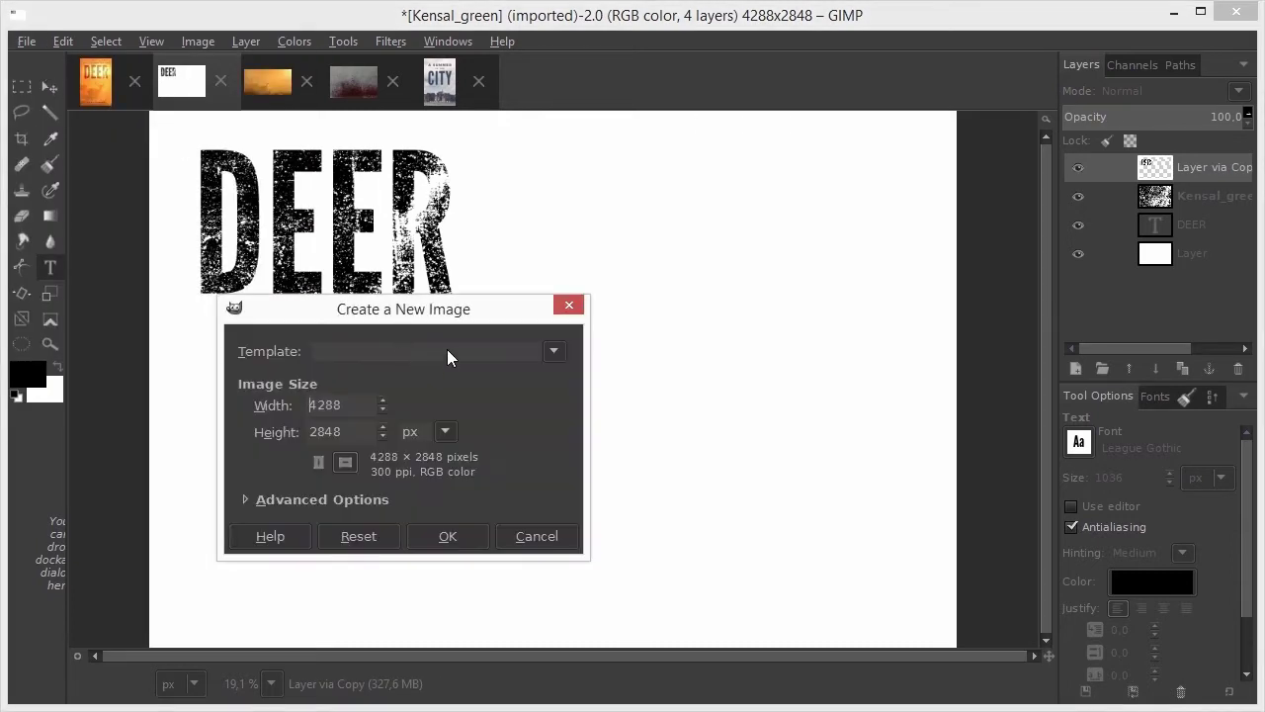
pyautogui.click(524, 351)
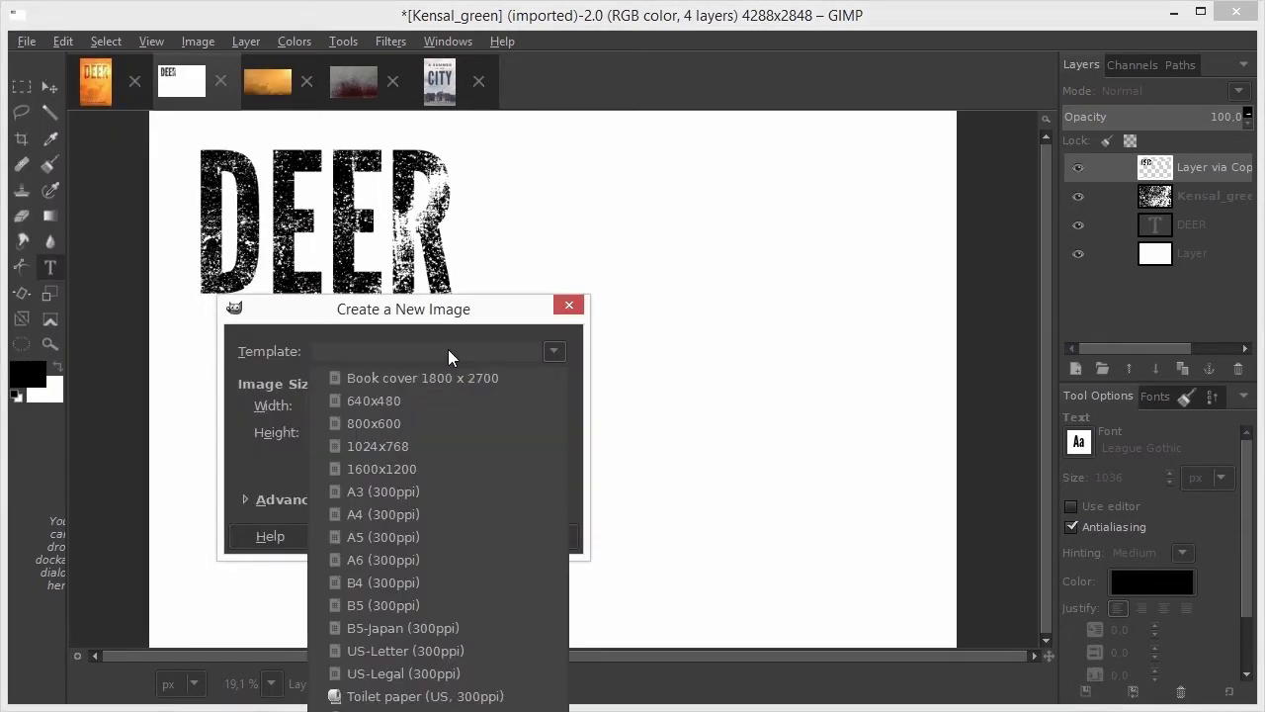
pyautogui.click(519, 377)
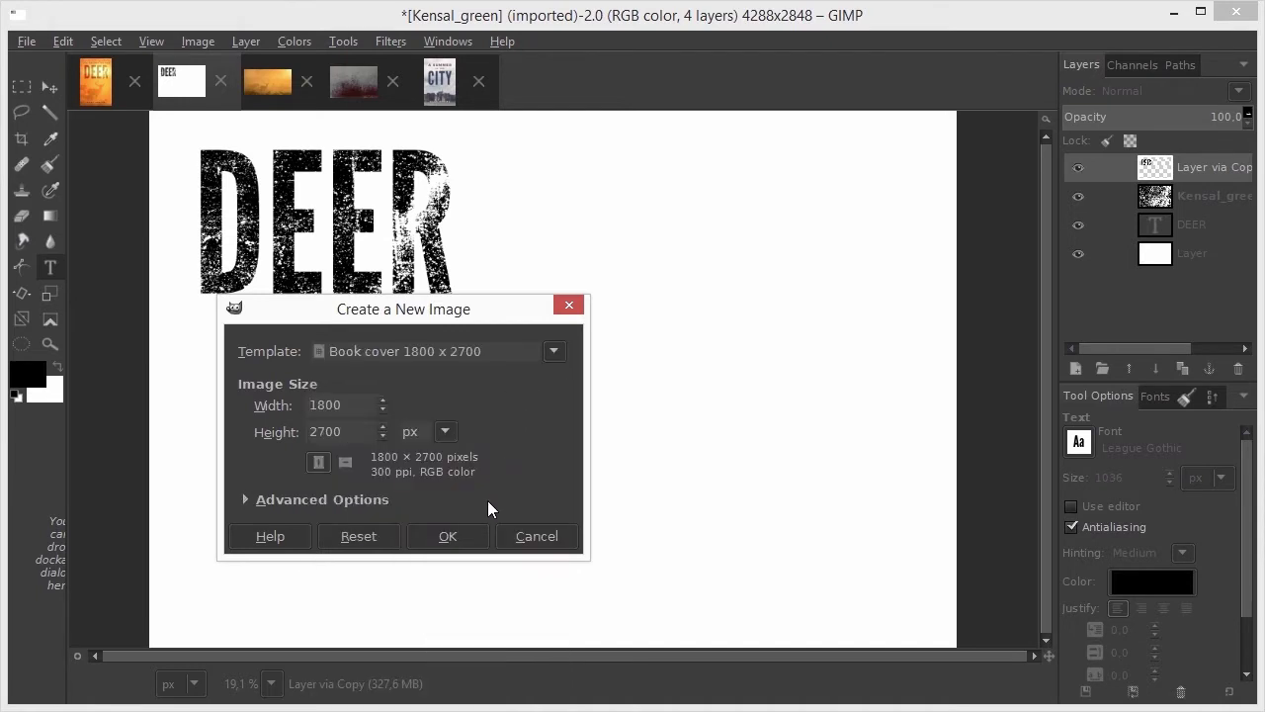
pyautogui.click(457, 538)
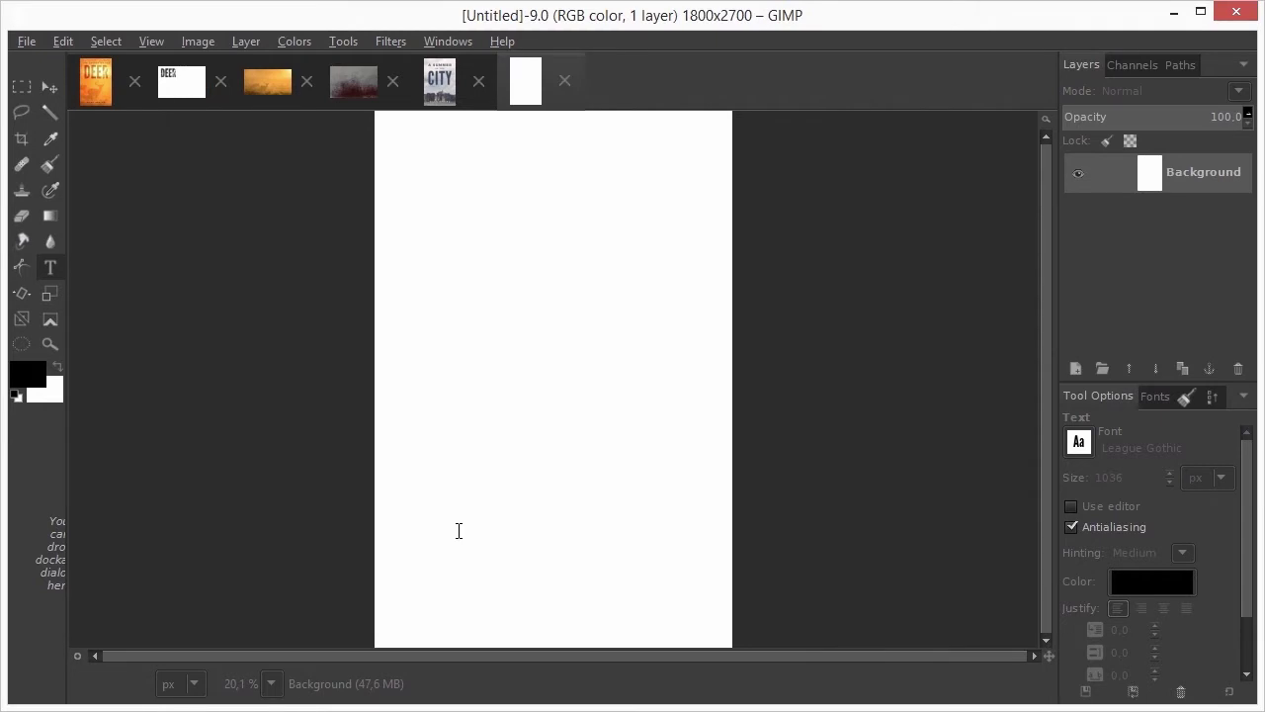
# Shrink a full-canvas selection by 250 px and turn it into guides
pyautogui.hotkey('ctrl', 'a')
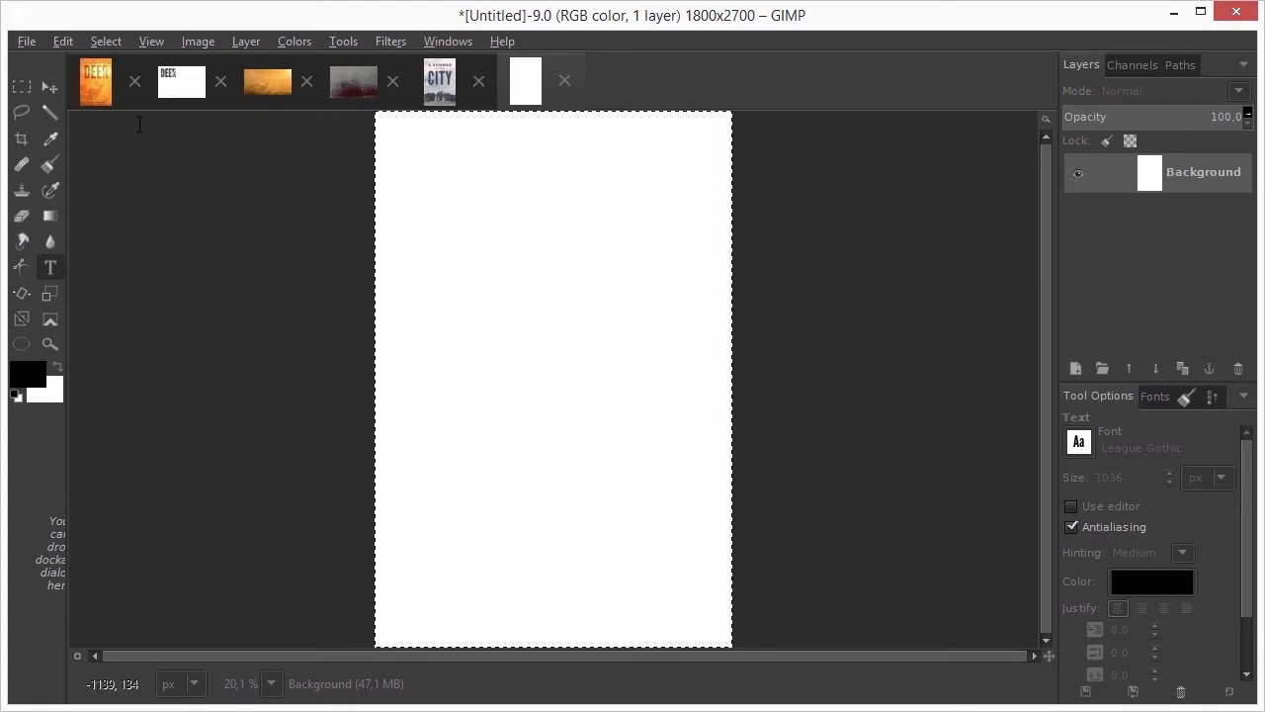
pyautogui.click(104, 40)
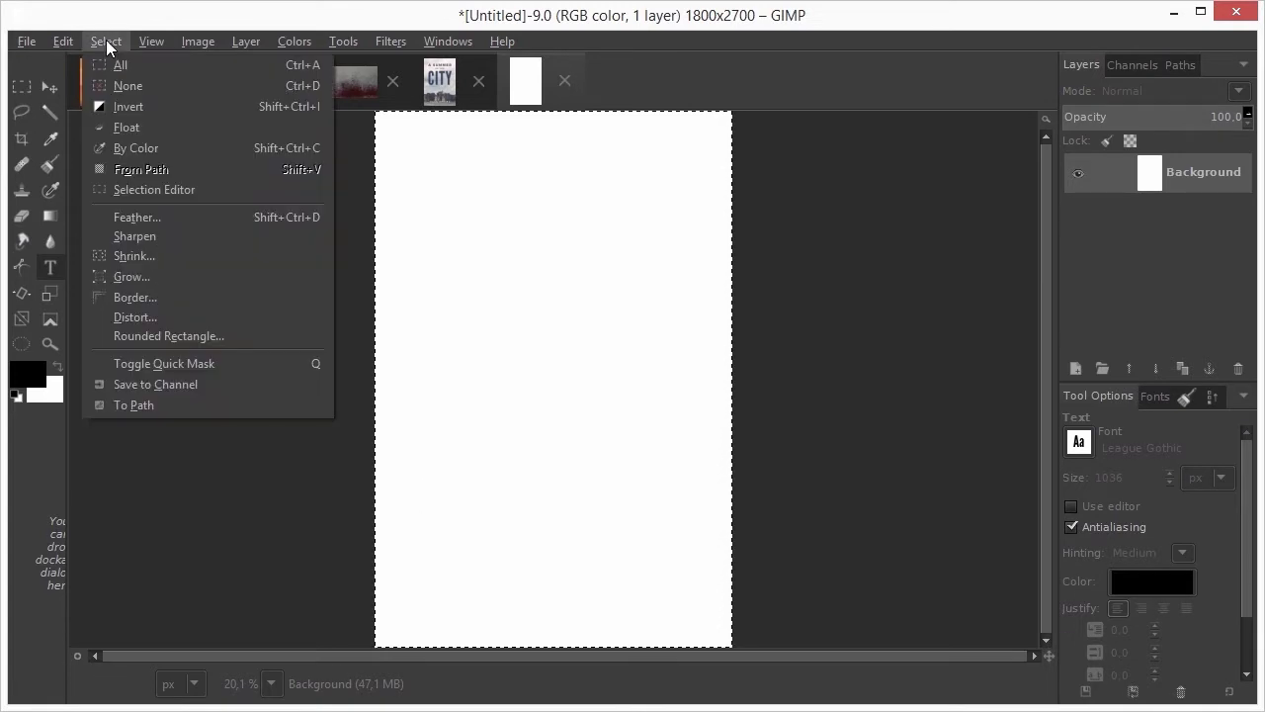
pyautogui.click(178, 255)
pyautogui.write('250')
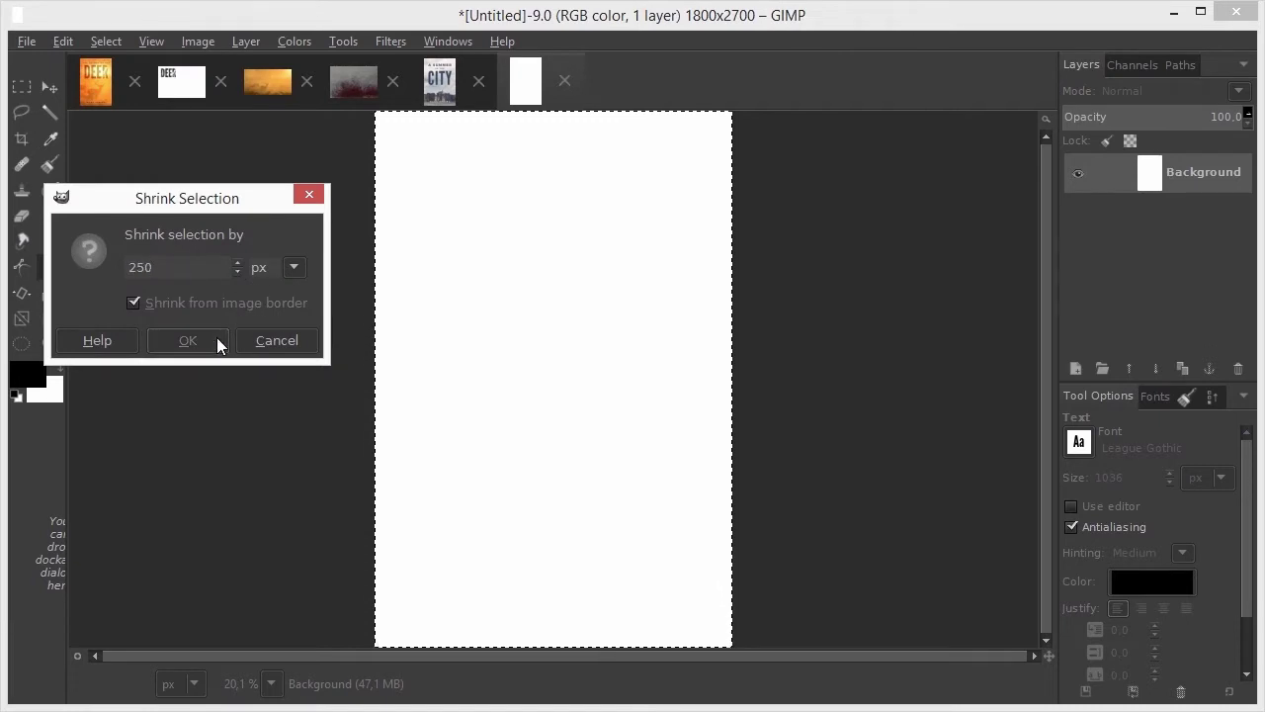
pyautogui.click(187, 340)
pyautogui.click(197, 42)
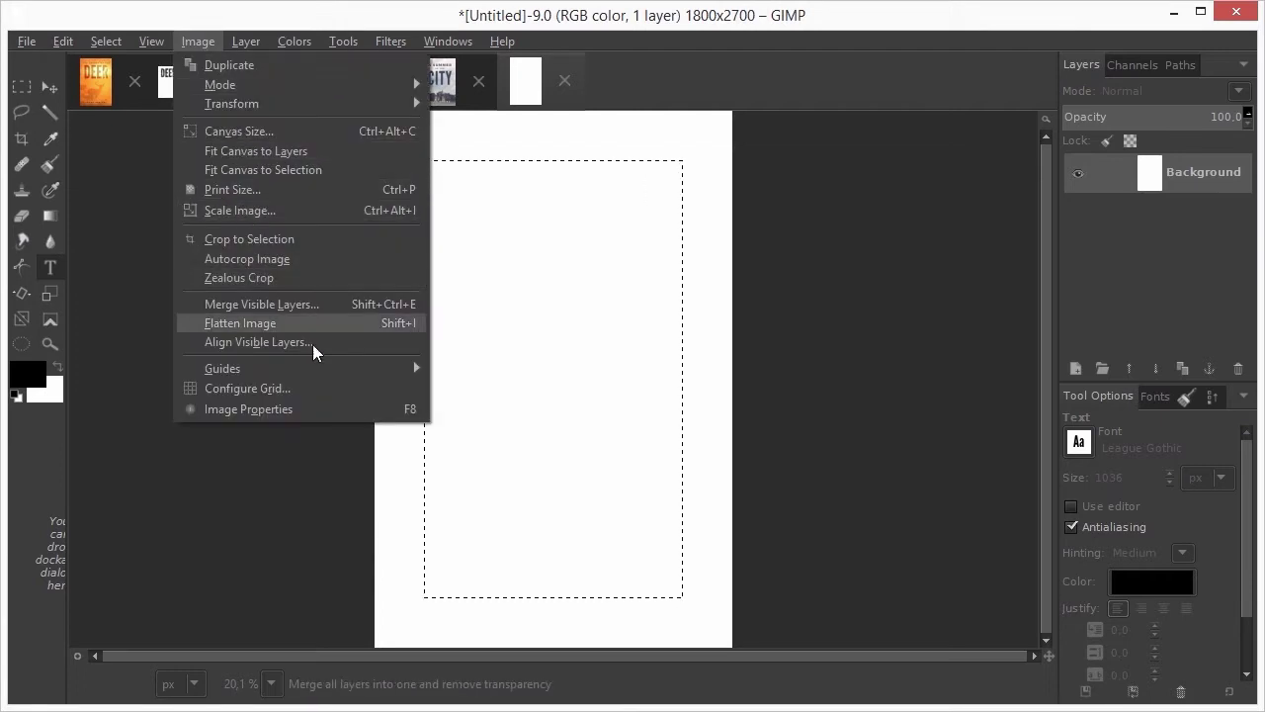
pyautogui.moveTo(324, 369)
pyautogui.click(596, 407)
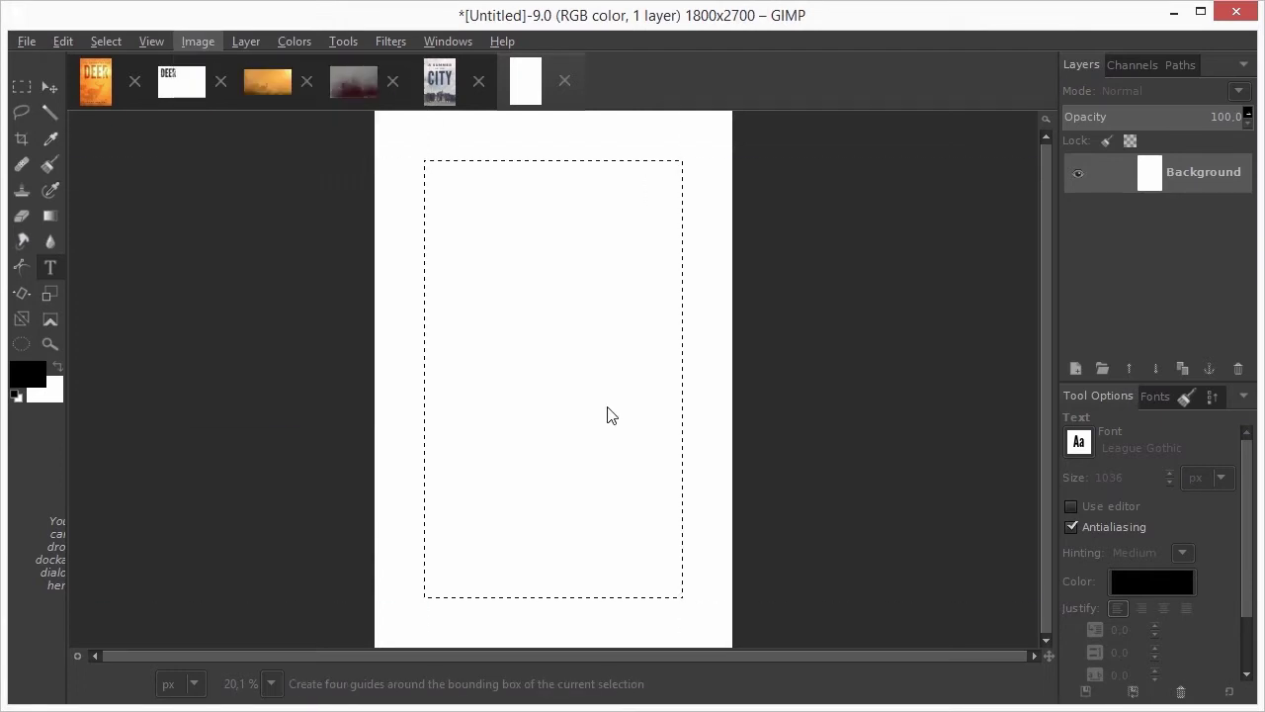
# Clear the selection, drop the grungy DEER layer onto the cover, and move it up near the top guides
pyautogui.hotkey('shift', 'ctrl', 'a')
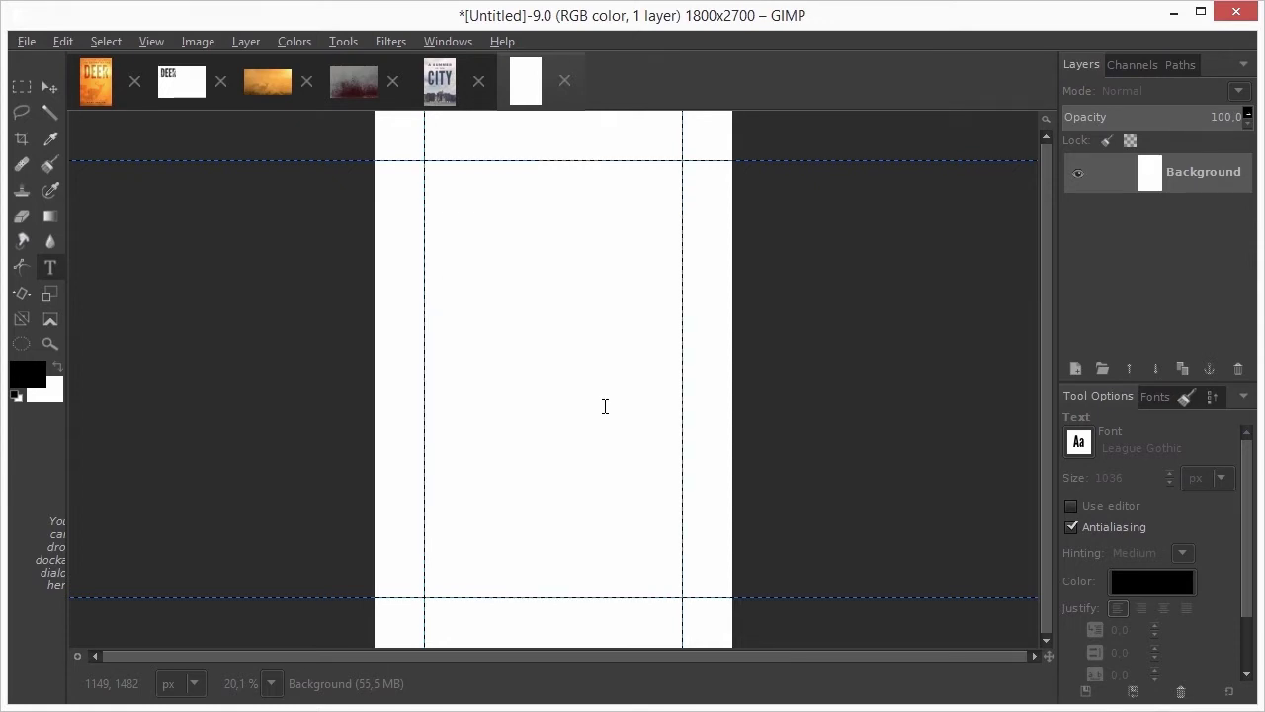
pyautogui.click(184, 87)
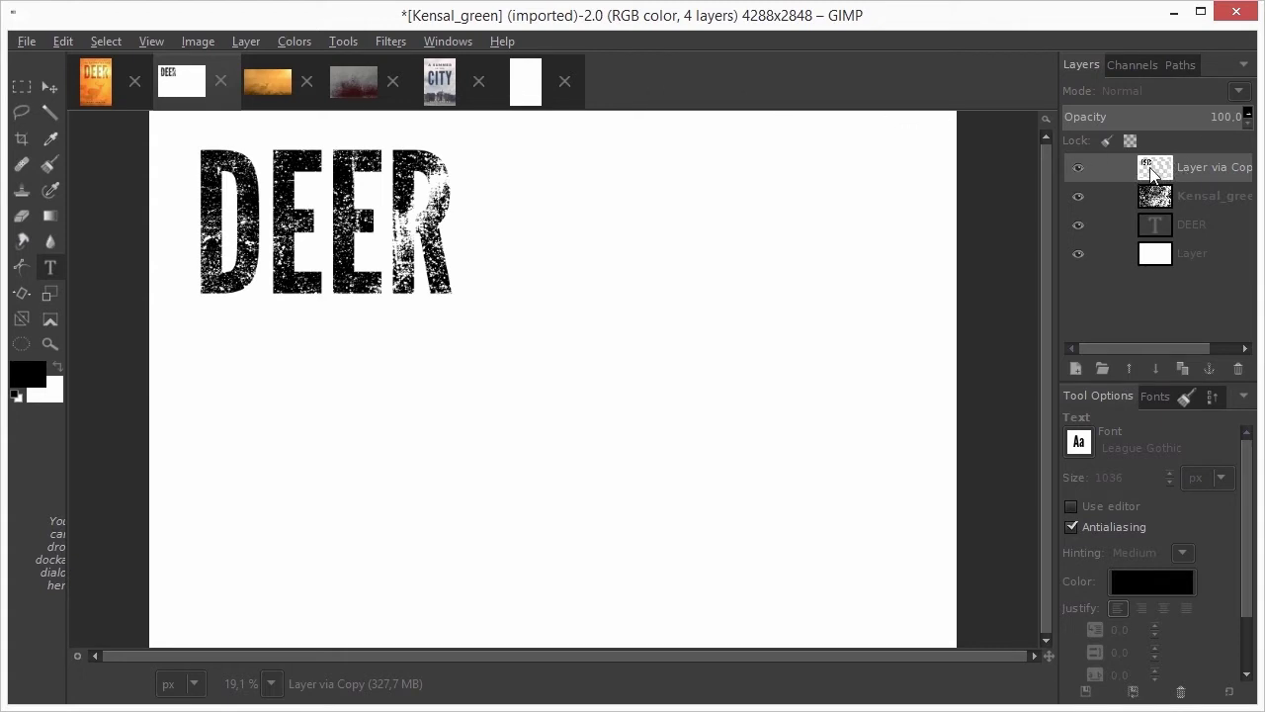
pyautogui.moveTo(1160, 172); pyautogui.dragTo(502, 129)
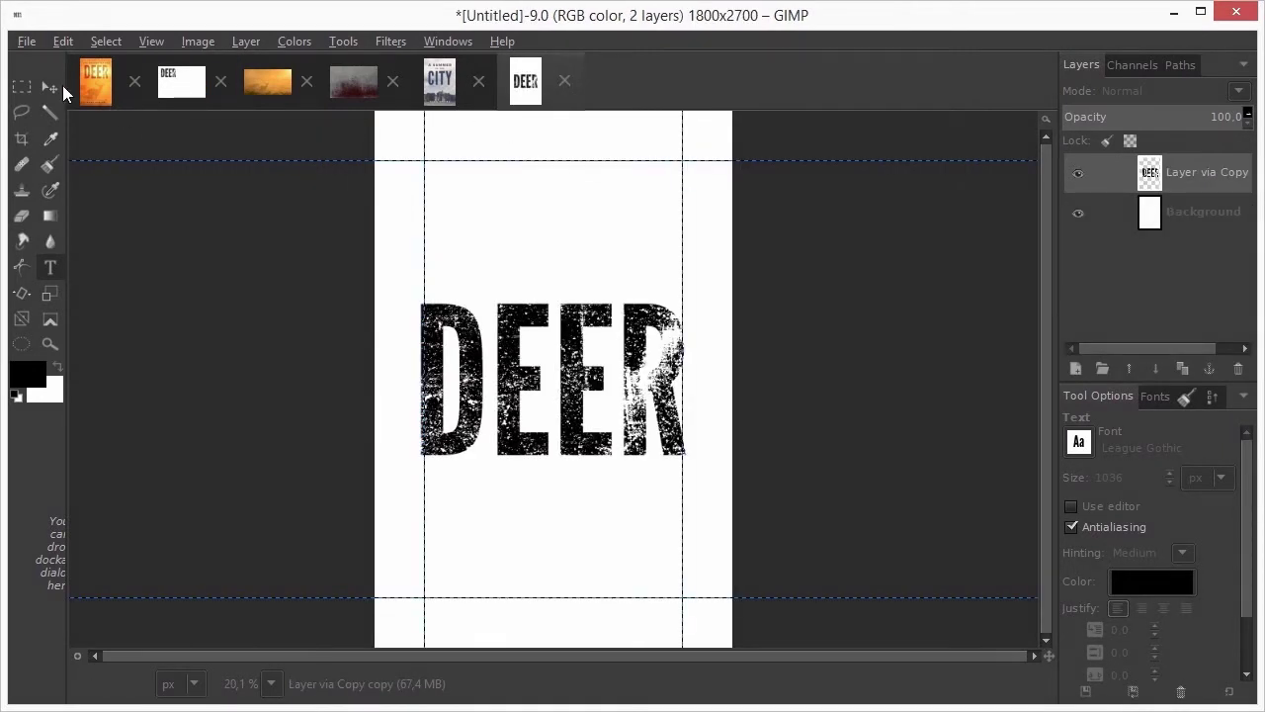
pyautogui.click(52, 87)
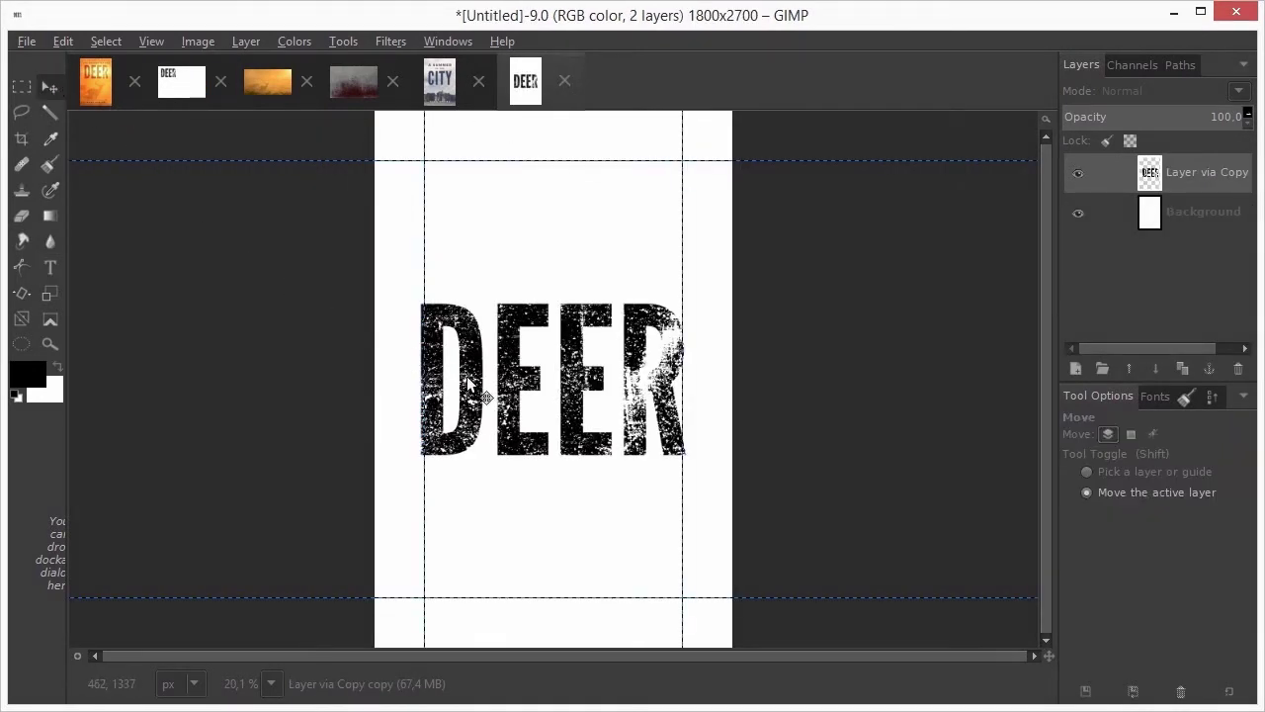
pyautogui.moveTo(471, 380); pyautogui.dragTo(474, 261)
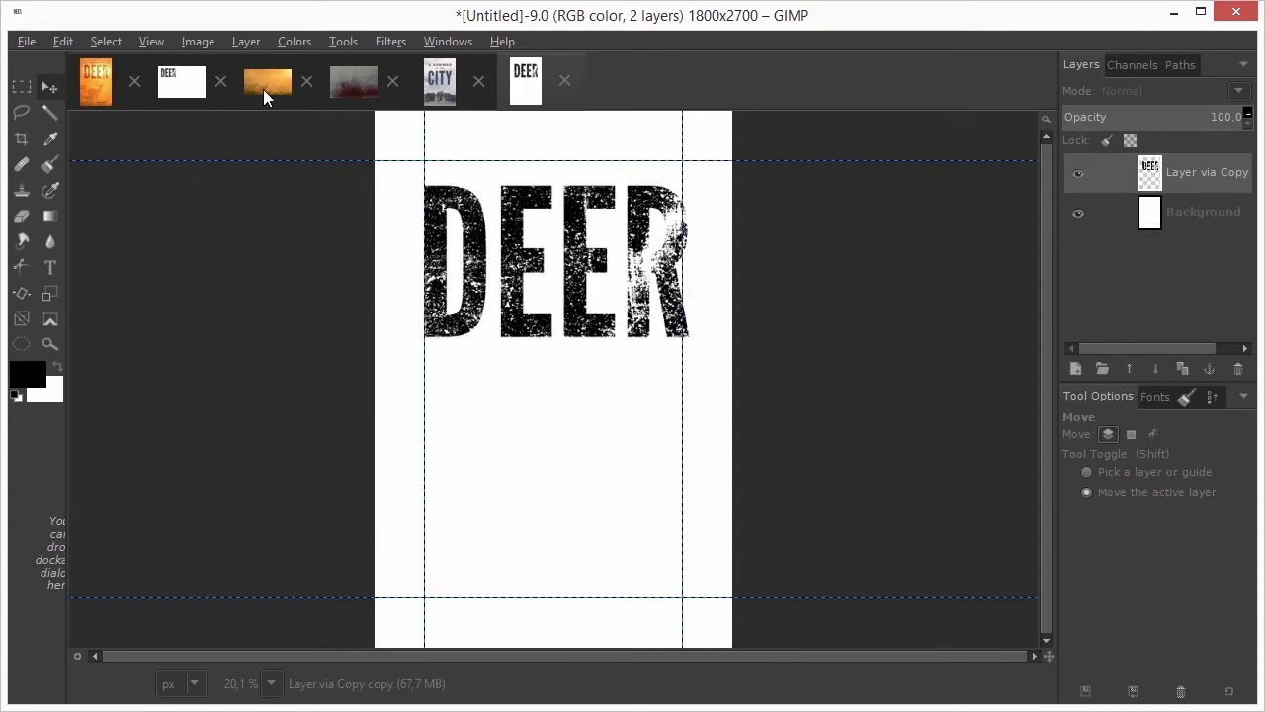
# Scale the deer photo to 2700 px tall, drop it onto the cover, and shift it right
pyautogui.click(264, 87)
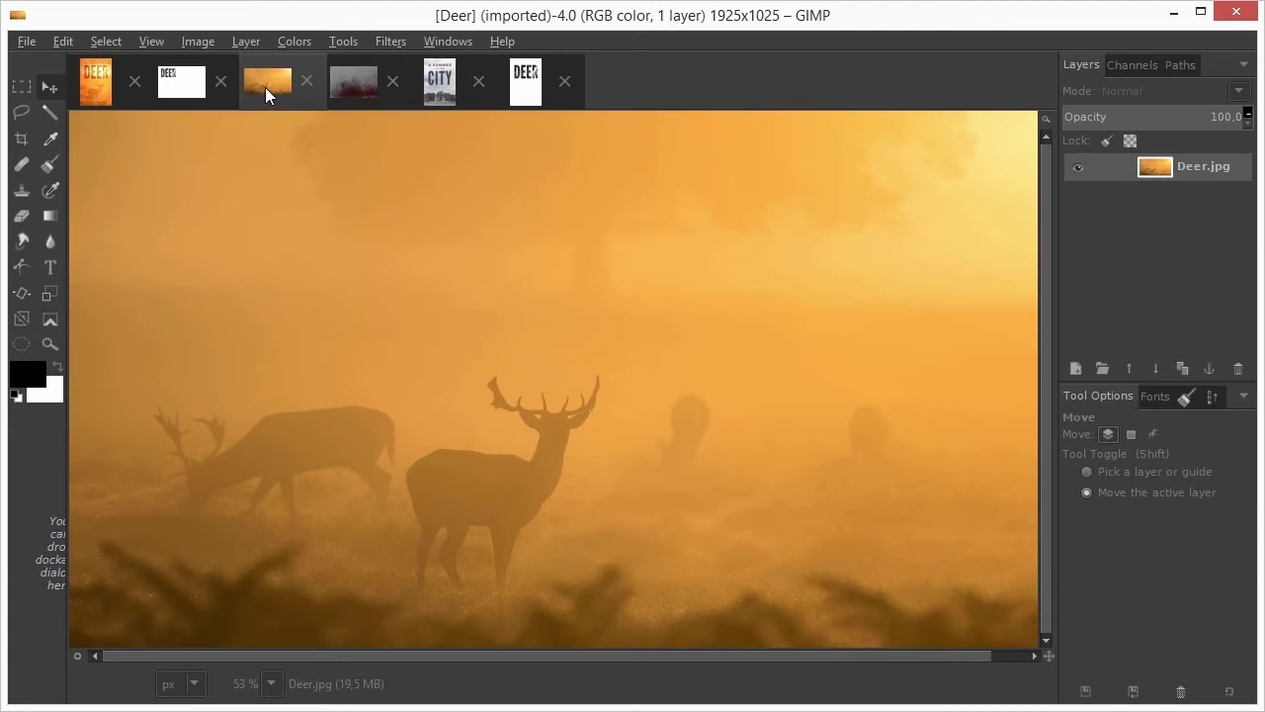
pyautogui.click(203, 41)
pyautogui.click(239, 209)
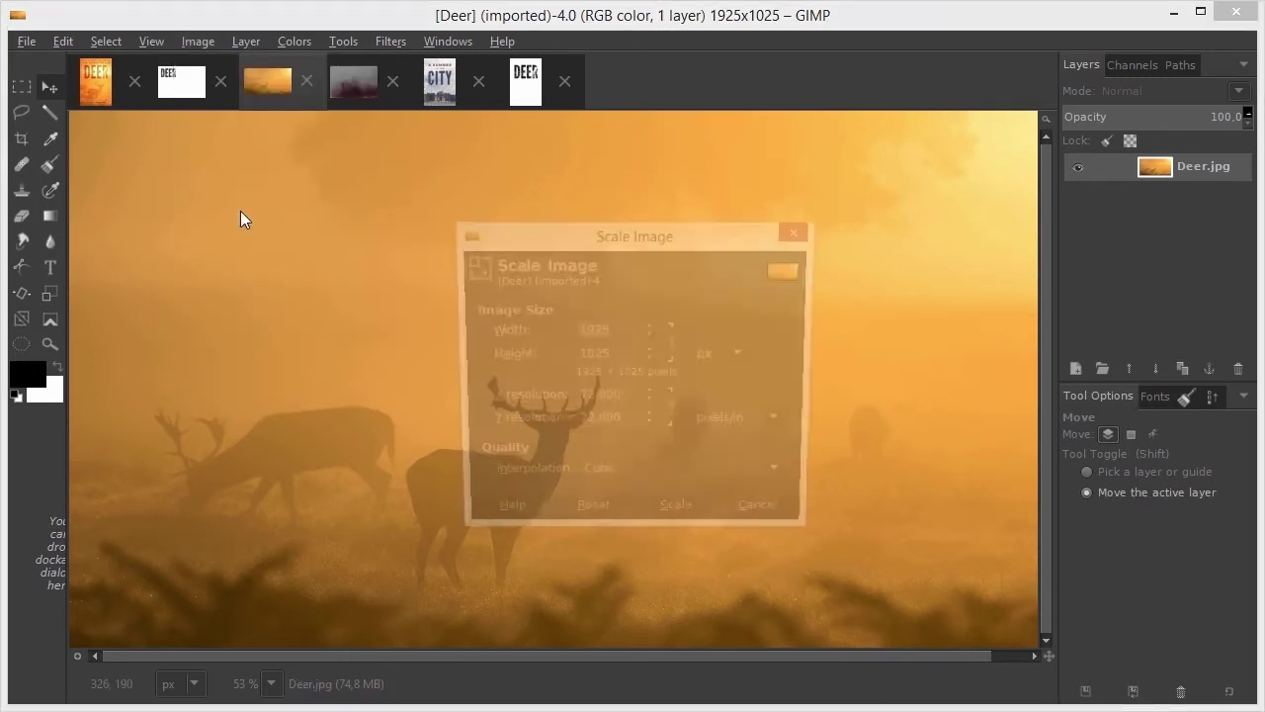
pyautogui.moveTo(617, 355); pyautogui.dragTo(563, 358)
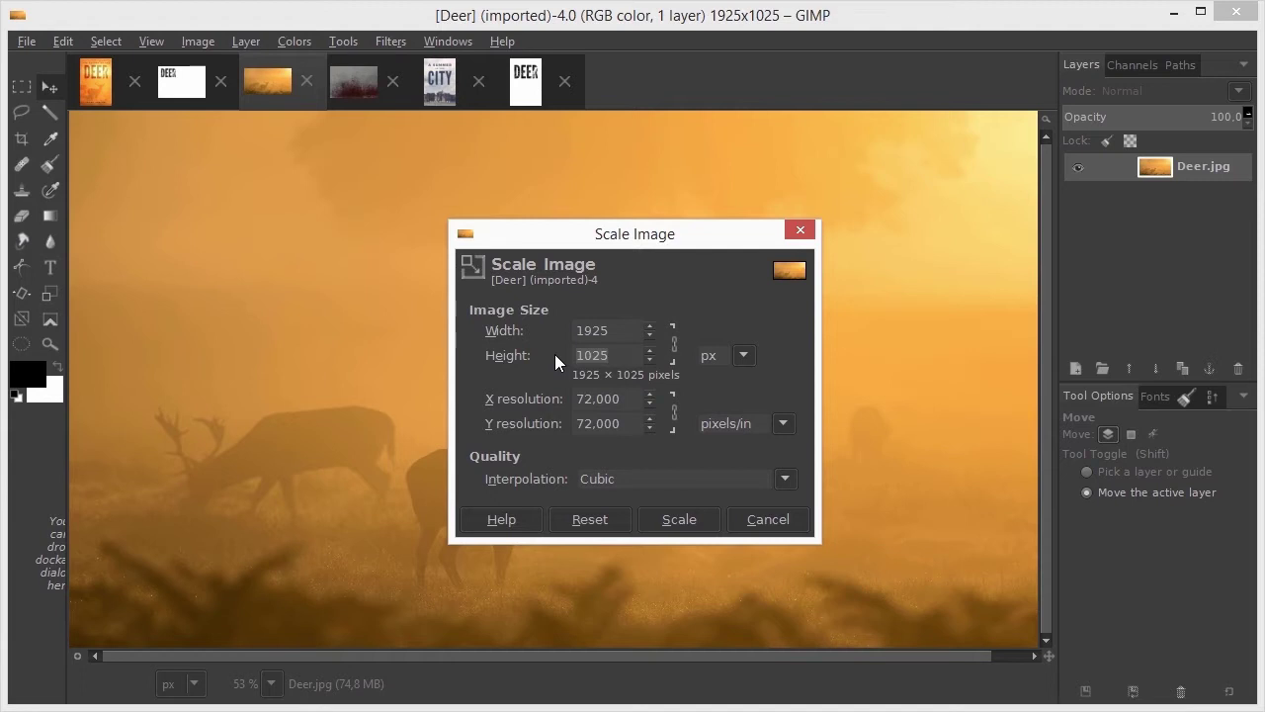
pyautogui.write('2700')
pyautogui.click(666, 515)
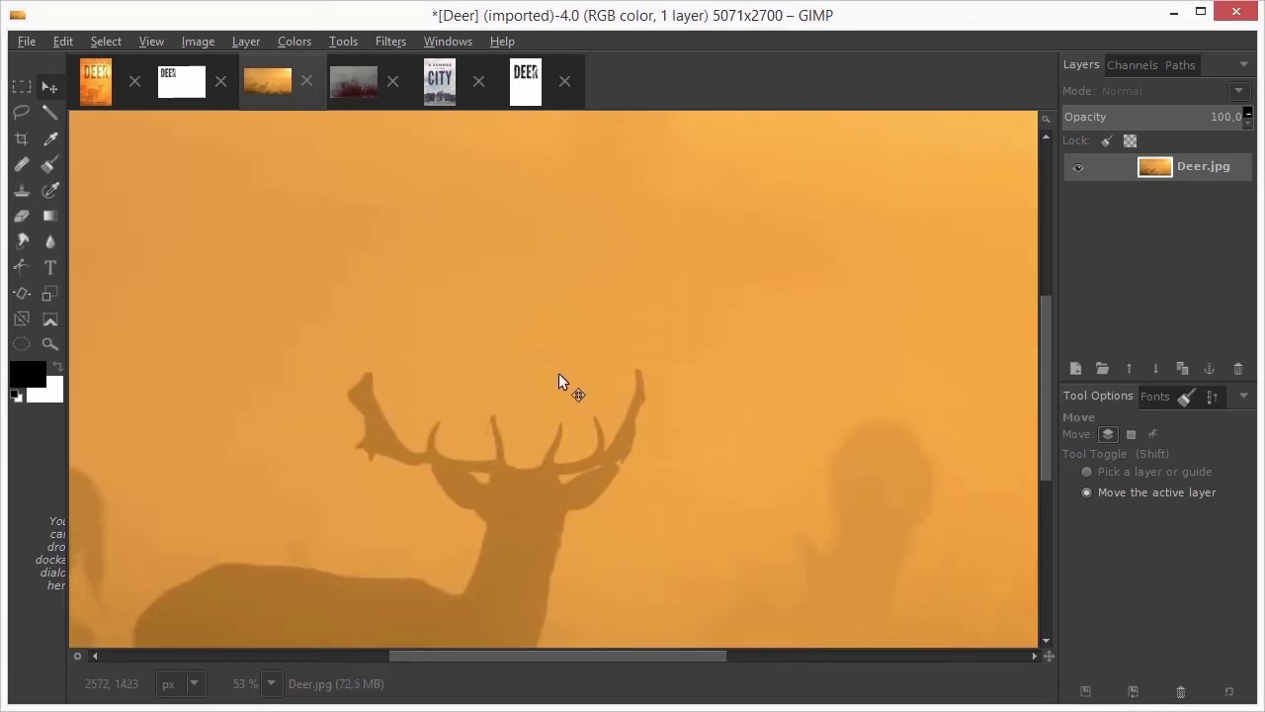
pyautogui.moveTo(275, 83)
pyautogui.mouseDown()
pyautogui.moveTo(530, 87)
pyautogui.moveTo(531, 170)
pyautogui.mouseUp()
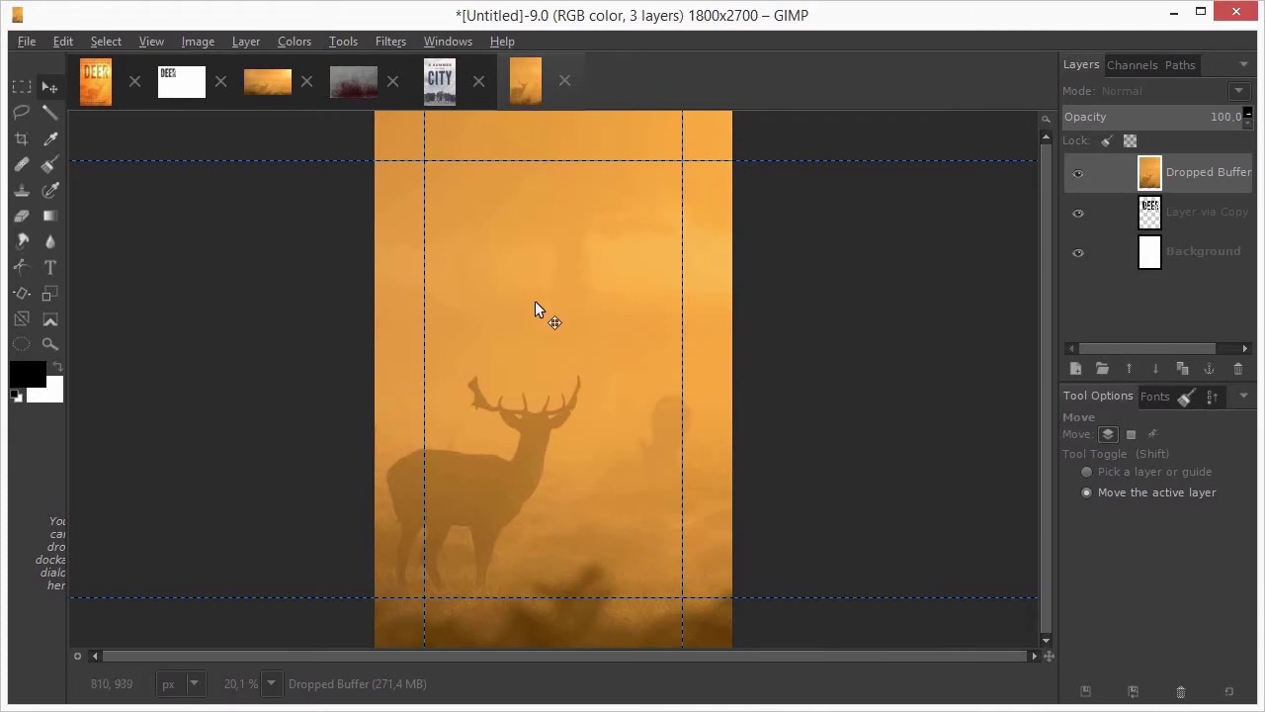
pyautogui.moveTo(531, 374); pyautogui.dragTo(606, 382)
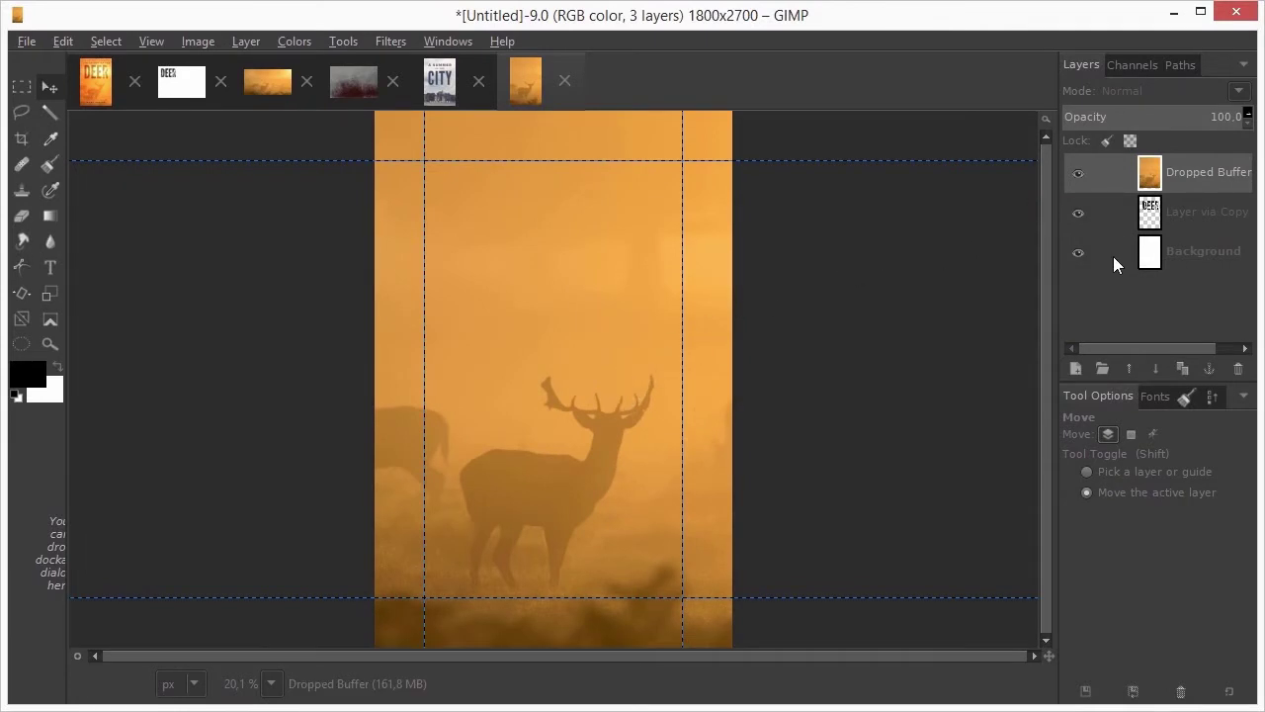
# Add a new empty layer on top named 'dodge'
pyautogui.keyDown('shift'); pyautogui.click(1074, 368); pyautogui.keyUp('shift')
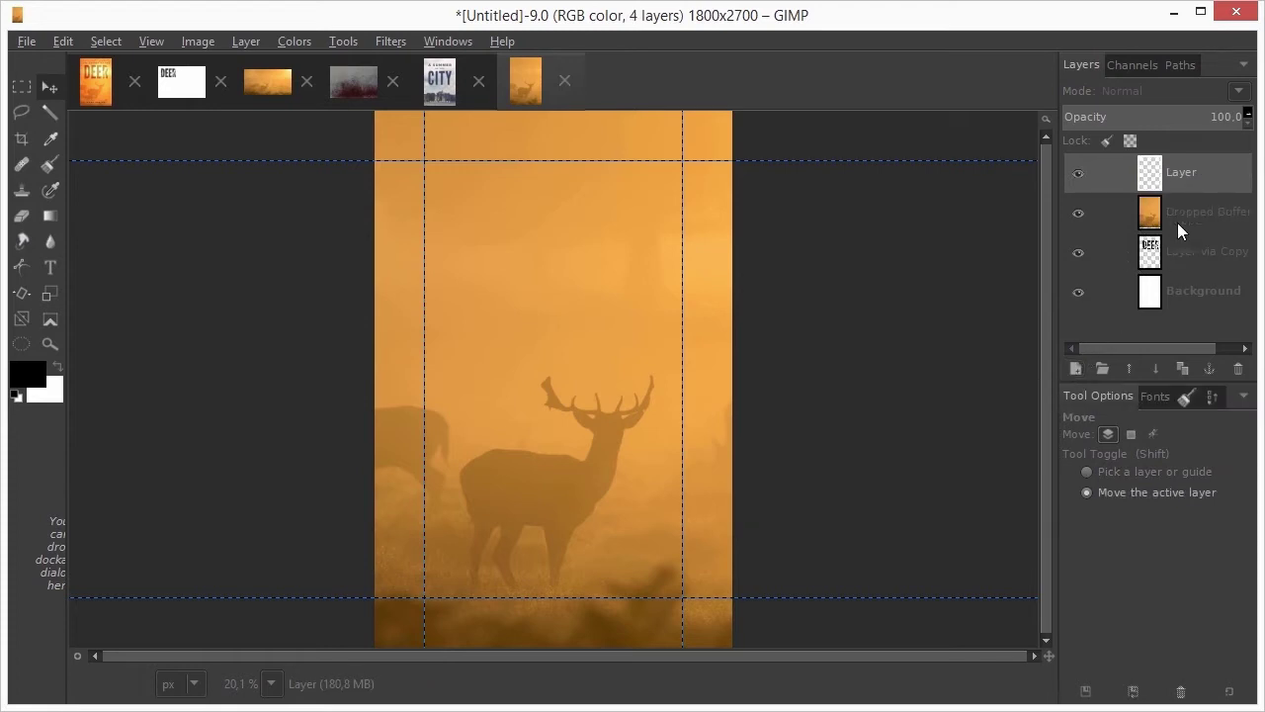
pyautogui.doubleClick(1186, 175)
pyautogui.write('de')
pyautogui.write('dge')
pyautogui.press('Return')
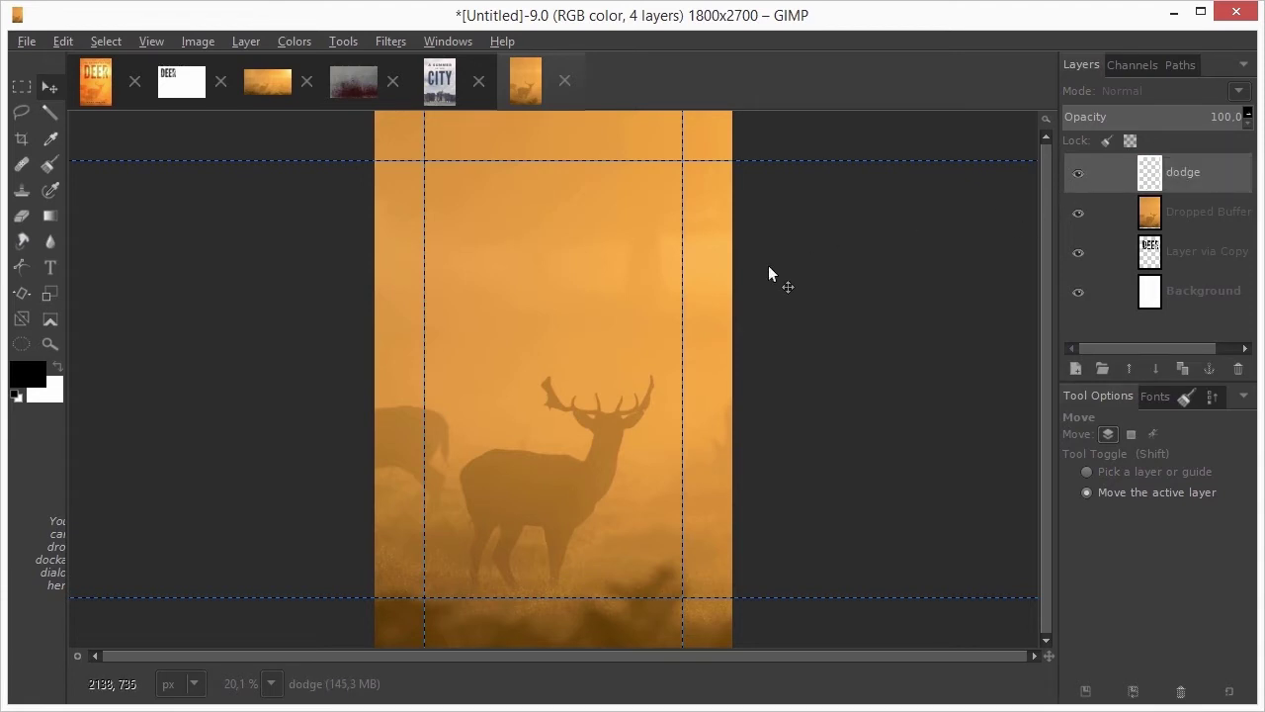
# Fill the dodge layer with orange b7792c sampled from the deer photo and set it to Dodge mode
pyautogui.click(29, 382)
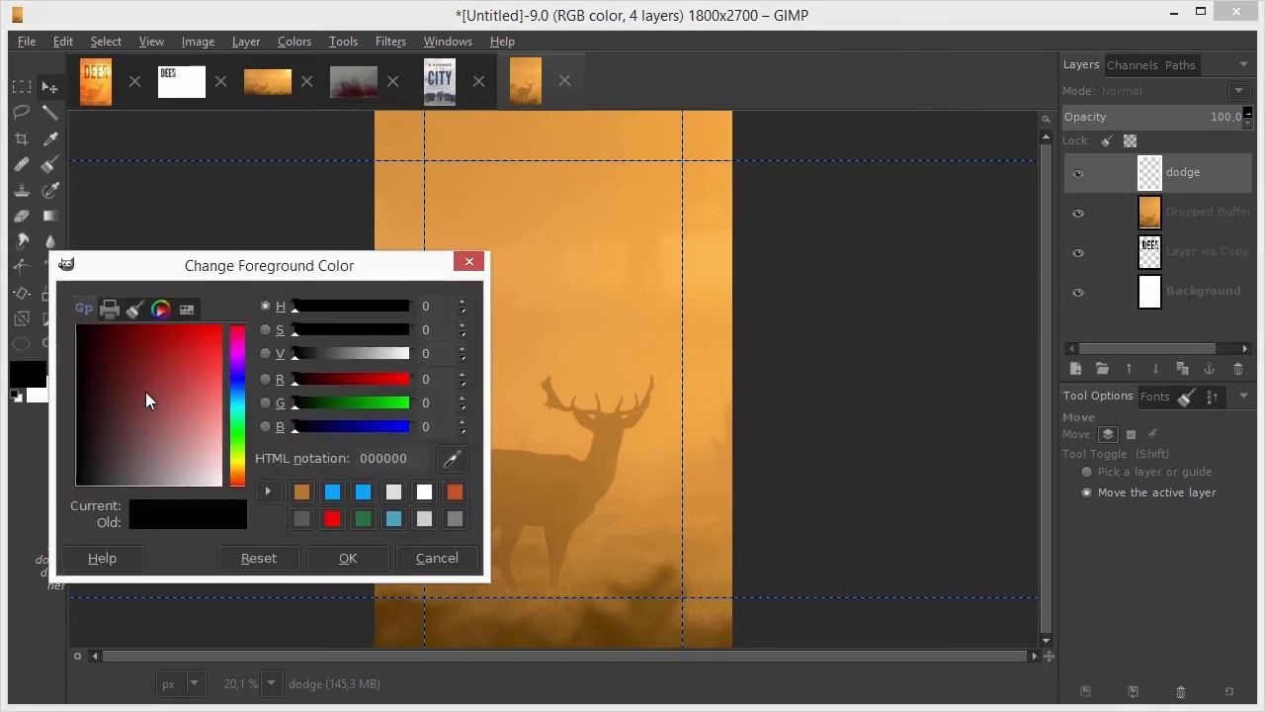
pyautogui.click(450, 461)
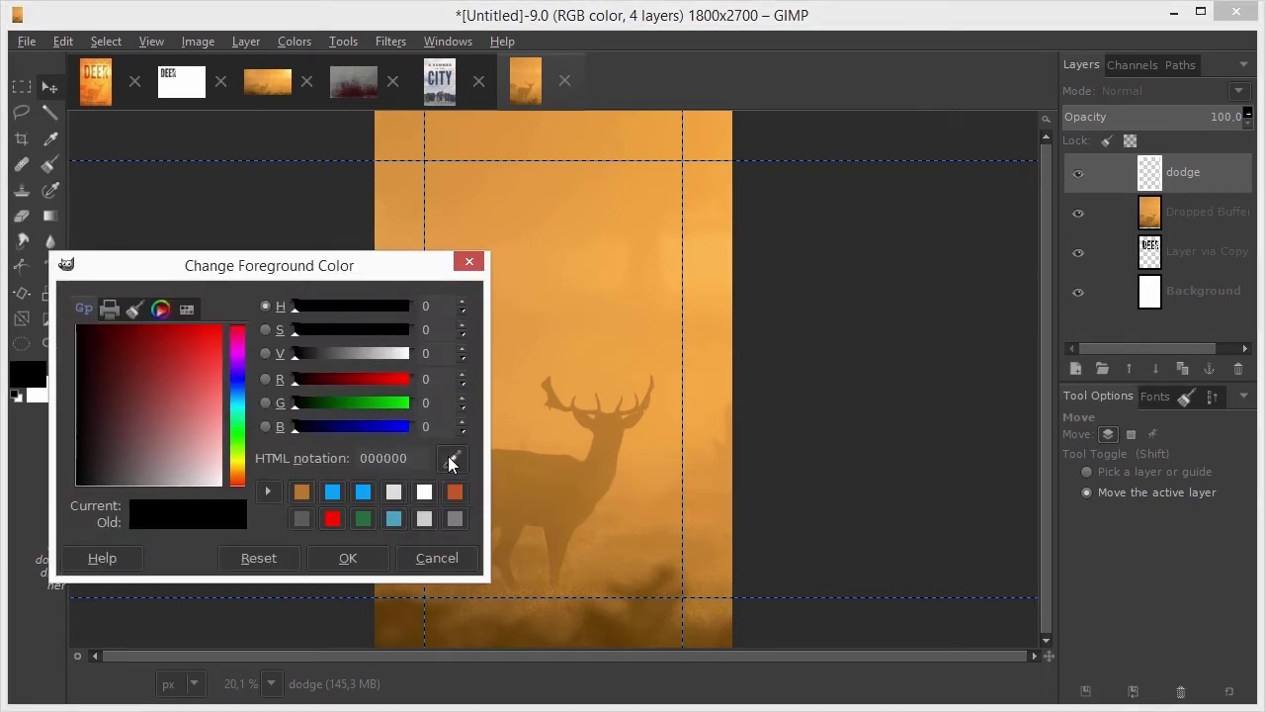
pyautogui.click(615, 429)
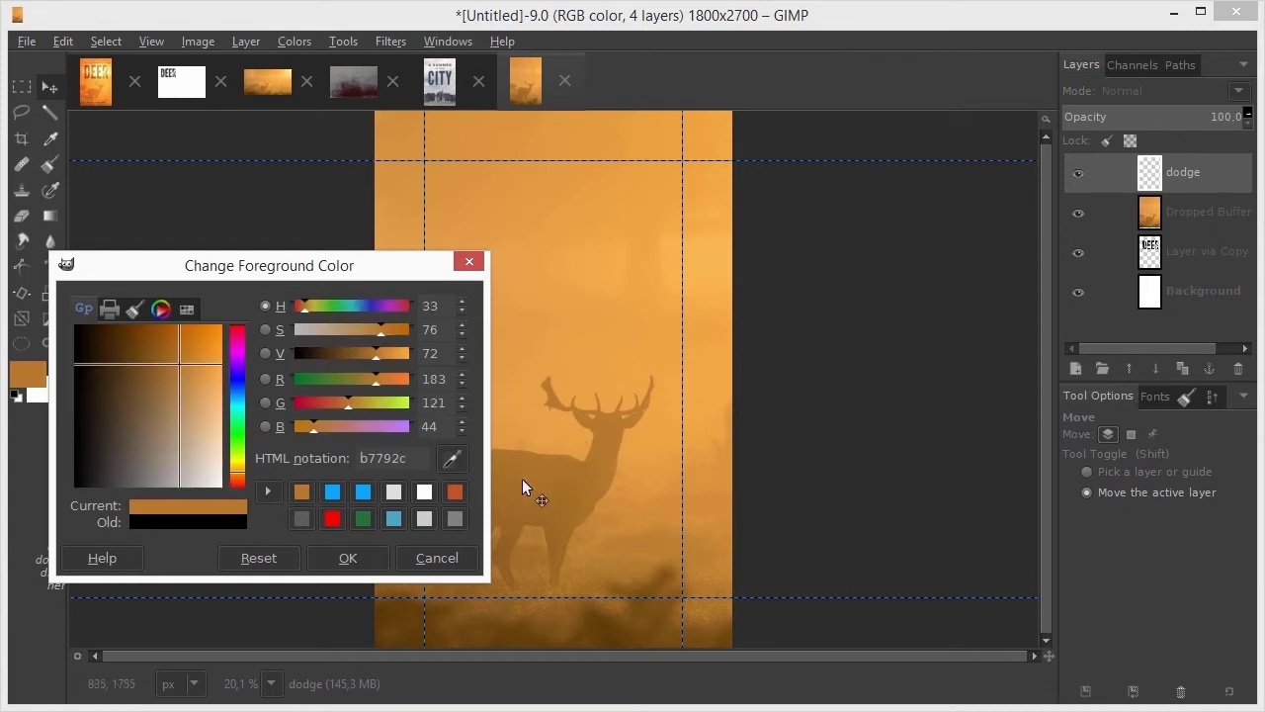
pyautogui.click(357, 557)
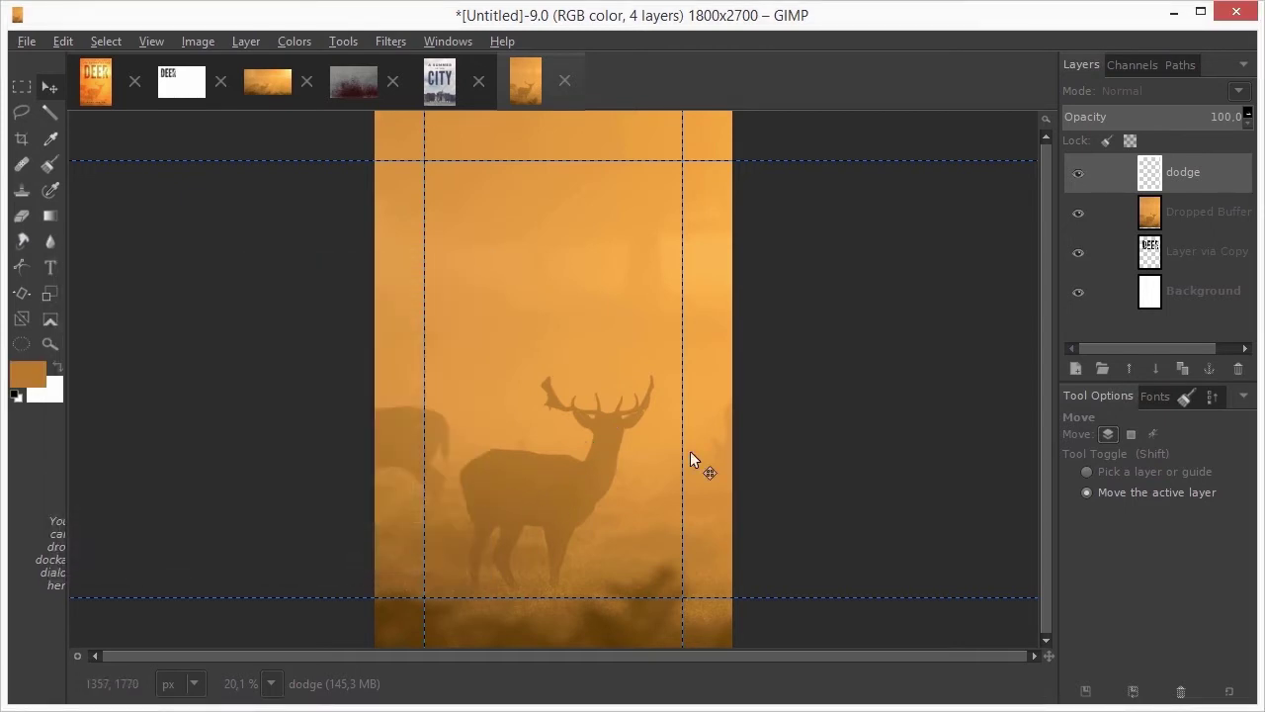
pyautogui.hotkey('ctrl', ',')
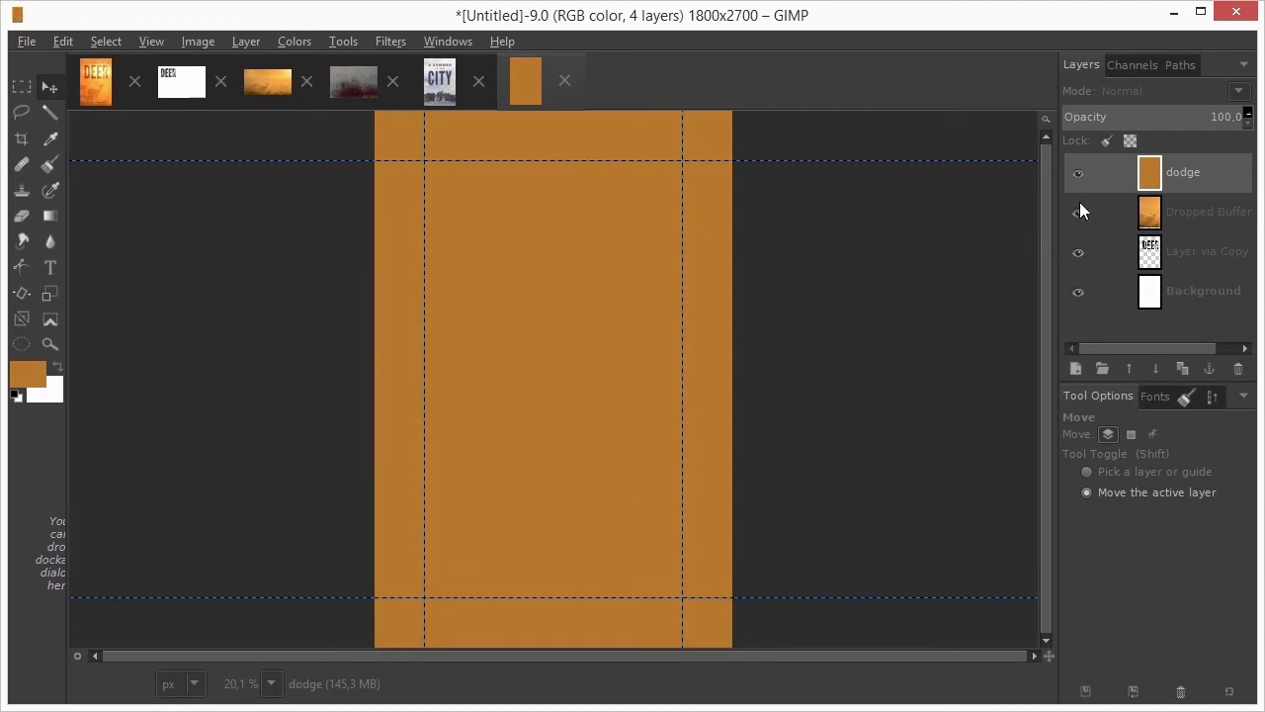
pyautogui.click(1154, 90)
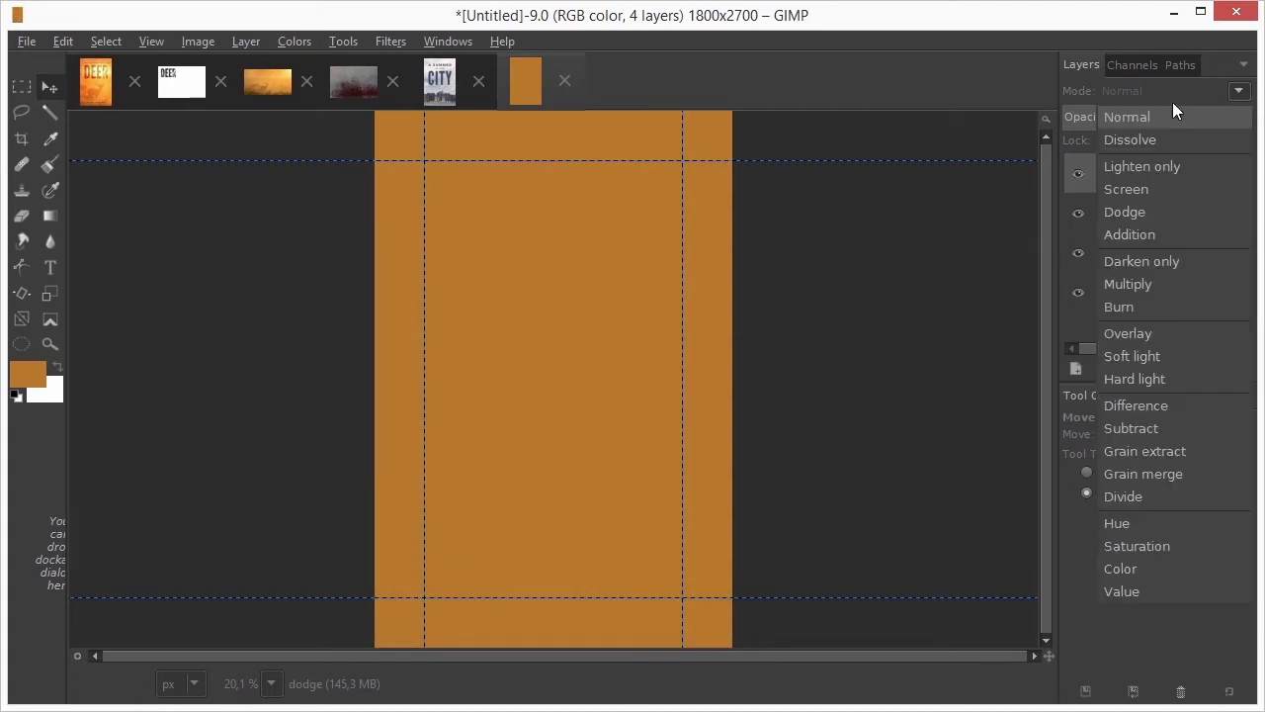
pyautogui.click(1187, 211)
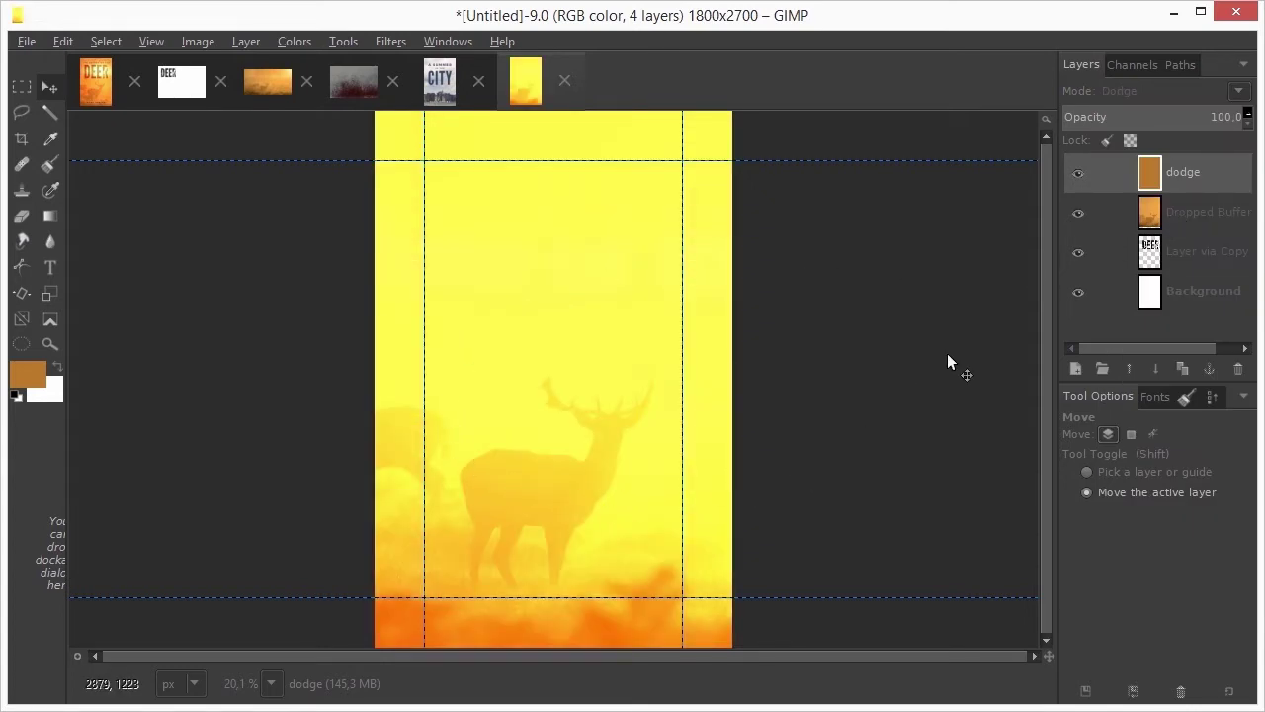
# Darken the dodge layer's midtones with Levels
pyautogui.hotkey('ctrl', 'l')
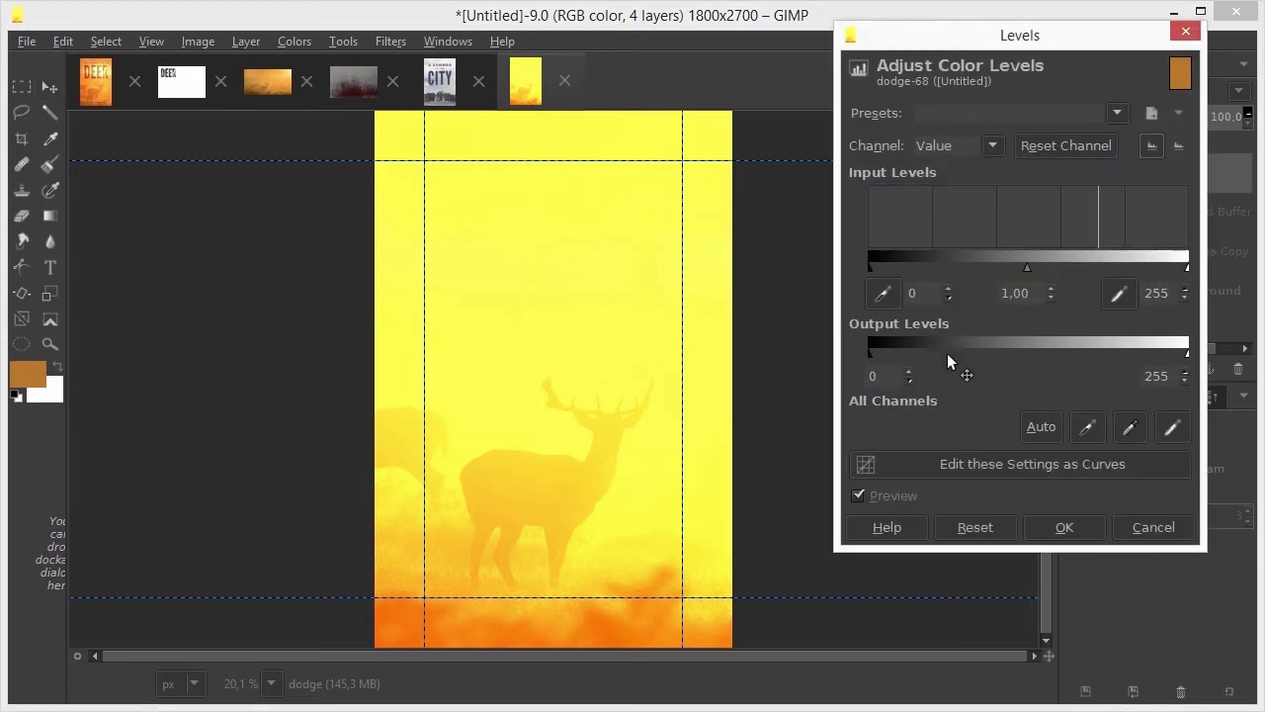
pyautogui.moveTo(1027, 268); pyautogui.dragTo(1118, 269)
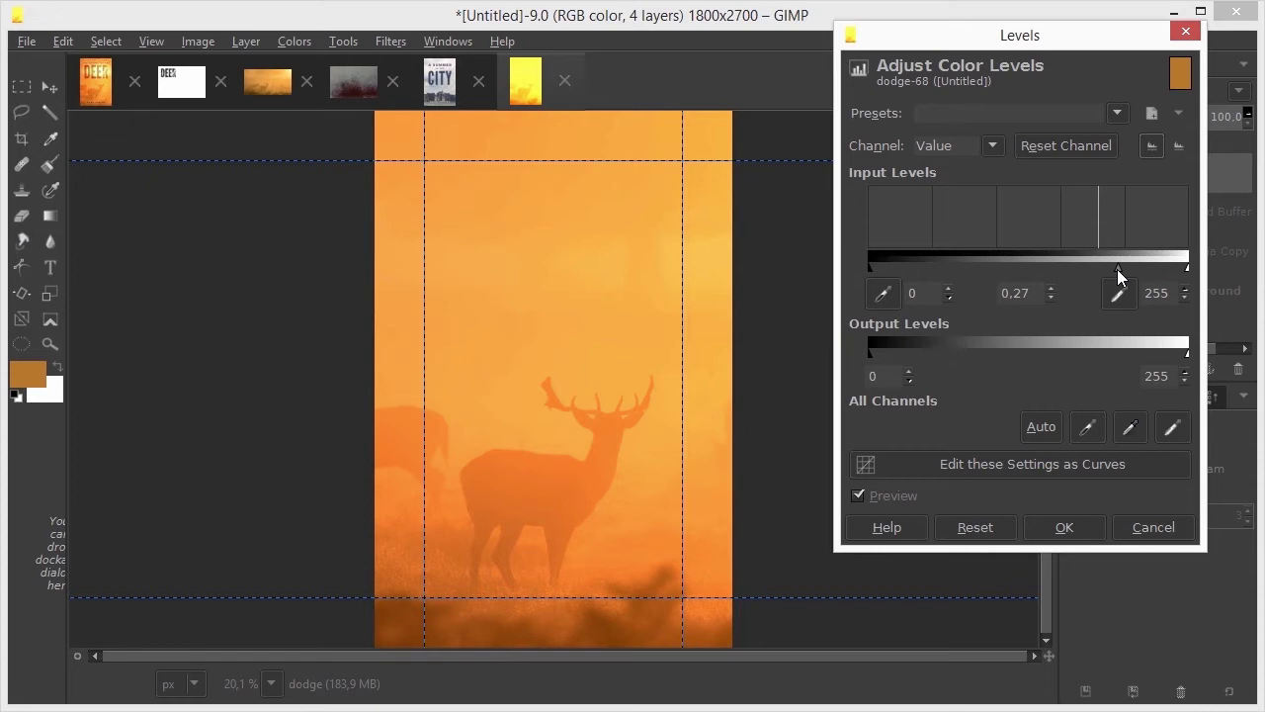
pyautogui.click(1063, 527)
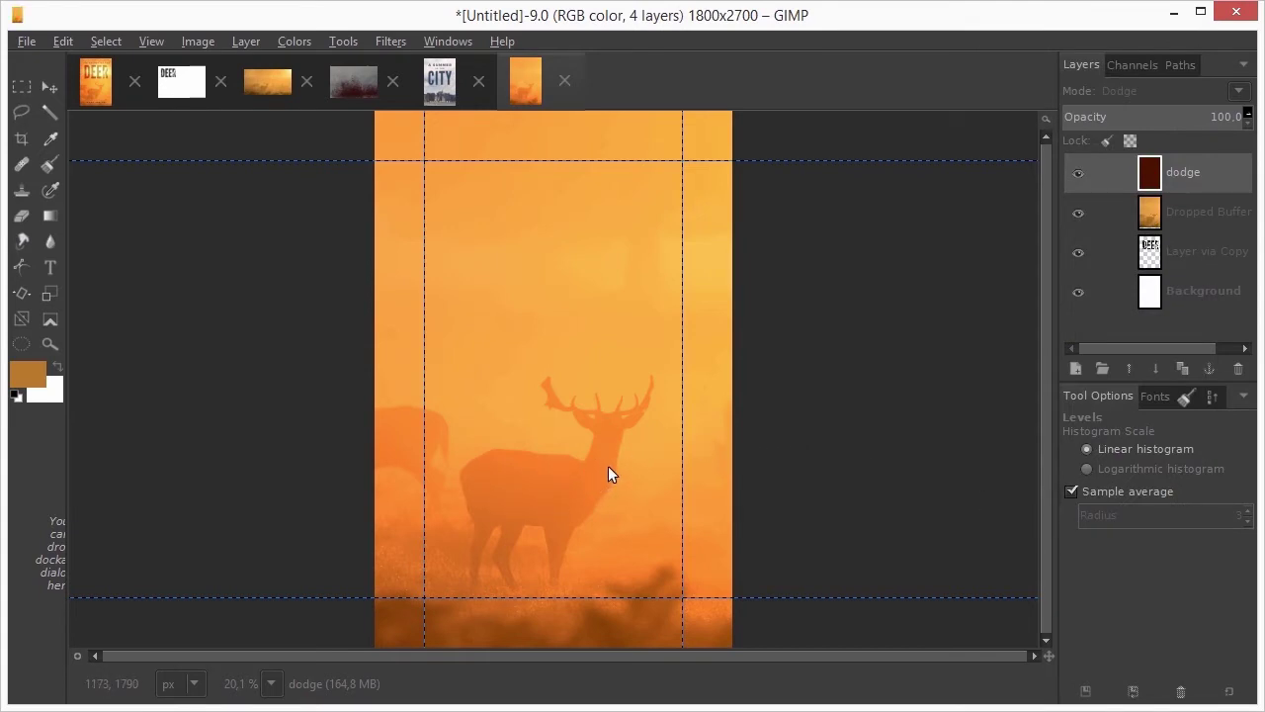
# Shift the dodge layer's hue to 13 with Hue-Saturation
pyautogui.click(298, 41)
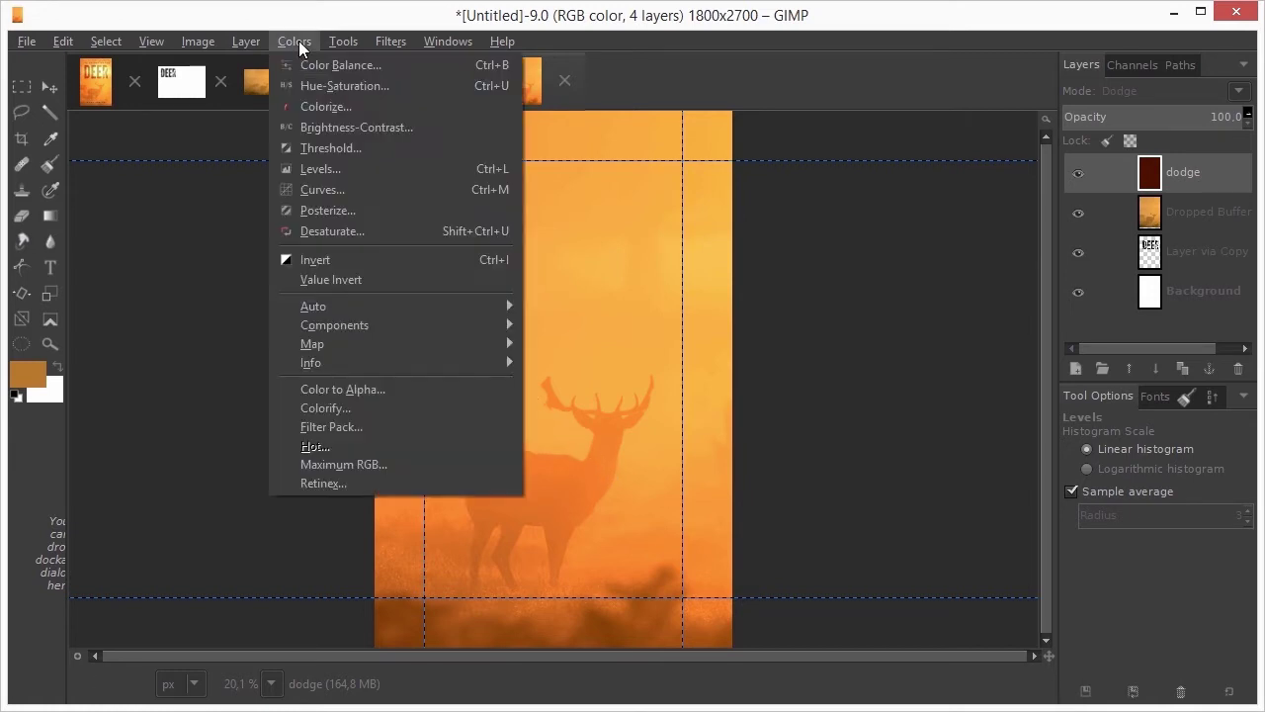
pyautogui.click(454, 84)
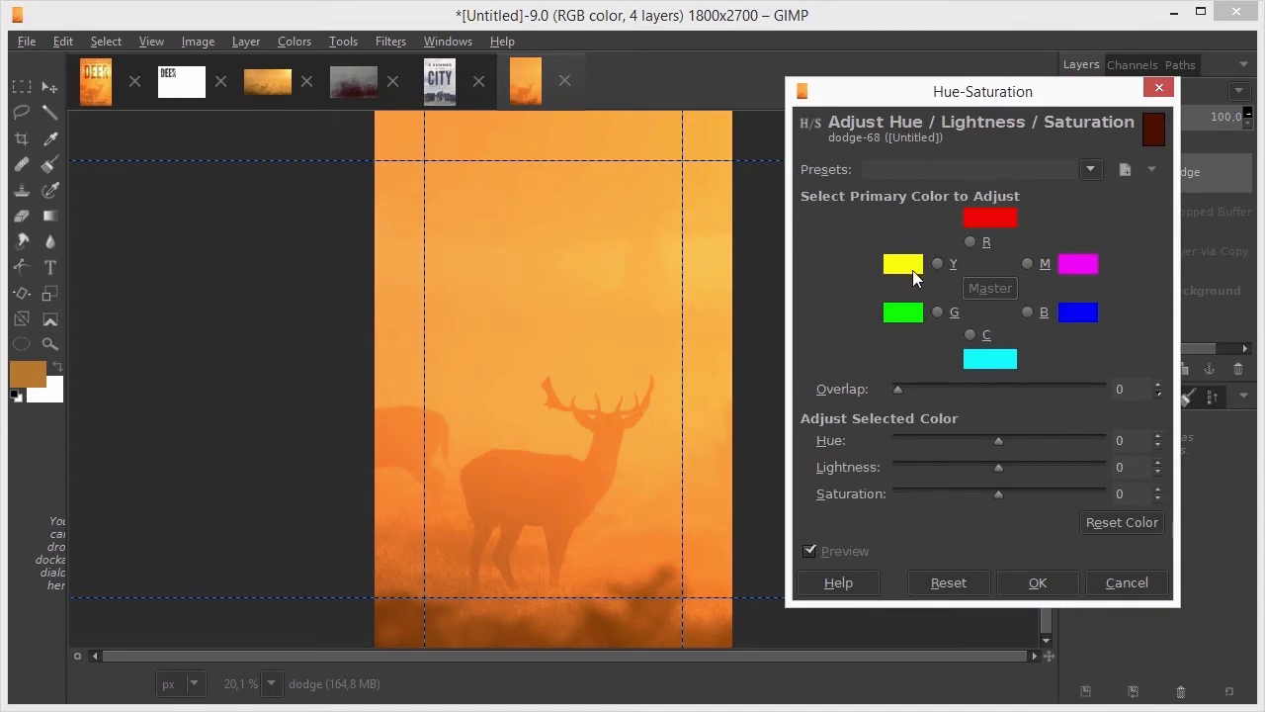
pyautogui.moveTo(998, 441); pyautogui.dragTo(1005, 443)
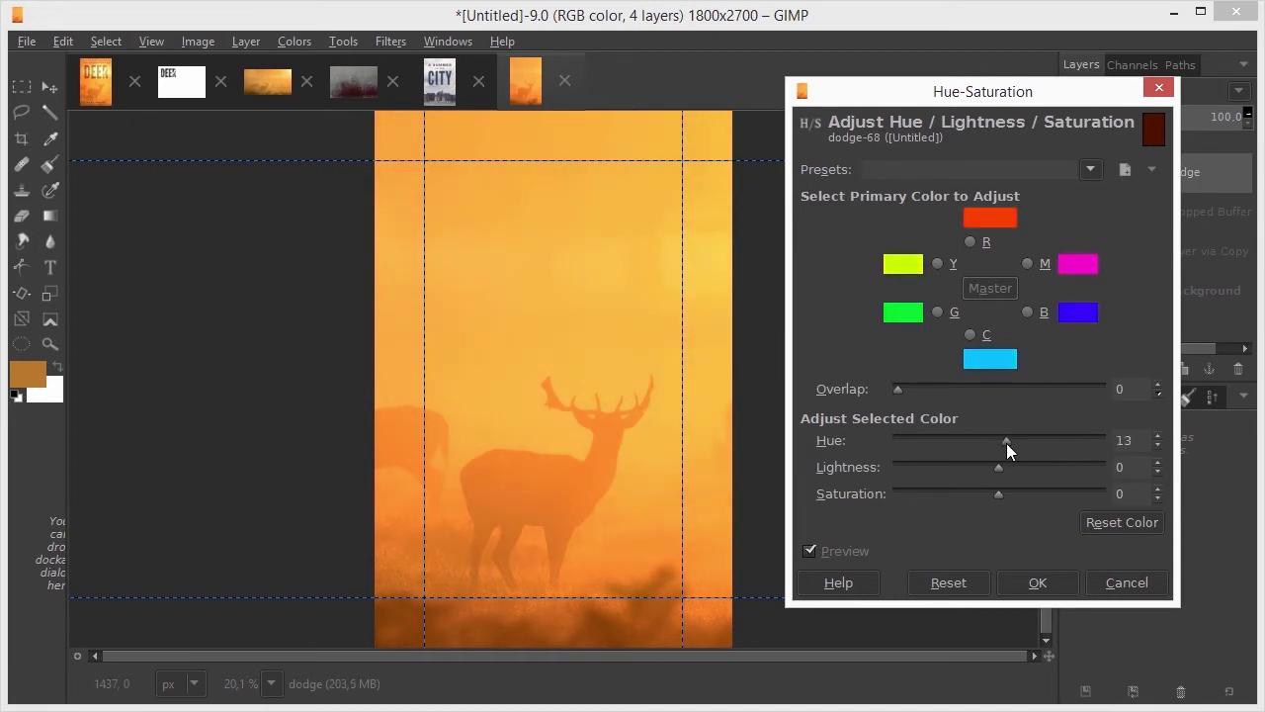
pyautogui.click(1037, 581)
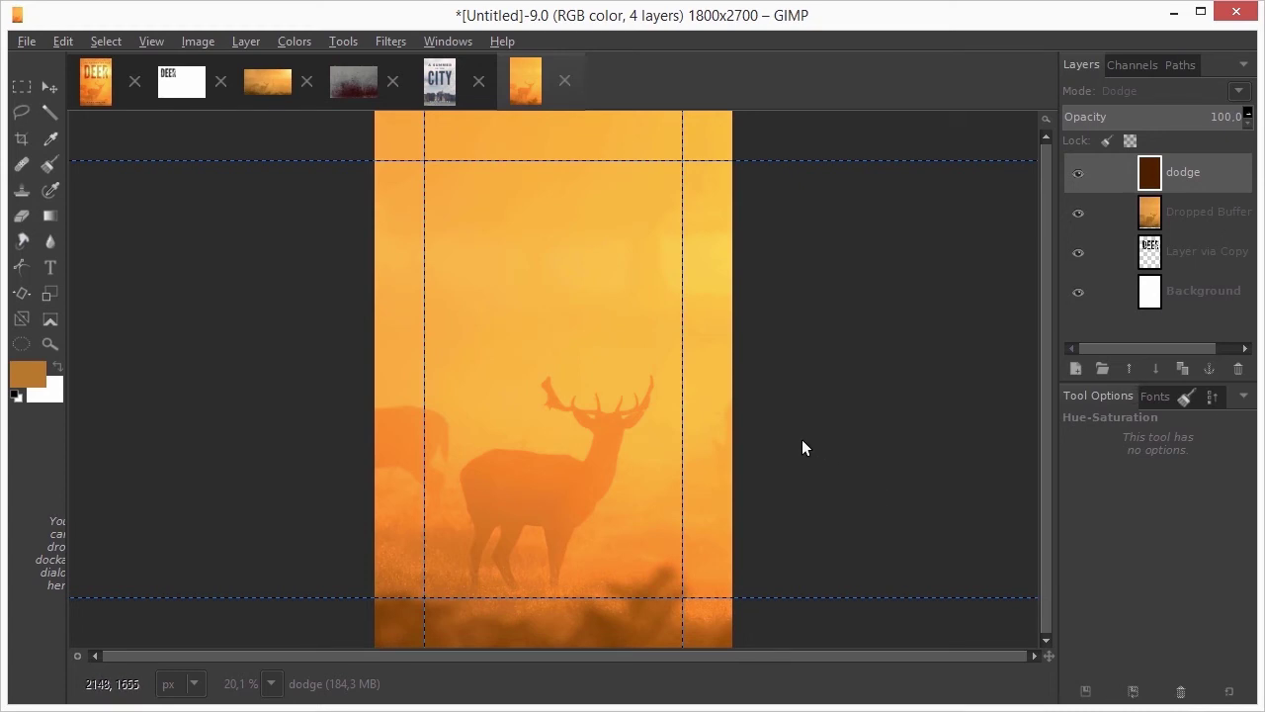
# Copy the Metal_Paint texture into the cover and rotate it 90° clockwise
pyautogui.click(354, 86)
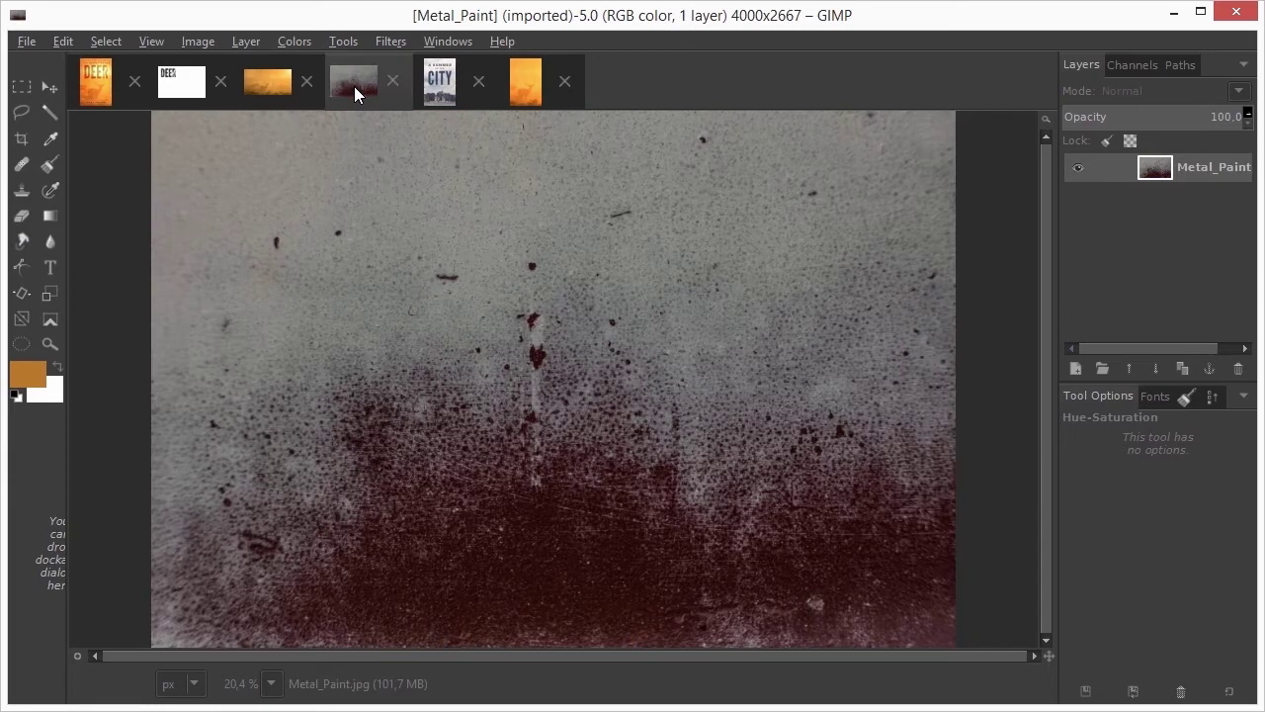
pyautogui.moveTo(353, 86); pyautogui.dragTo(524, 133)
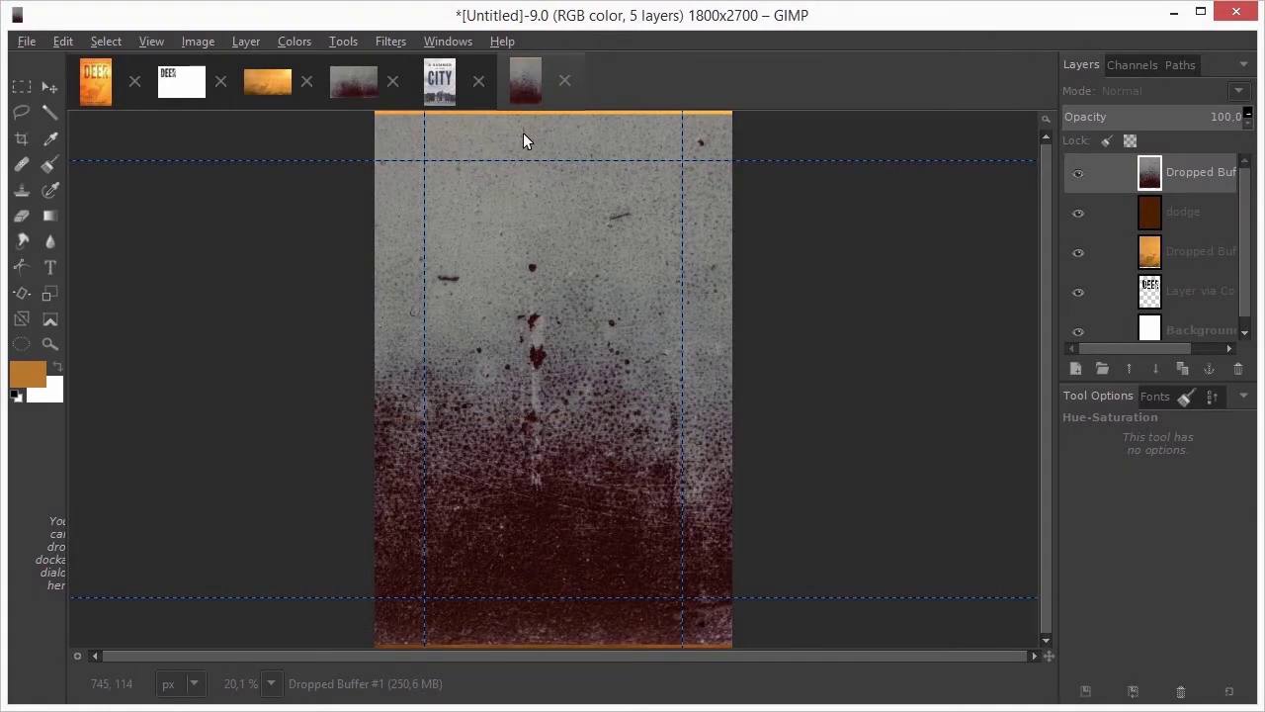
pyautogui.click(243, 41)
pyautogui.moveTo(361, 274)
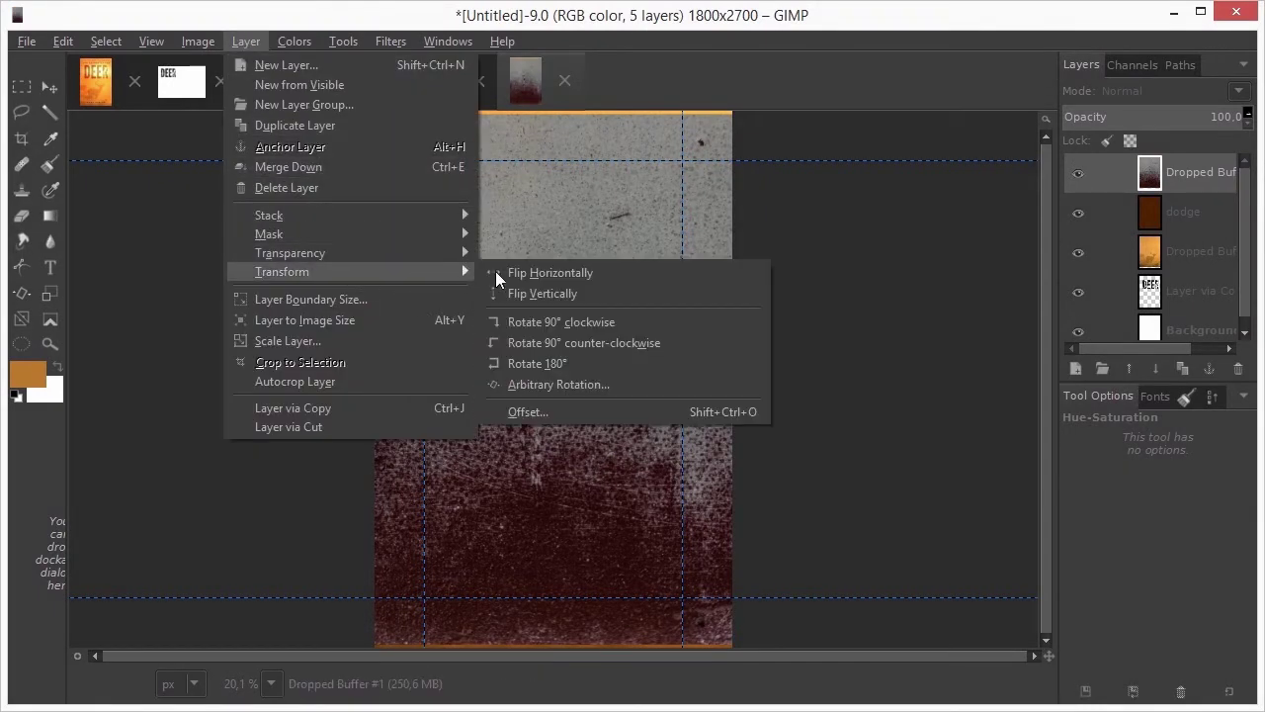
pyautogui.click(640, 325)
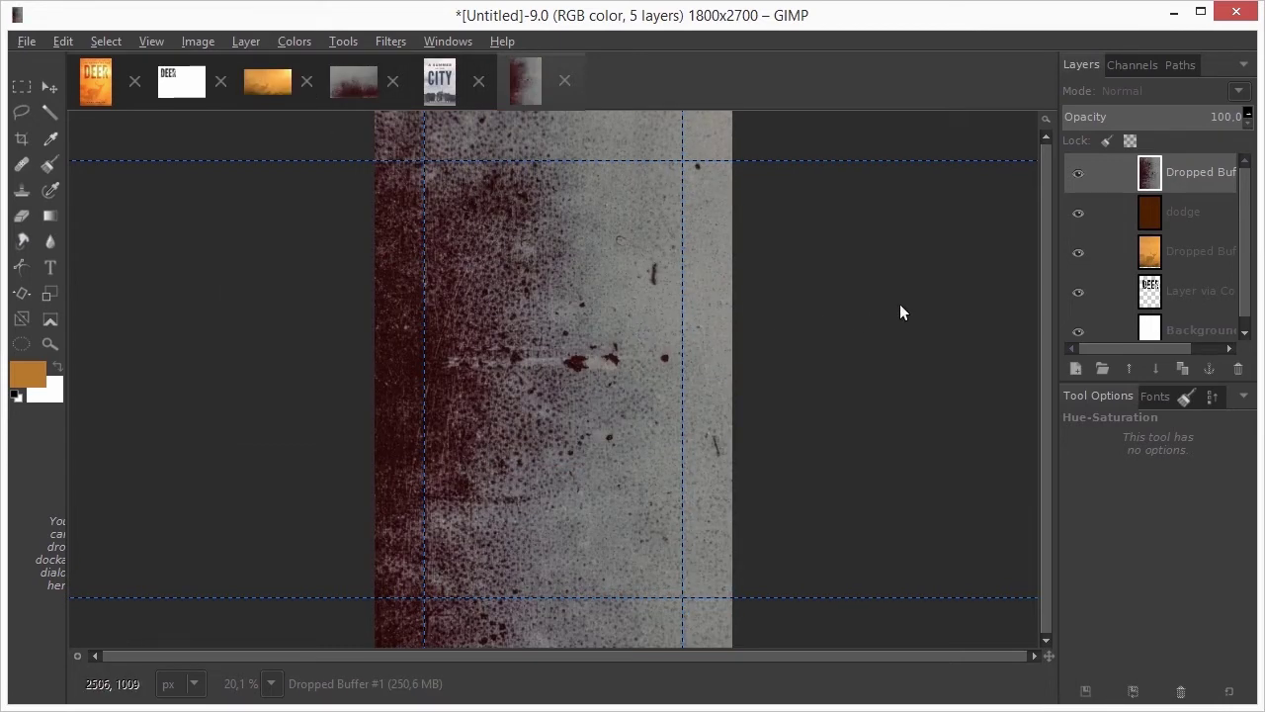
# Put the texture below dodge in Overlay at about 77 opacity, and raise the DEER layer to the top
pyautogui.moveTo(1150, 175)
pyautogui.mouseDown()
pyautogui.moveTo(1169, 238)
pyautogui.moveTo(1162, 231)
pyautogui.mouseUp()
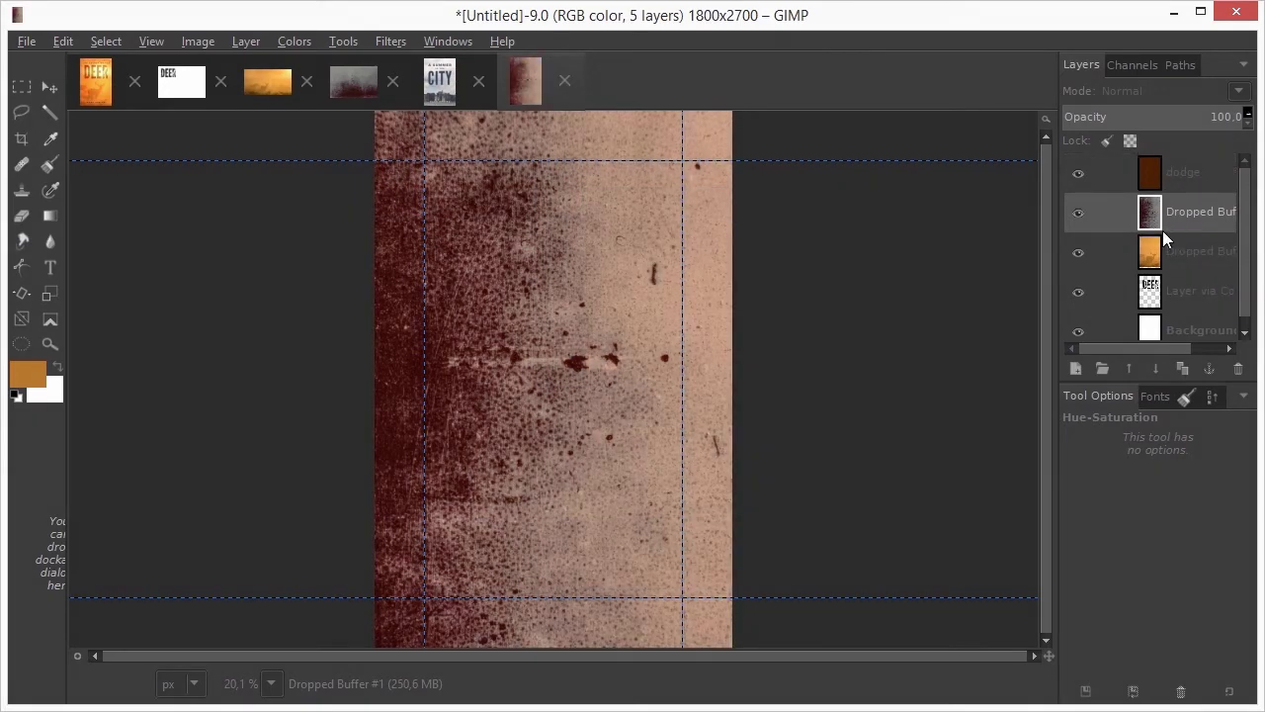
pyautogui.click(1159, 96)
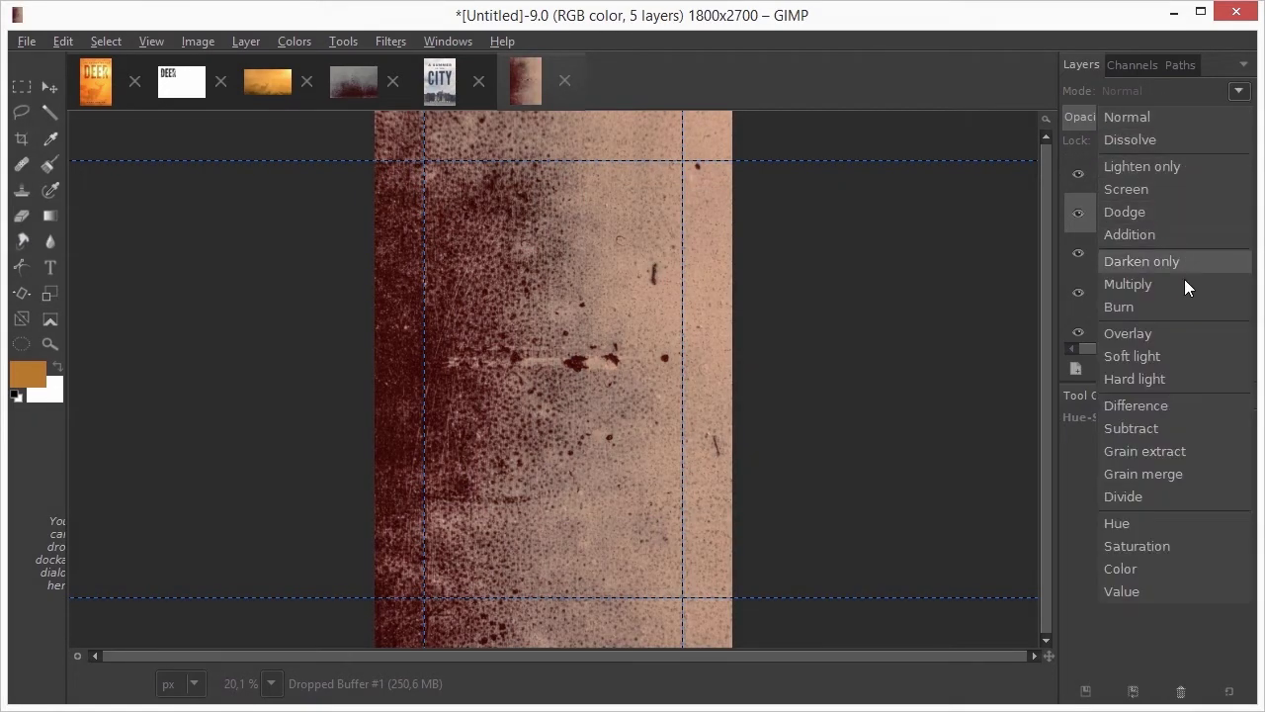
pyautogui.click(1175, 336)
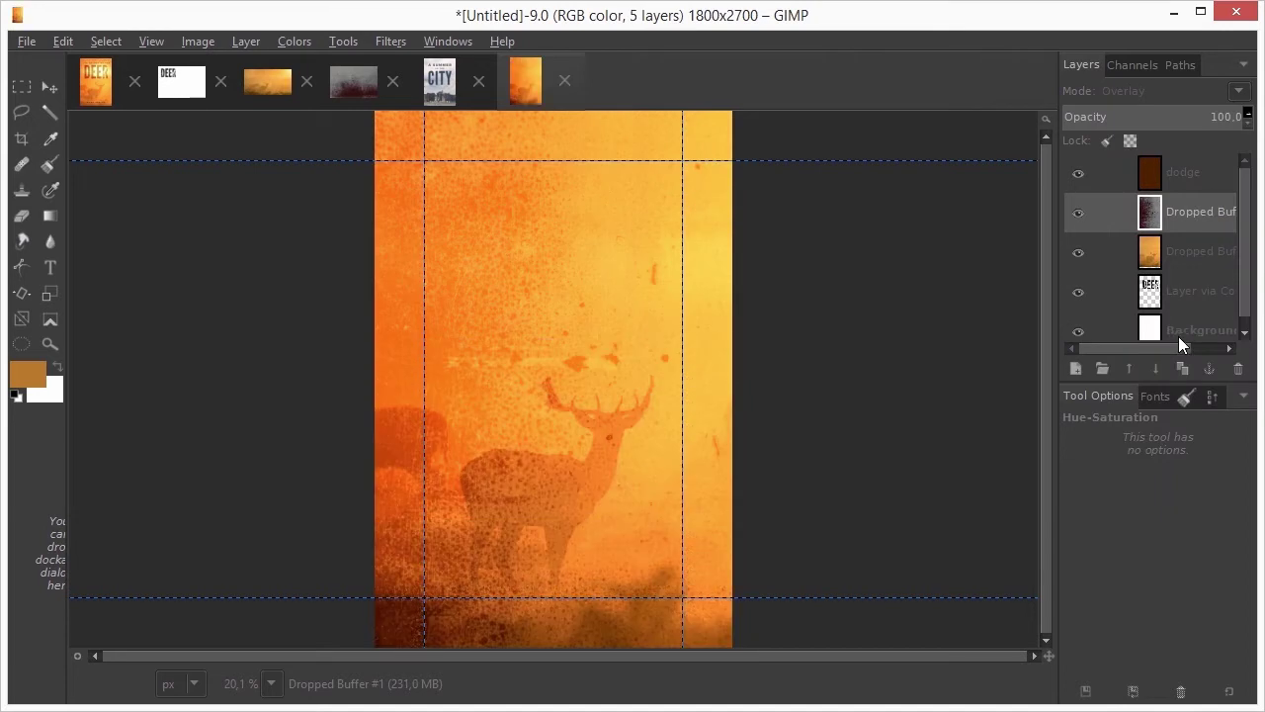
pyautogui.moveTo(1214, 116); pyautogui.dragTo(1196, 118)
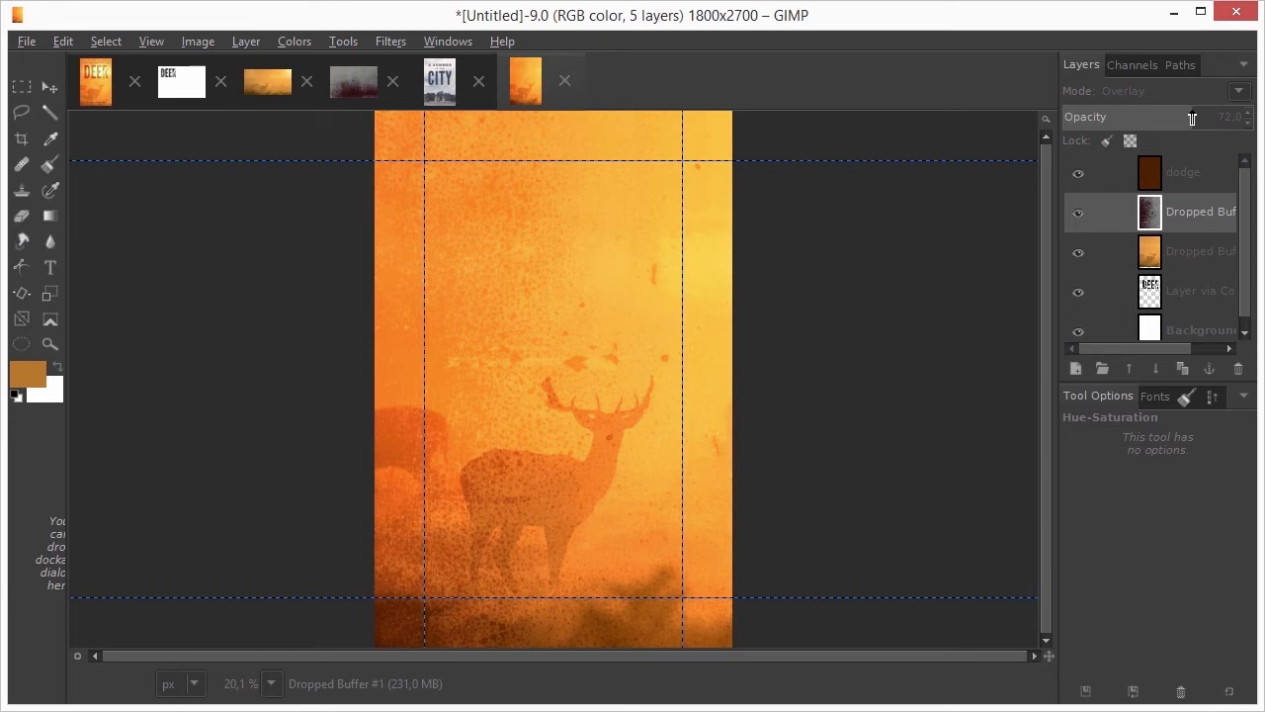
pyautogui.click(1158, 288)
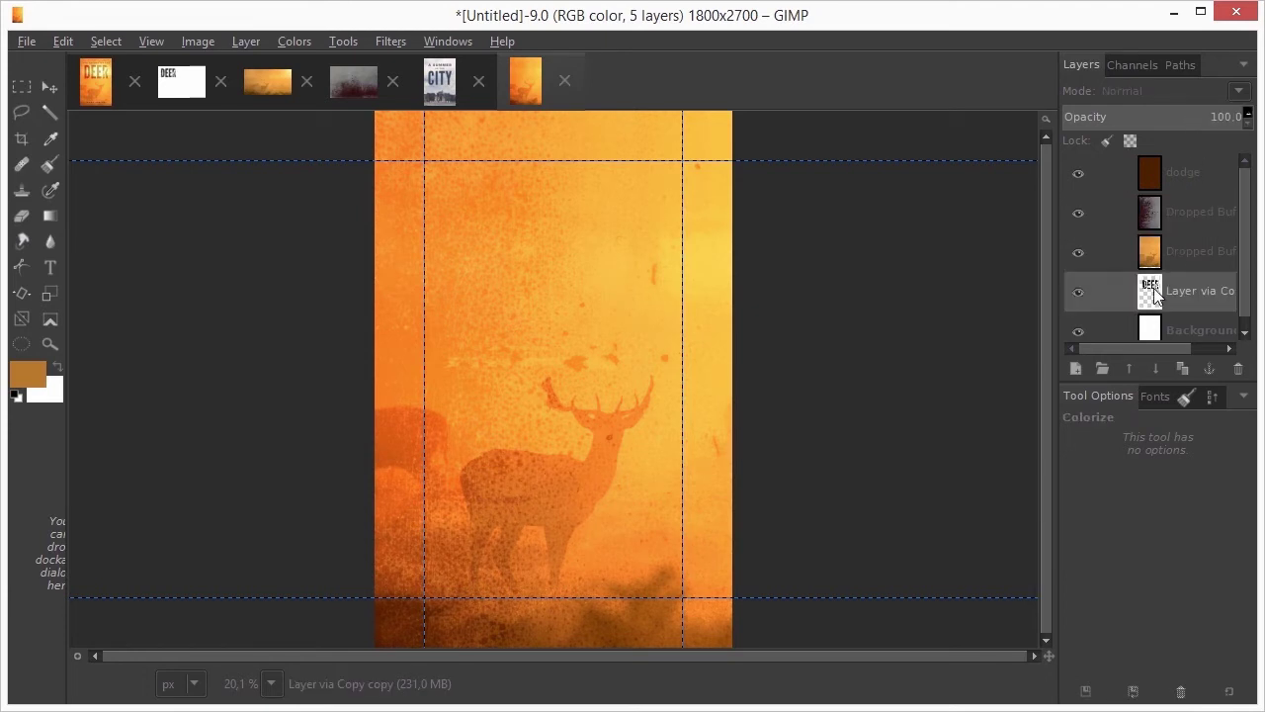
pyautogui.keyDown('shift'); pyautogui.click(1129, 367); pyautogui.keyUp('shift')
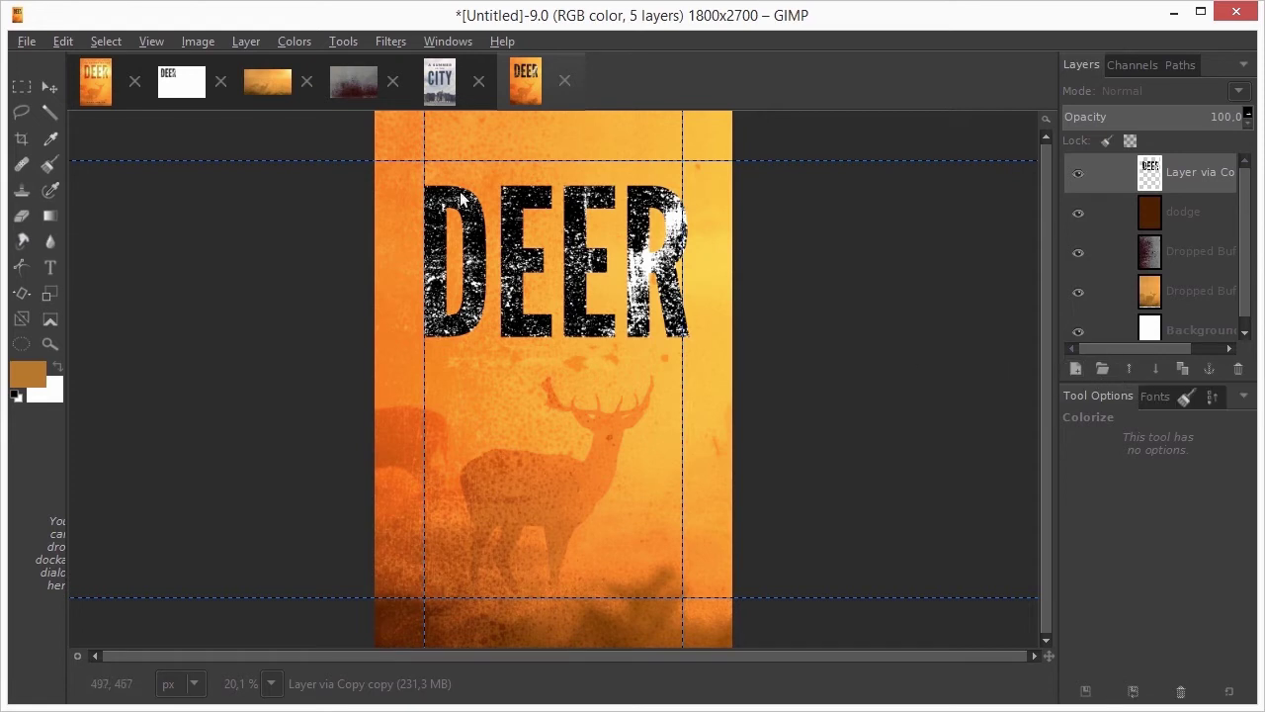
# Colorize the DEER title brown (hue 27, saturation 50, lightness 31) and set it to Multiply
pyautogui.click(304, 40)
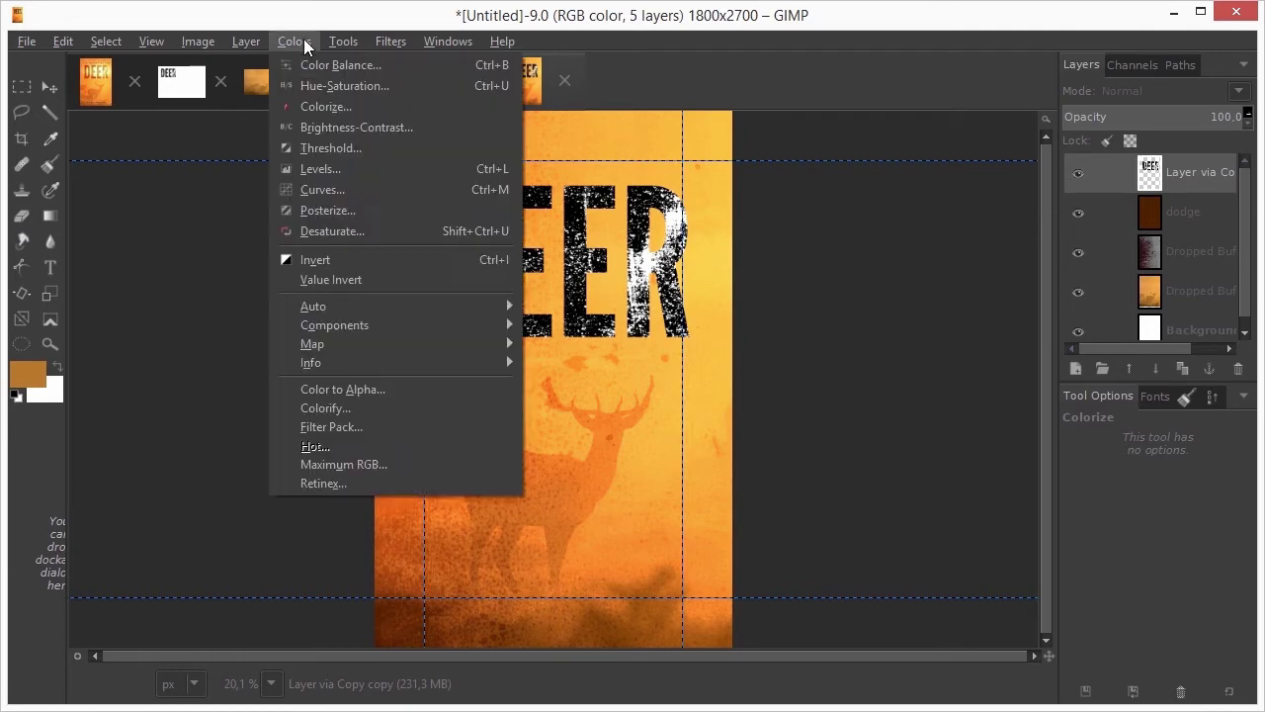
pyautogui.click(363, 105)
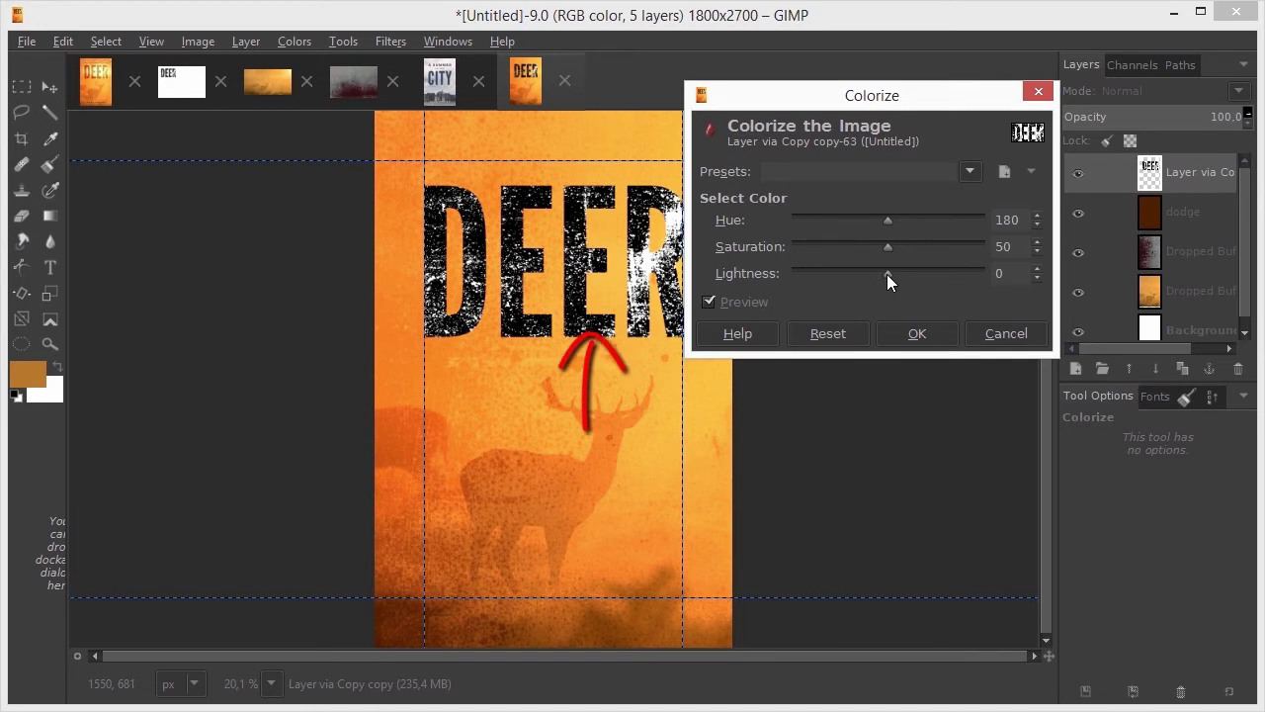
pyautogui.moveTo(886, 273); pyautogui.dragTo(915, 275)
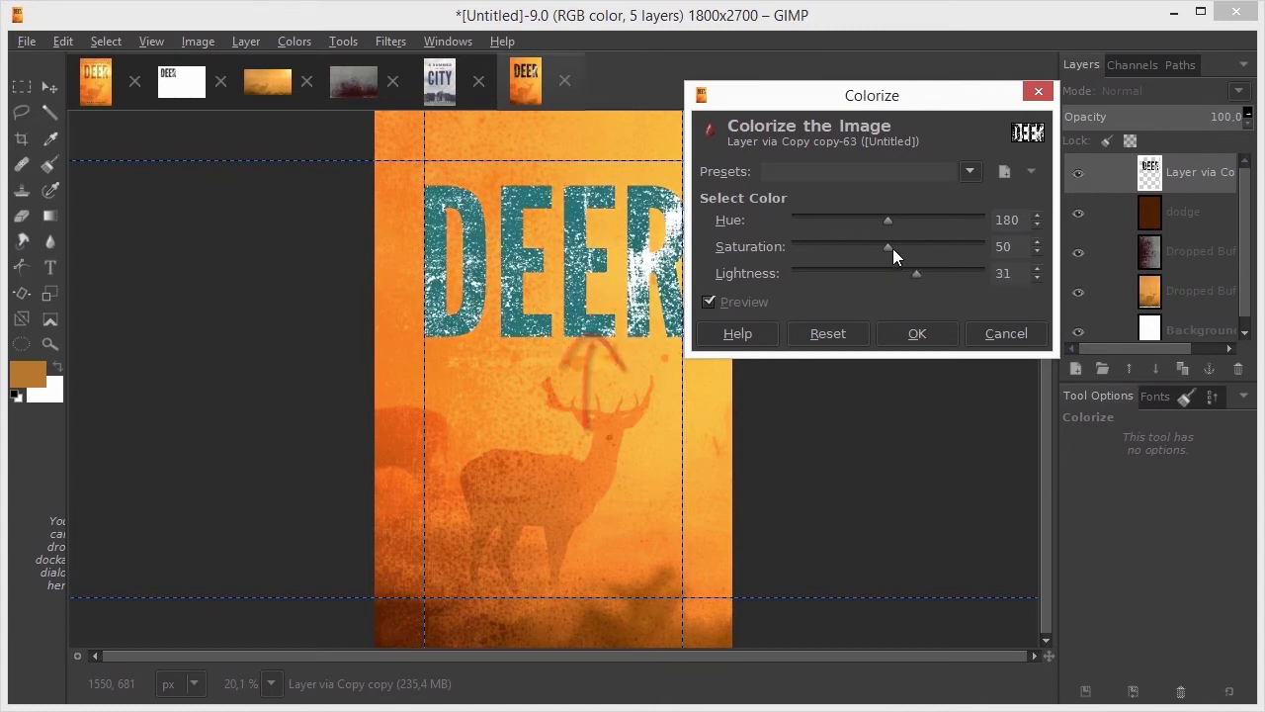
pyautogui.moveTo(885, 221); pyautogui.dragTo(808, 220)
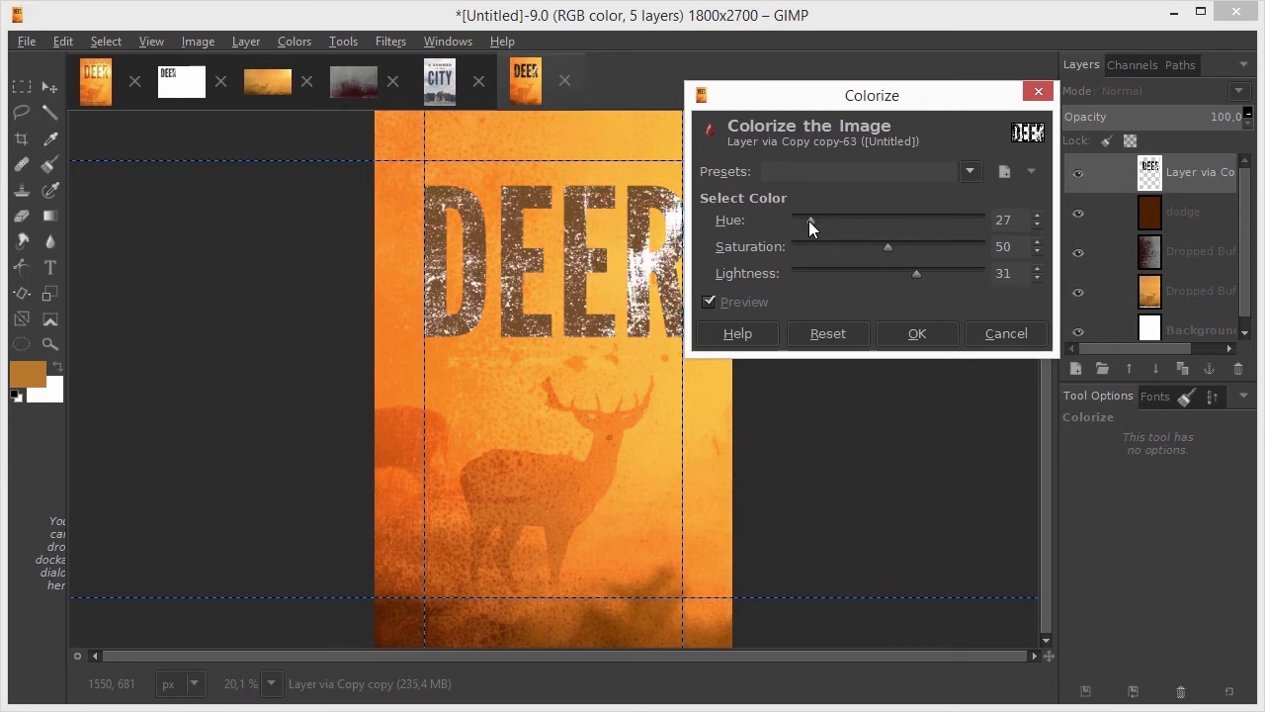
pyautogui.click(916, 336)
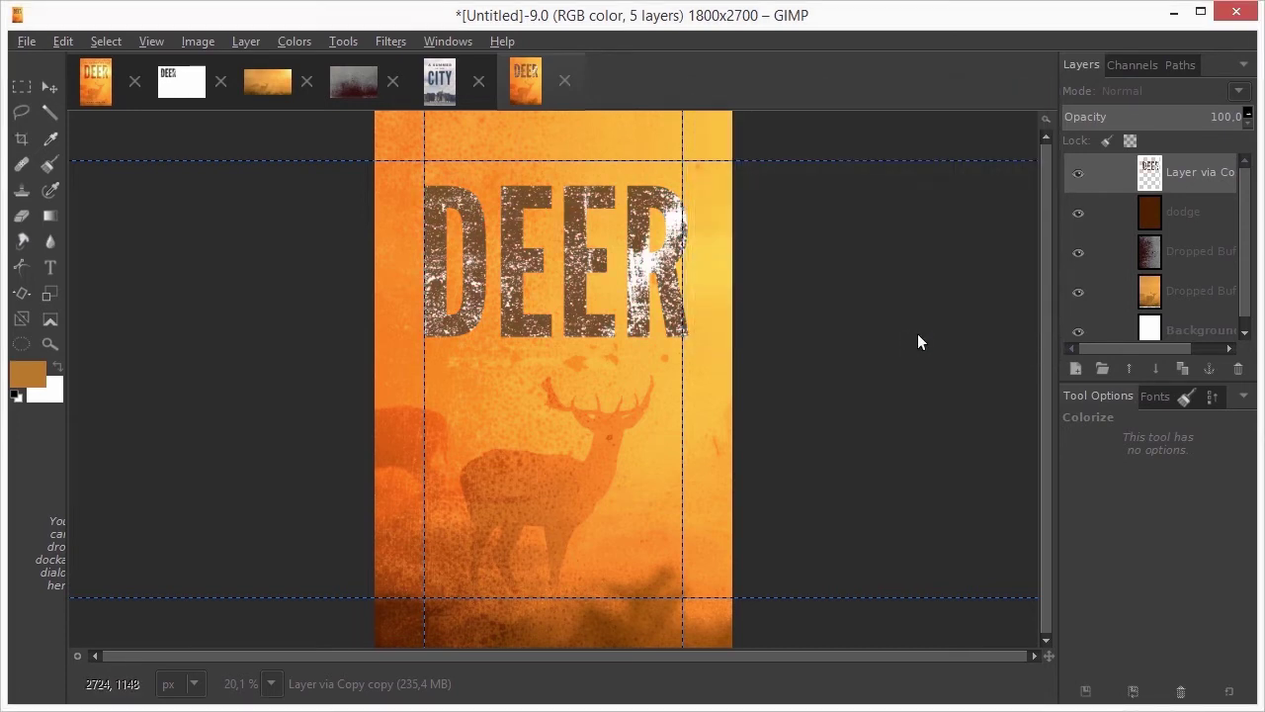
pyautogui.click(1150, 91)
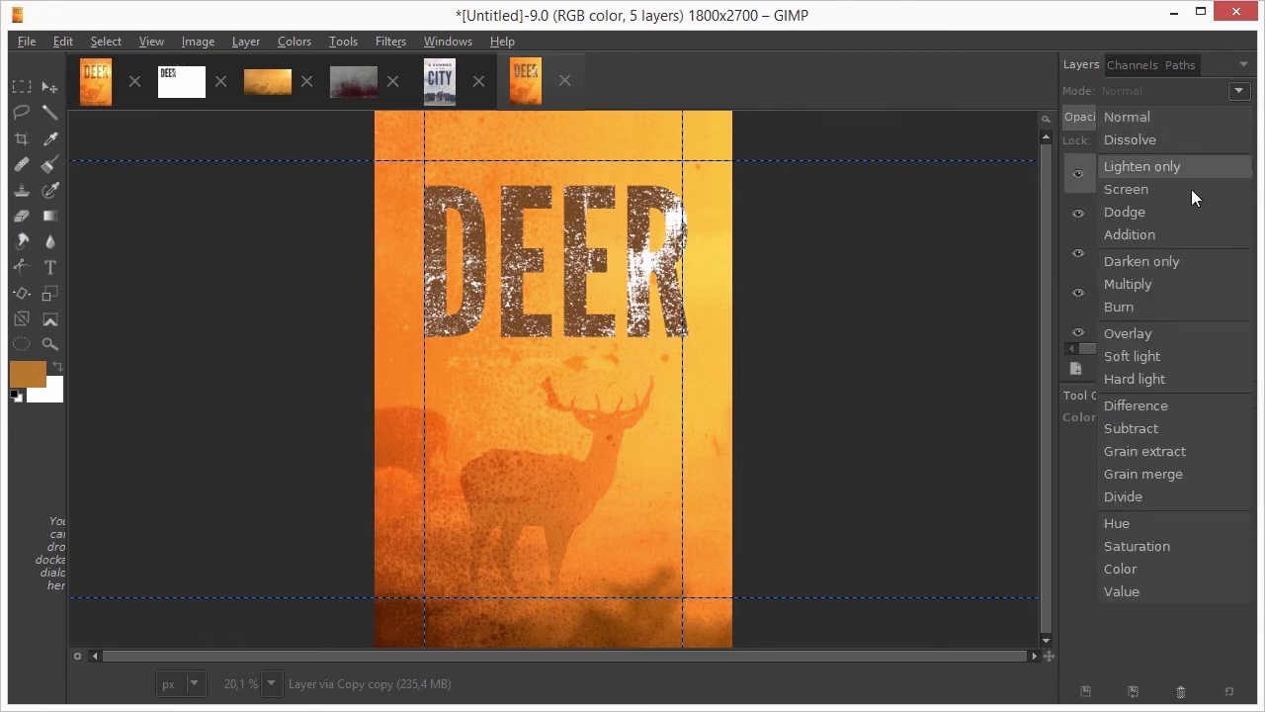
pyautogui.click(1192, 284)
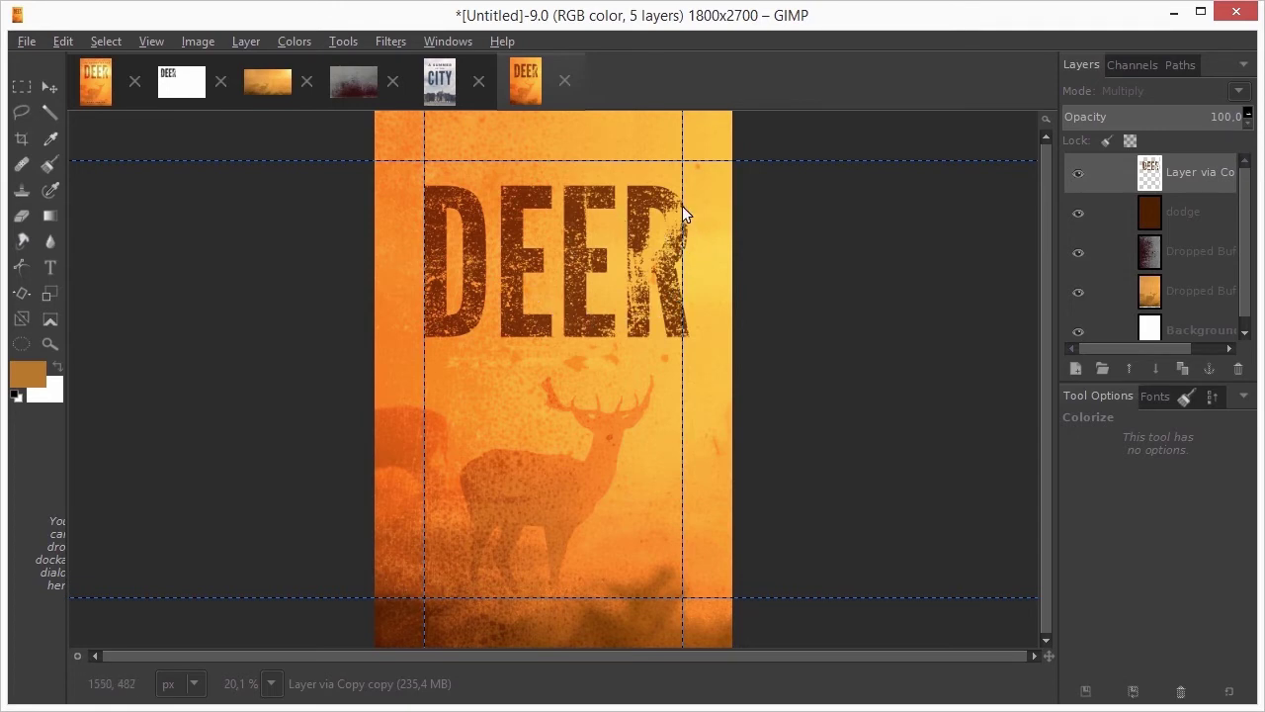
# Add a black-filled 'sun' layer in Screen mode above the metal texture
pyautogui.click(1149, 255)
pyautogui.keyDown('shift'); pyautogui.click(1072, 366); pyautogui.keyUp('shift')
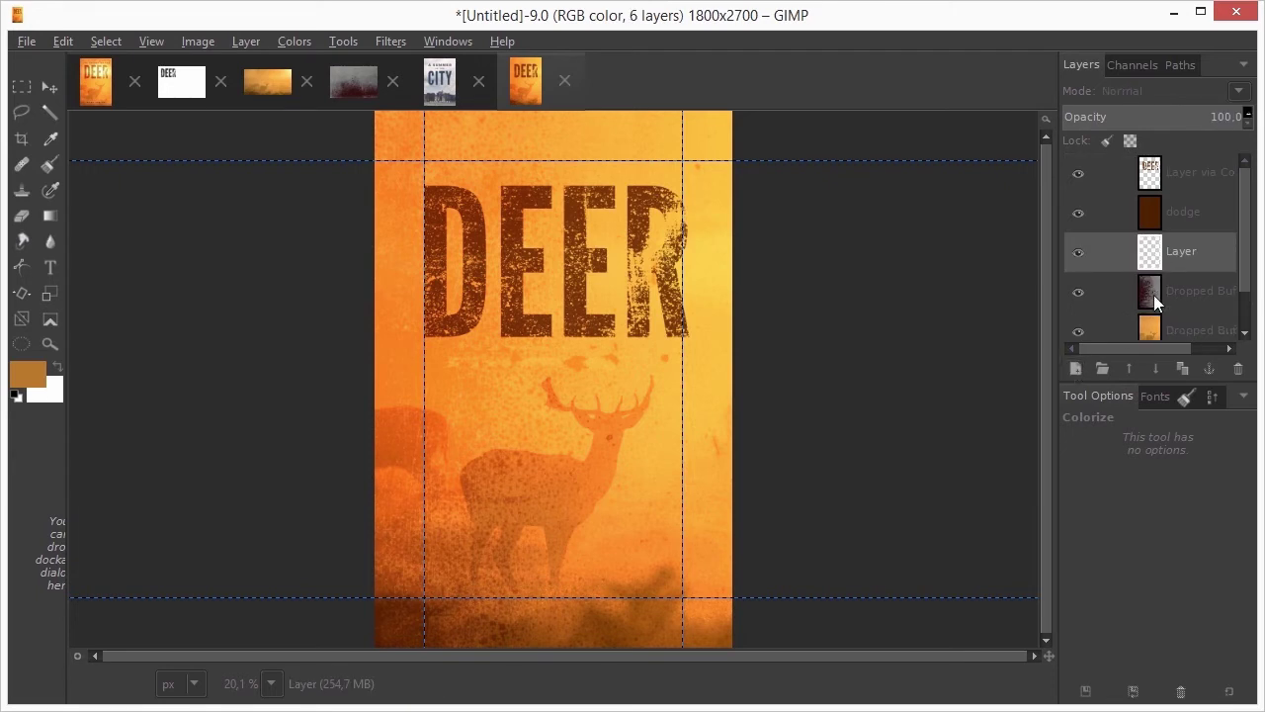
pyautogui.doubleClick(1180, 252)
pyautogui.write('sun')
pyautogui.press('Return')
pyautogui.click(1169, 90)
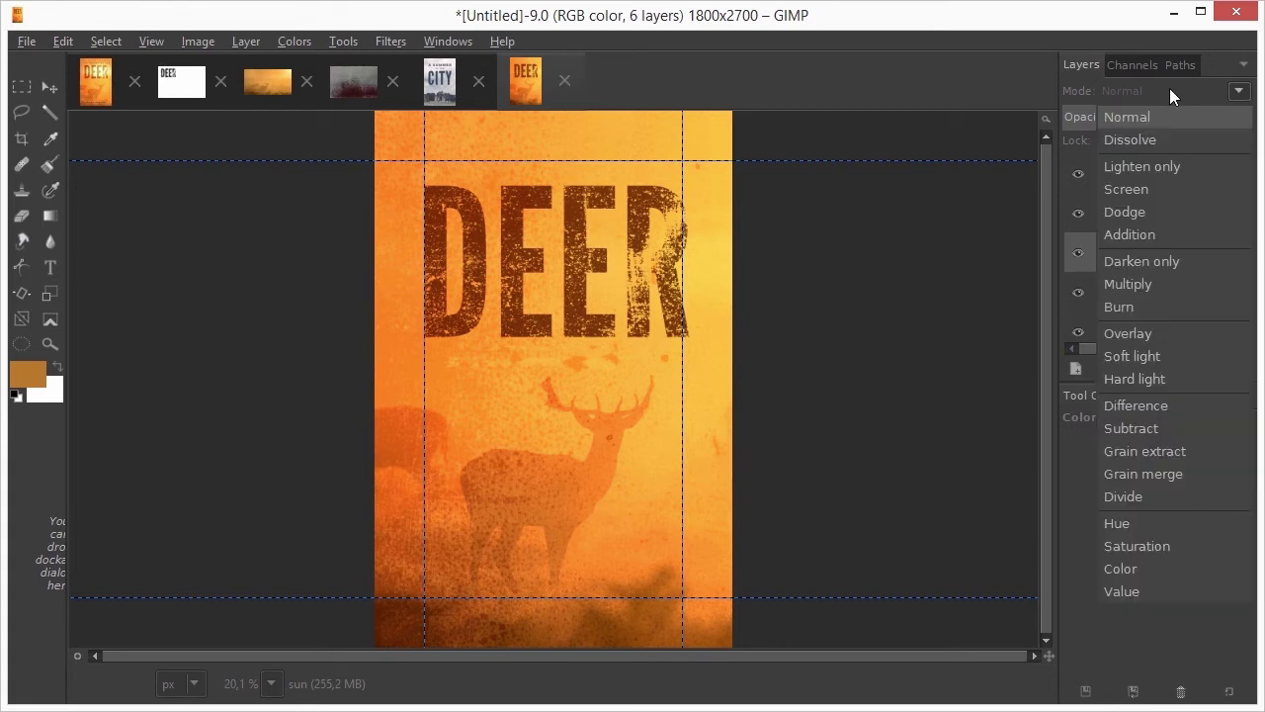
pyautogui.click(1161, 186)
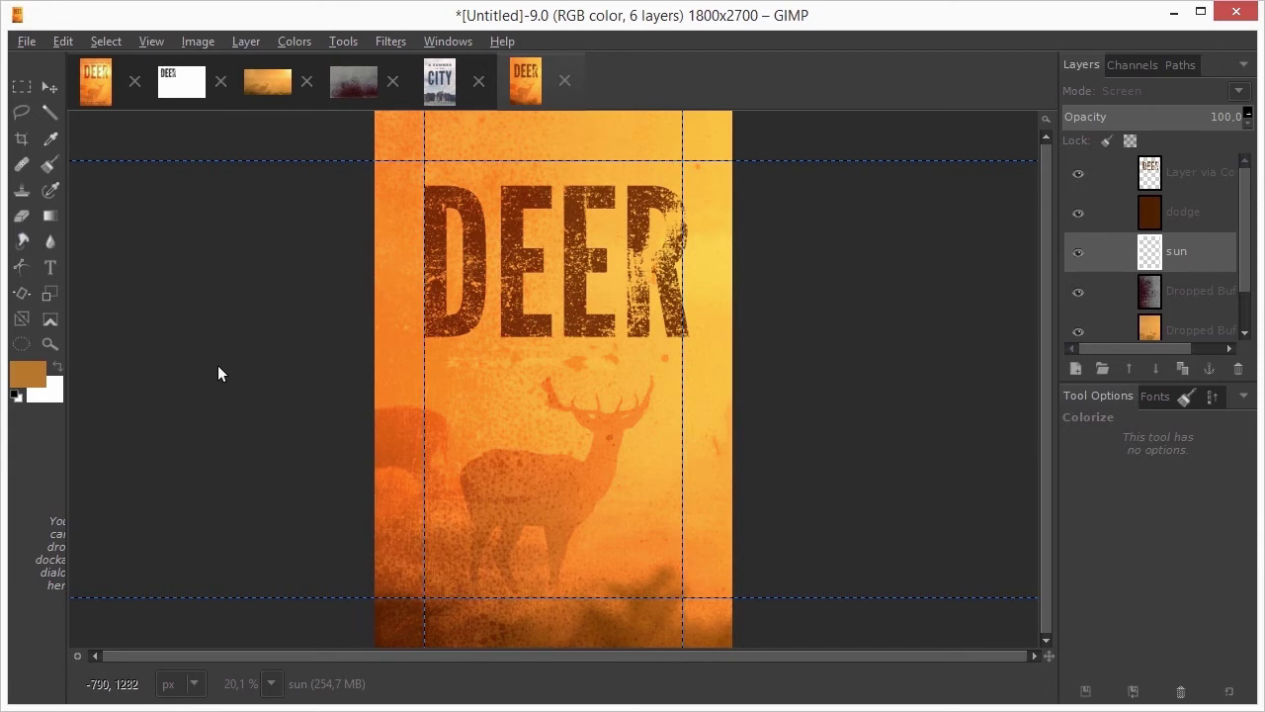
pyautogui.press('d')
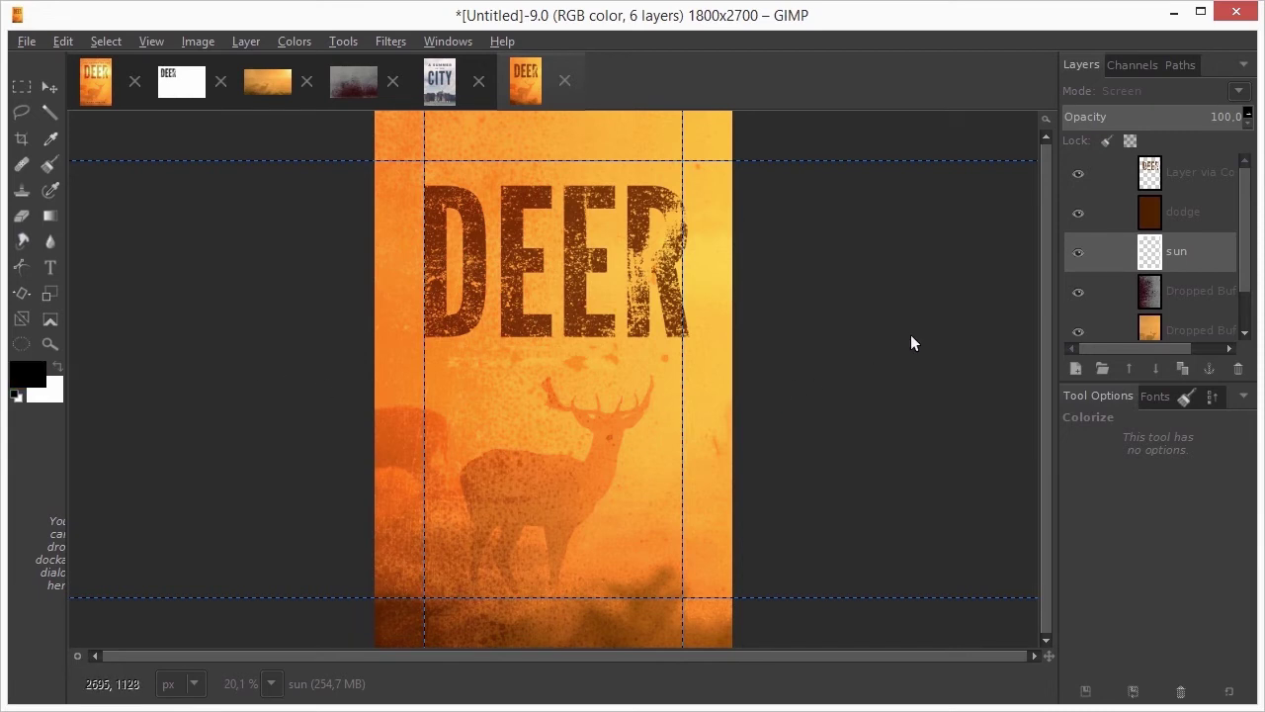
pyautogui.hotkey('ctrl', ',')
# Paint a white glow over the middle of DEER with a ~1212 brush at 49.4 opacity
pyautogui.press('p')
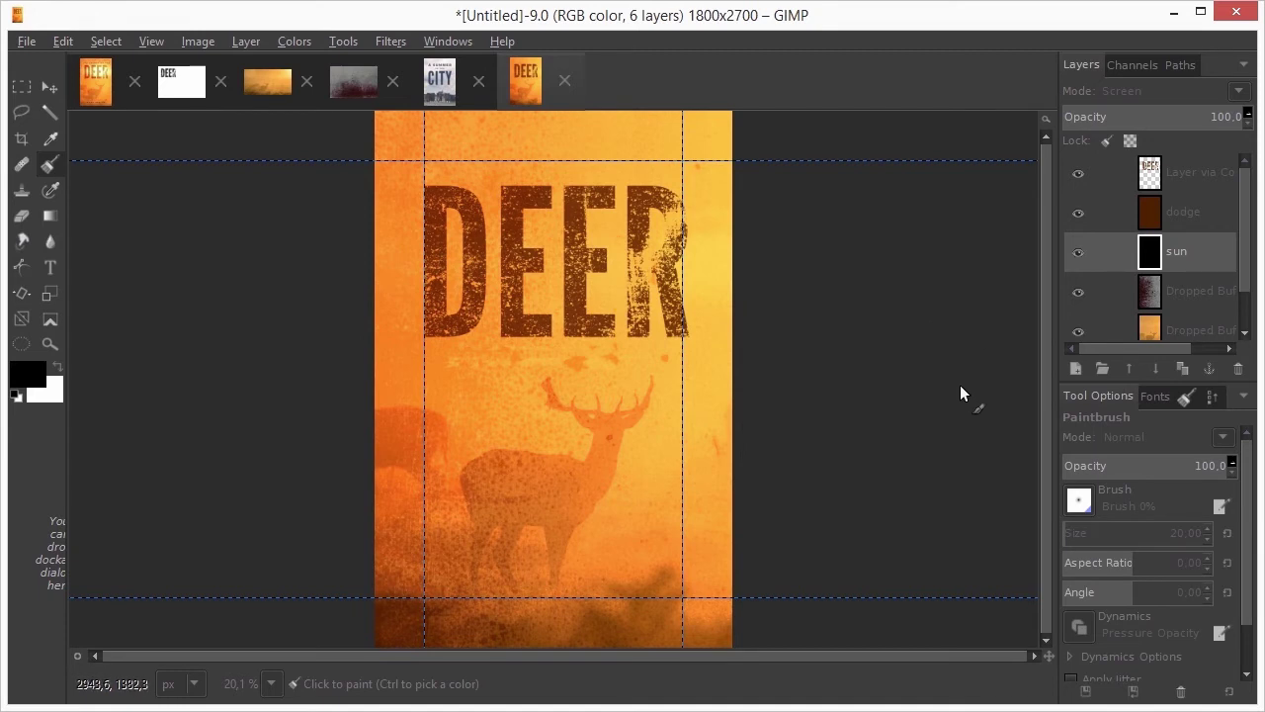
pyautogui.press('x')
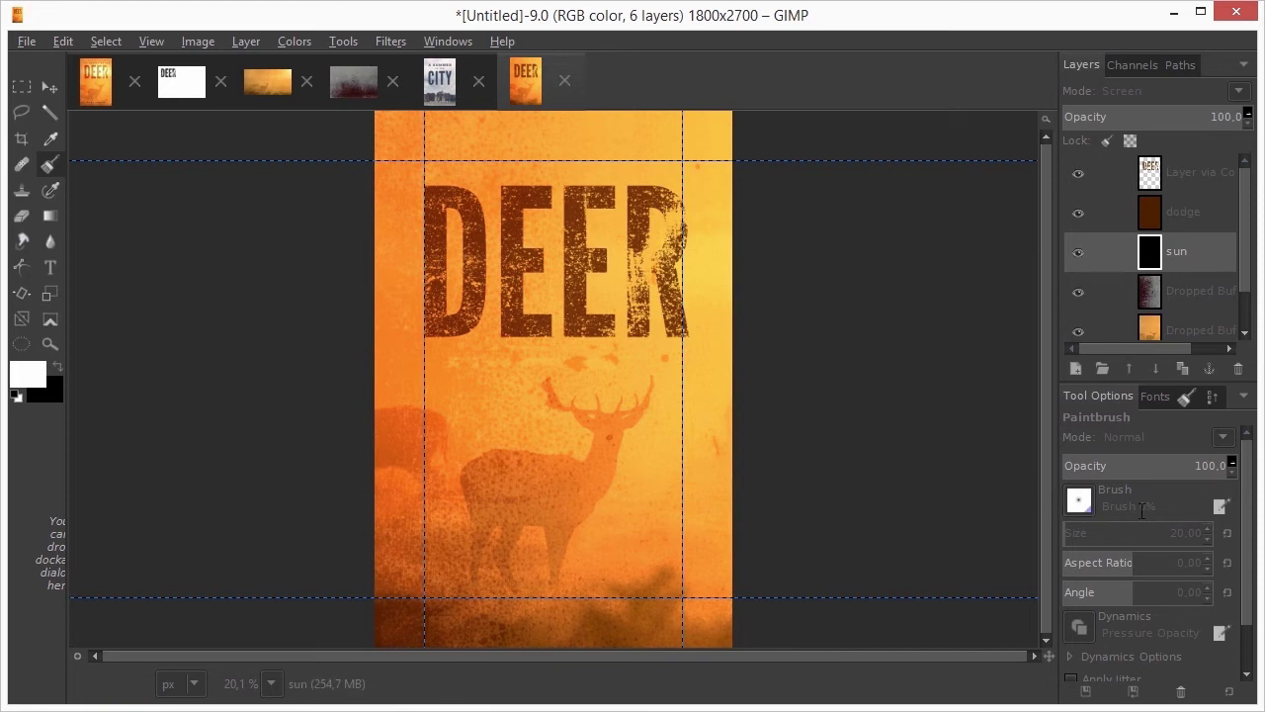
pyautogui.moveTo(1160, 507); pyautogui.dragTo(1098, 506)
pyautogui.moveTo(1164, 532); pyautogui.dragTo(1231, 529)
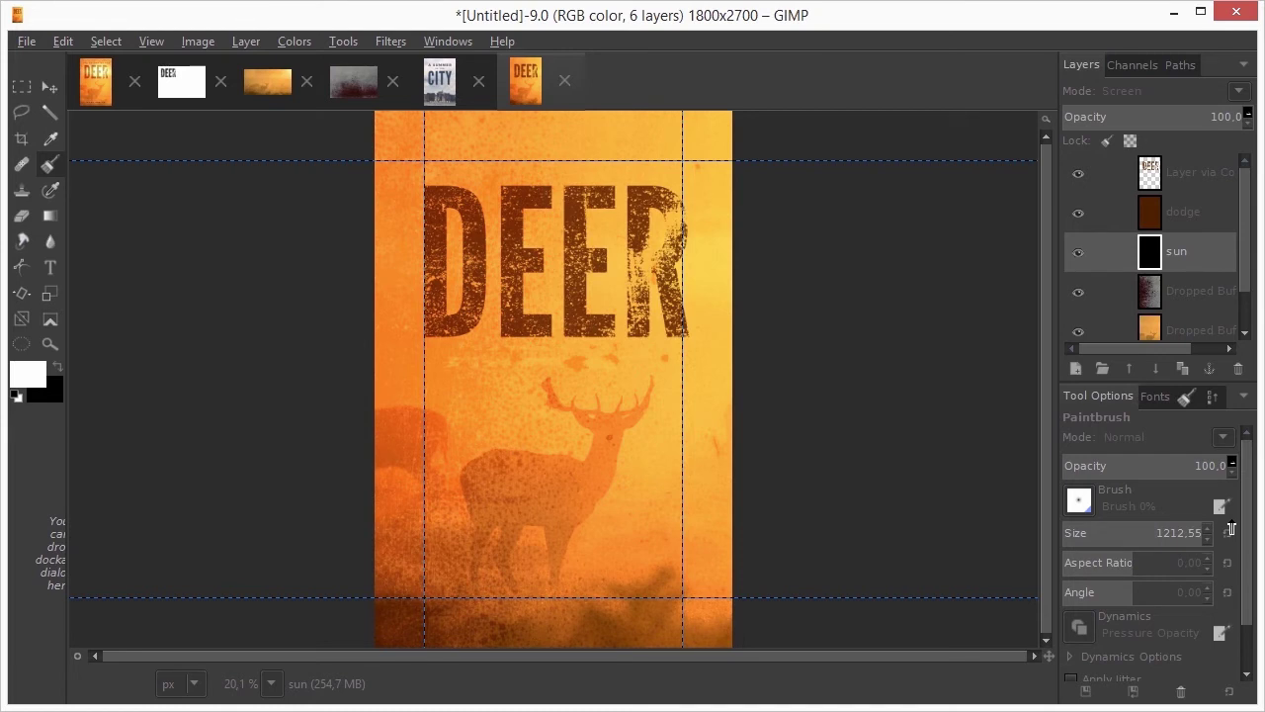
pyautogui.click(1143, 462)
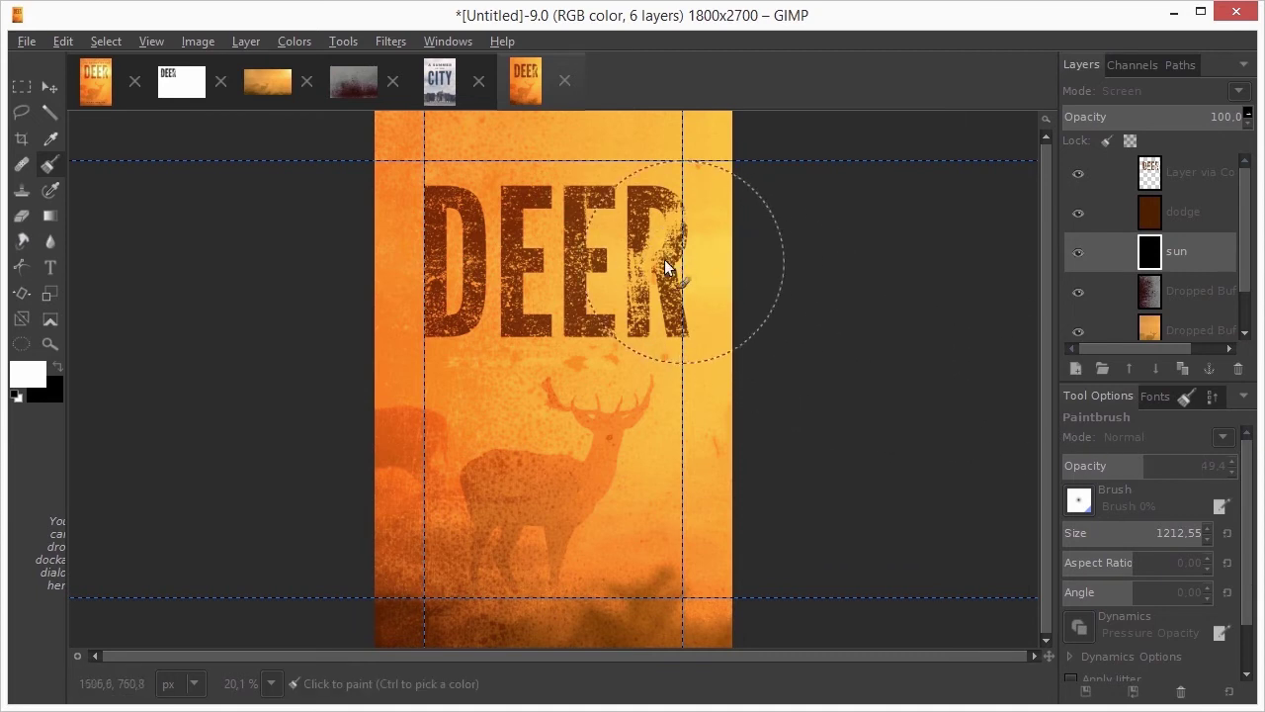
pyautogui.moveTo(660, 265)
pyautogui.mouseDown()
pyautogui.moveTo(570, 274)
pyautogui.moveTo(578, 289)
pyautogui.moveTo(619, 297)
pyautogui.moveTo(650, 281)
pyautogui.moveTo(724, 315)
pyautogui.moveTo(802, 318)
pyautogui.mouseUp()
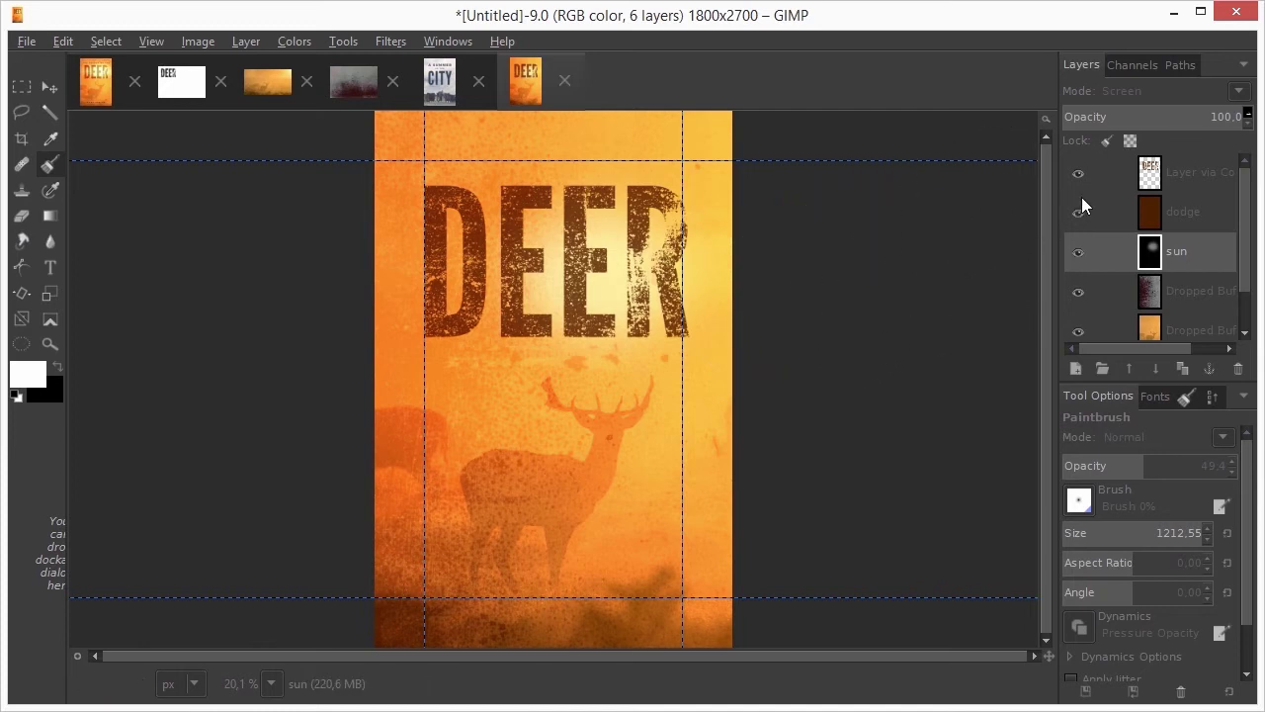
# Set the top DEER title layer to Burn mode
pyautogui.click(1149, 173)
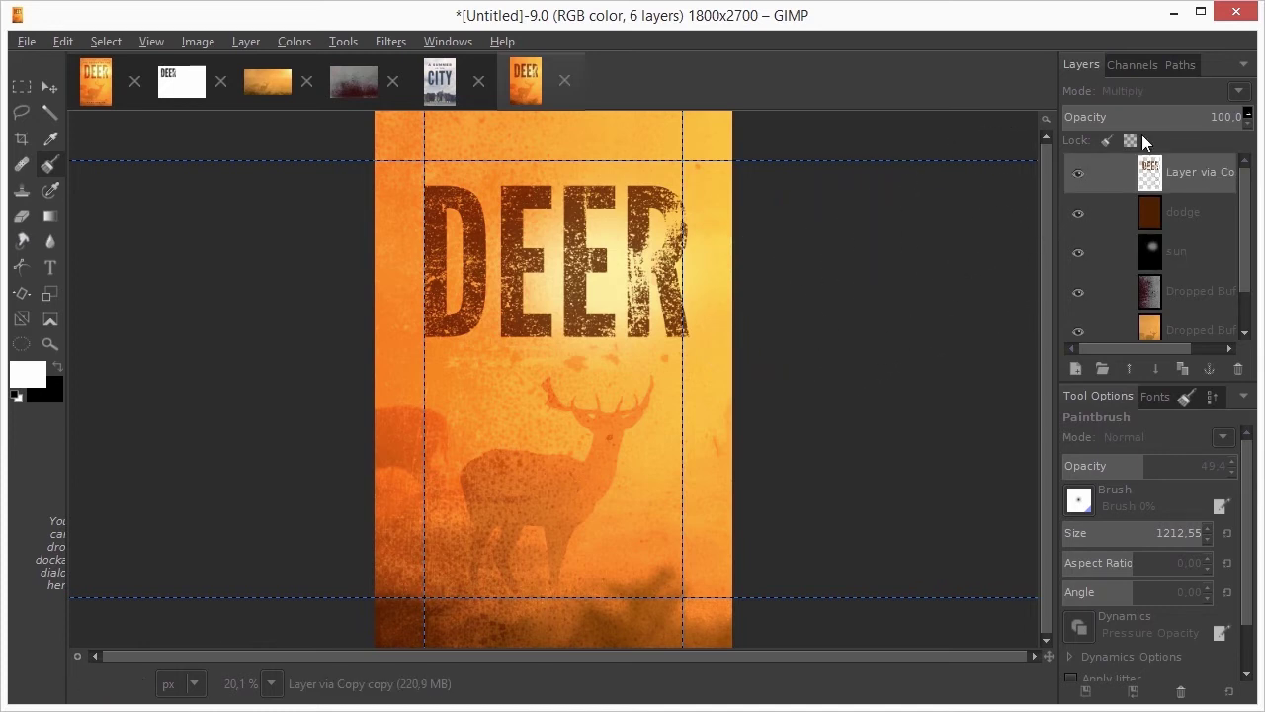
pyautogui.click(1166, 92)
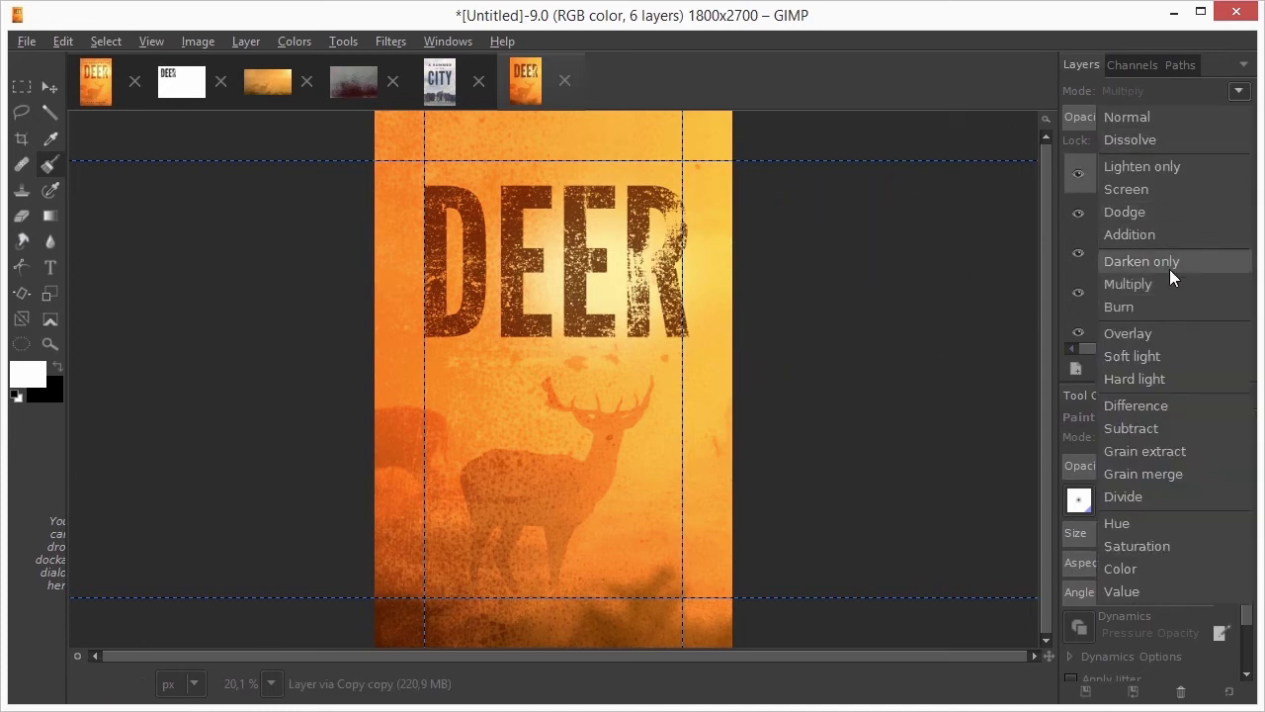
pyautogui.click(1174, 307)
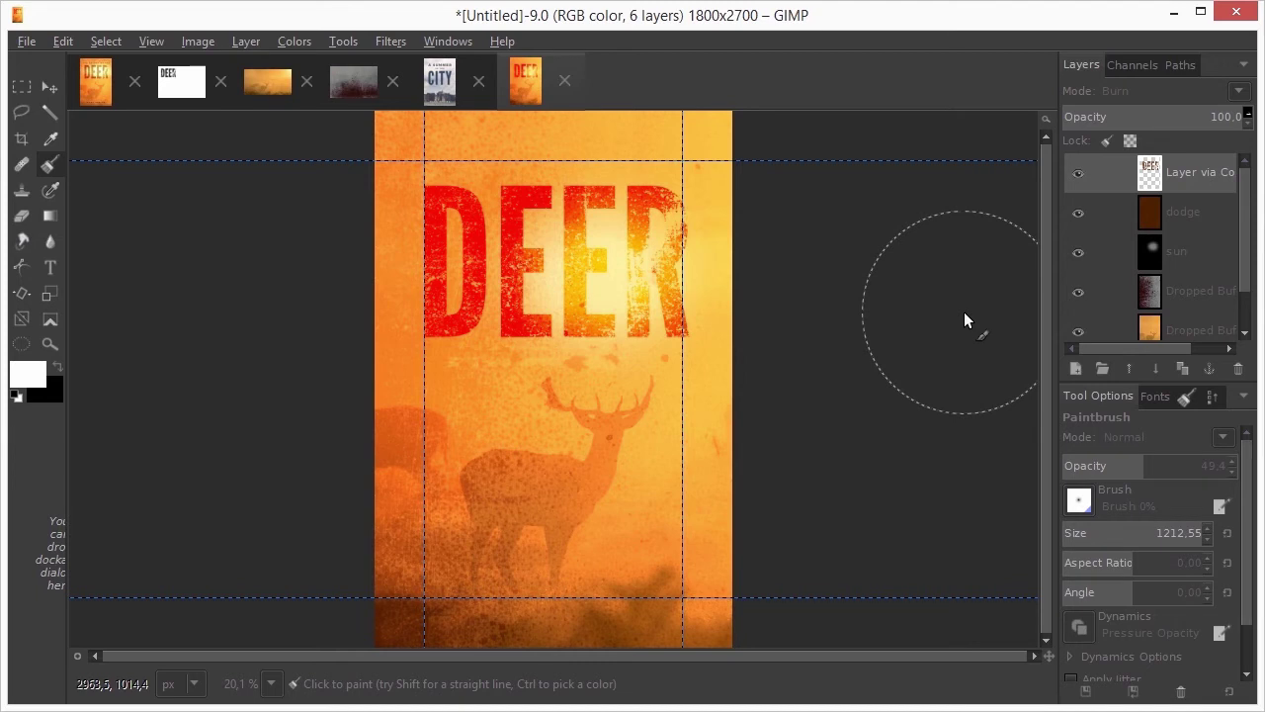
# Duplicate the DEER layer, set the copy to Multiply at 49, and the original to 57.6 opacity
pyautogui.click(1183, 368)
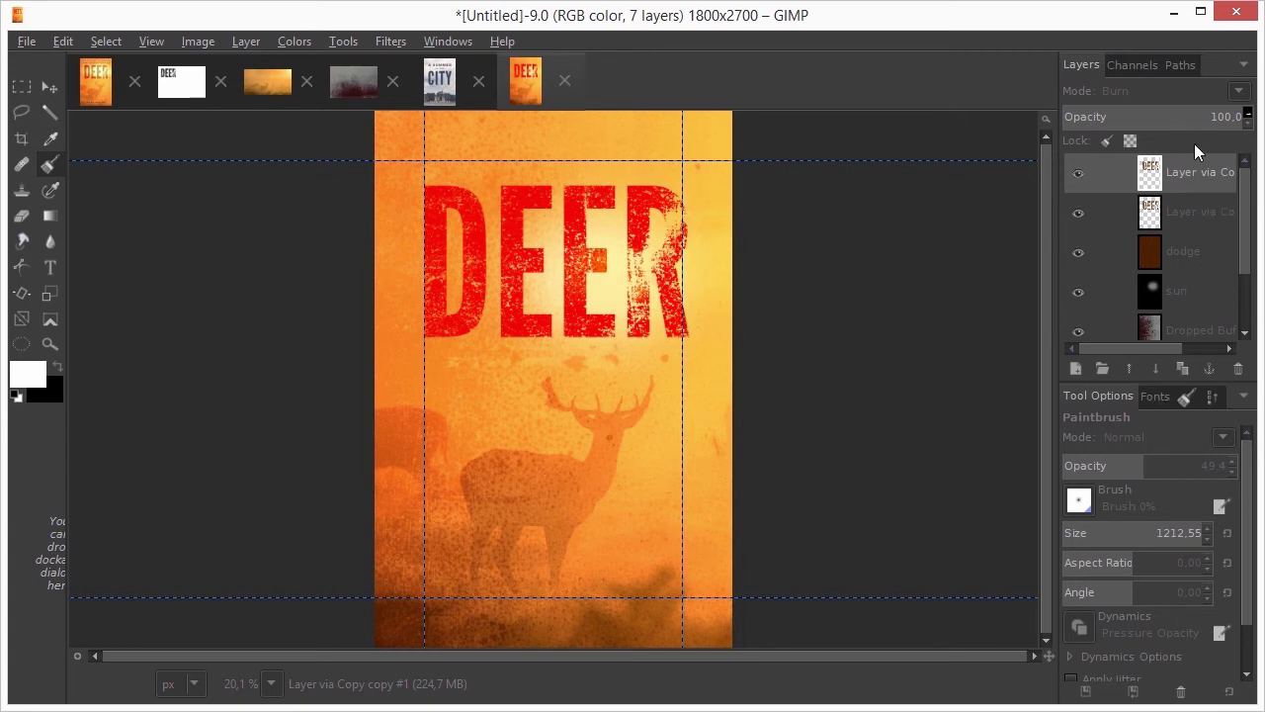
pyautogui.click(1172, 90)
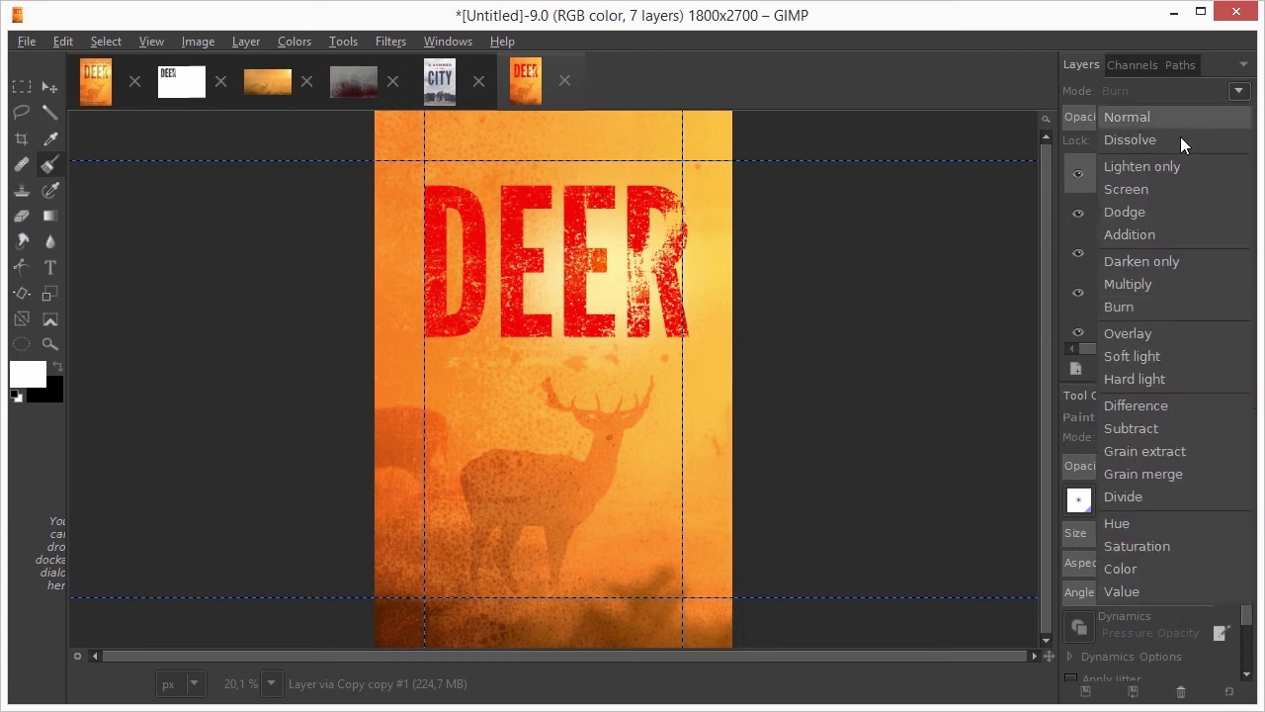
pyautogui.click(1183, 280)
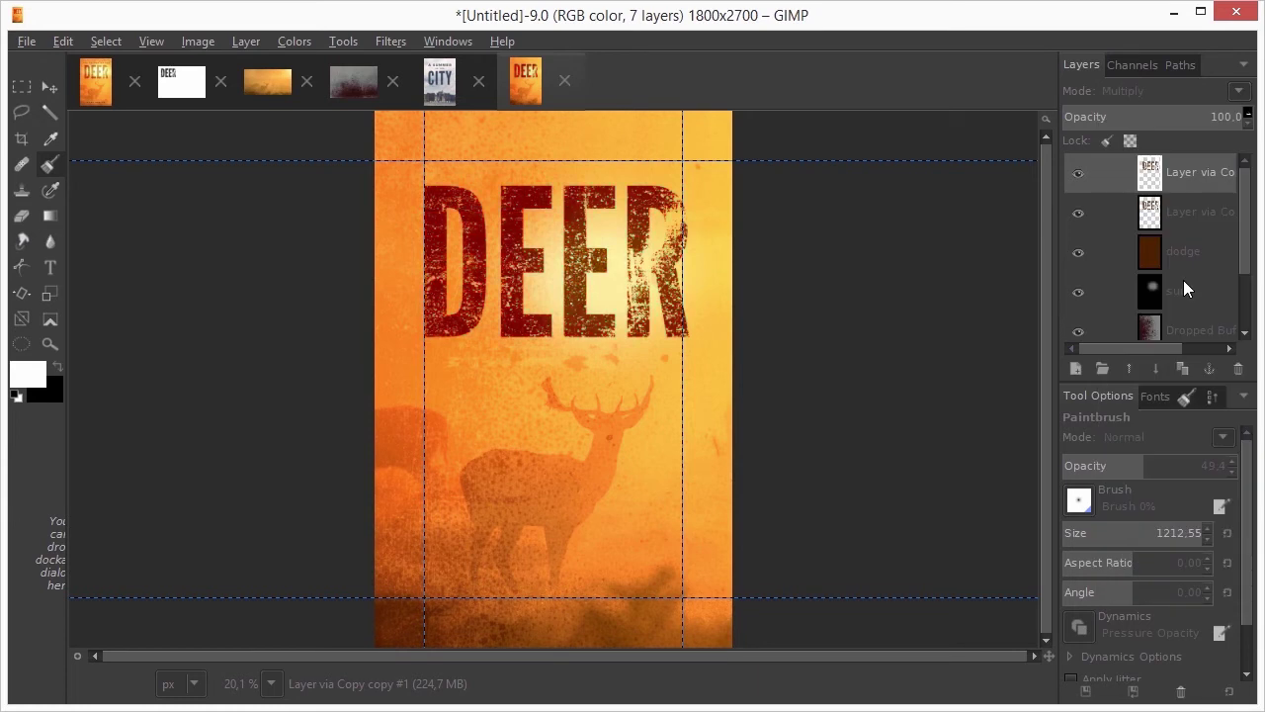
pyautogui.click(1153, 115)
pyautogui.click(1190, 209)
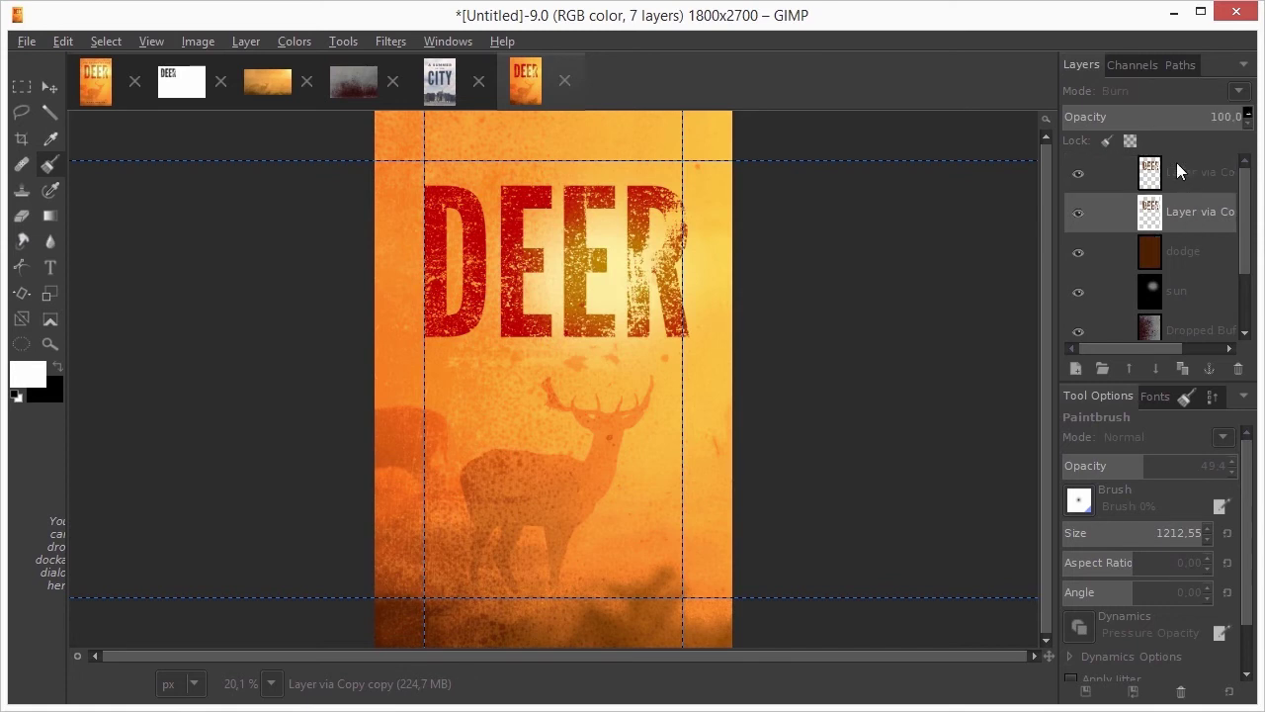
pyautogui.click(1148, 118)
pyautogui.moveTo(1148, 119); pyautogui.dragTo(1167, 120)
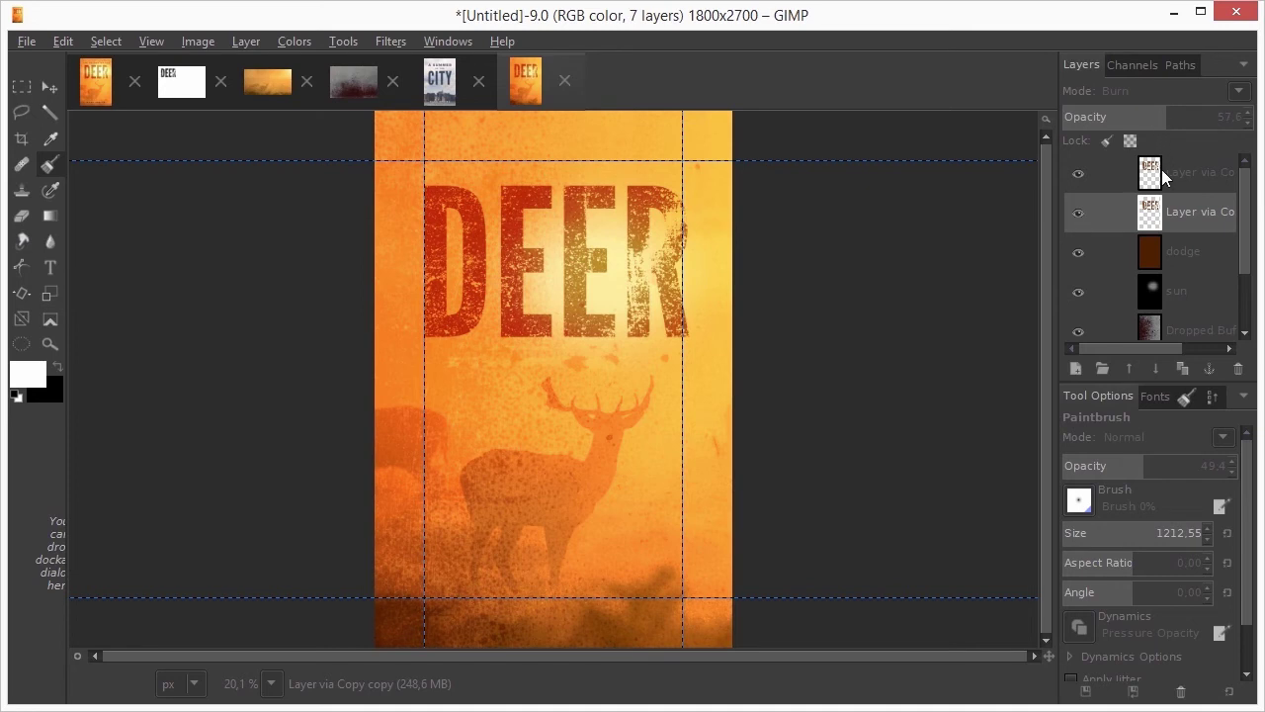
# Clear the sun layer to black and repaint a white glow across DEER, undoing the last stroke
pyautogui.click(1148, 301)
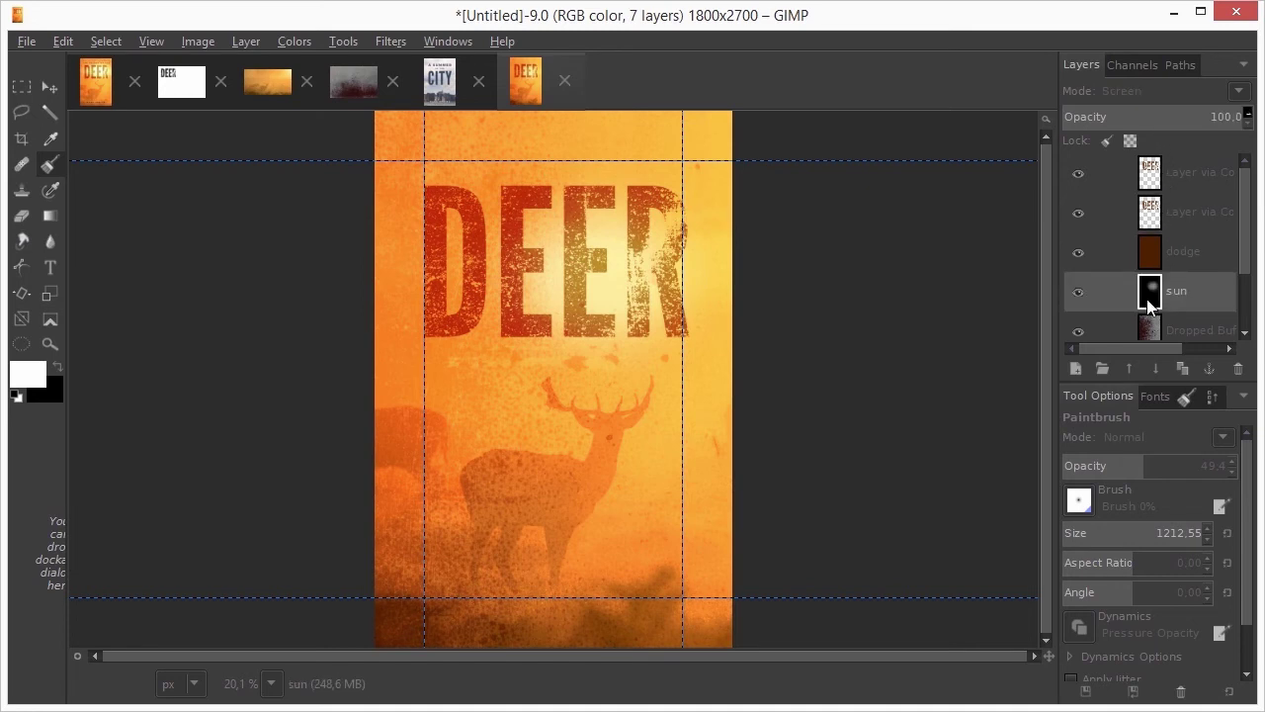
pyautogui.press('Delete')
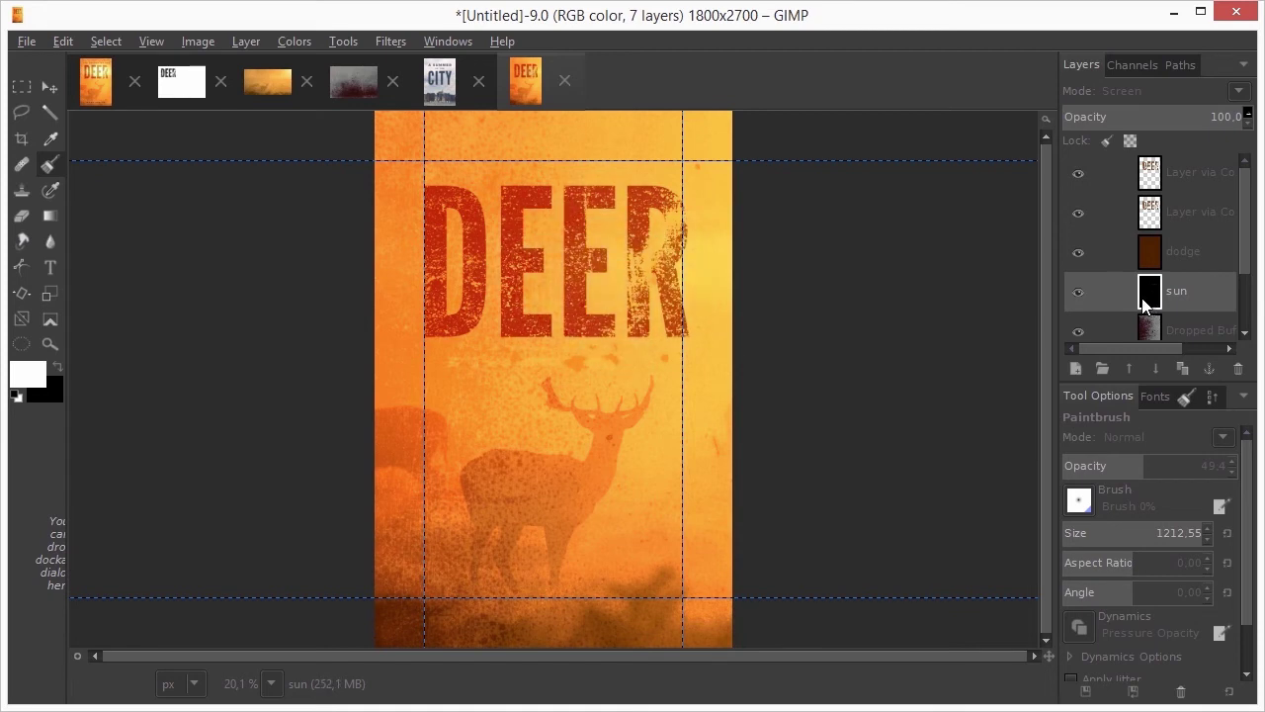
pyautogui.click(612, 252)
pyautogui.click(607, 257)
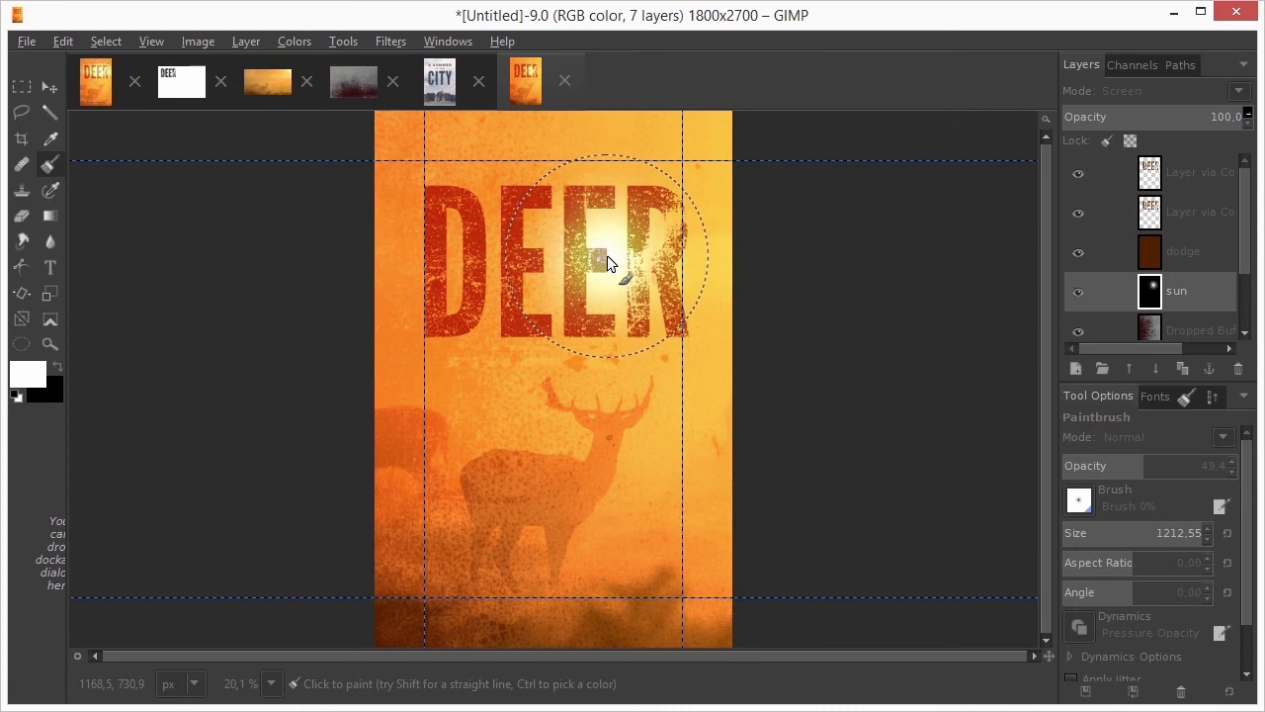
pyautogui.moveTo(607, 257)
pyautogui.mouseDown()
pyautogui.moveTo(454, 258)
pyautogui.moveTo(591, 227)
pyautogui.moveTo(655, 239)
pyautogui.moveTo(634, 272)
pyautogui.moveTo(557, 280)
pyautogui.moveTo(496, 267)
pyautogui.mouseUp()
pyautogui.hotkey('ctrl', 'z')
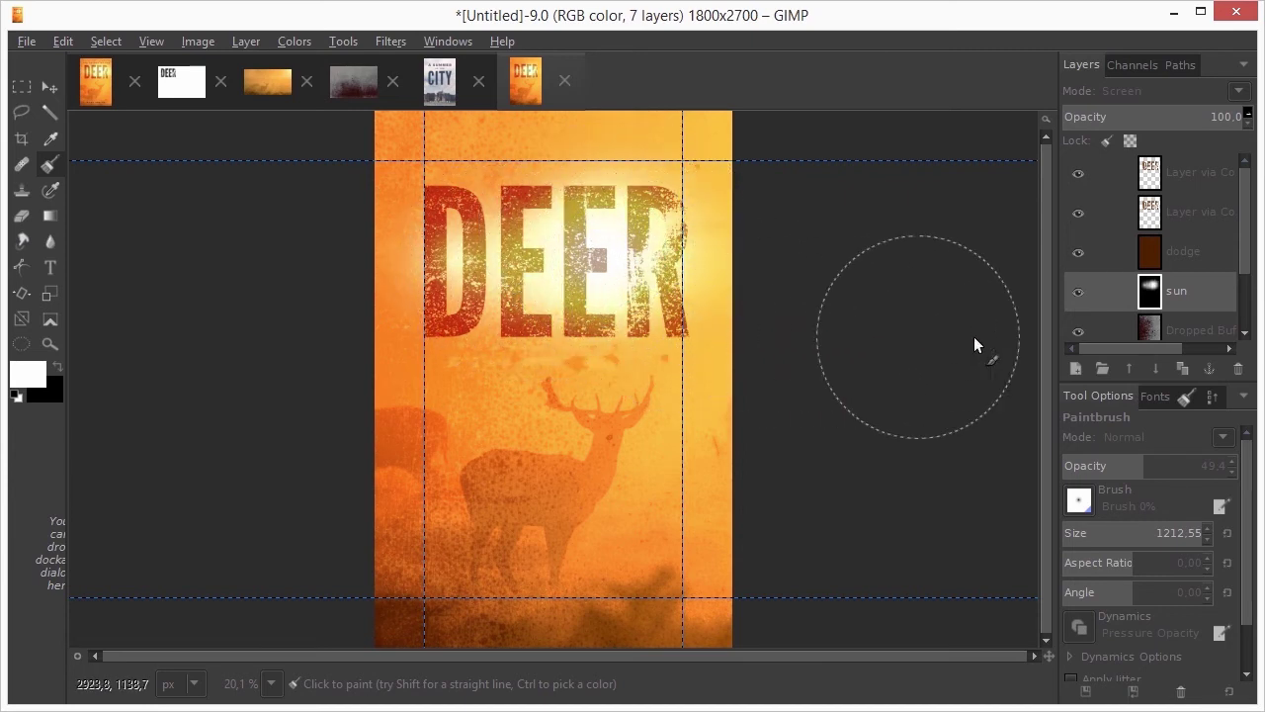
# Link the two DEER title layers and nudge the linked title into position
pyautogui.click(1107, 213)
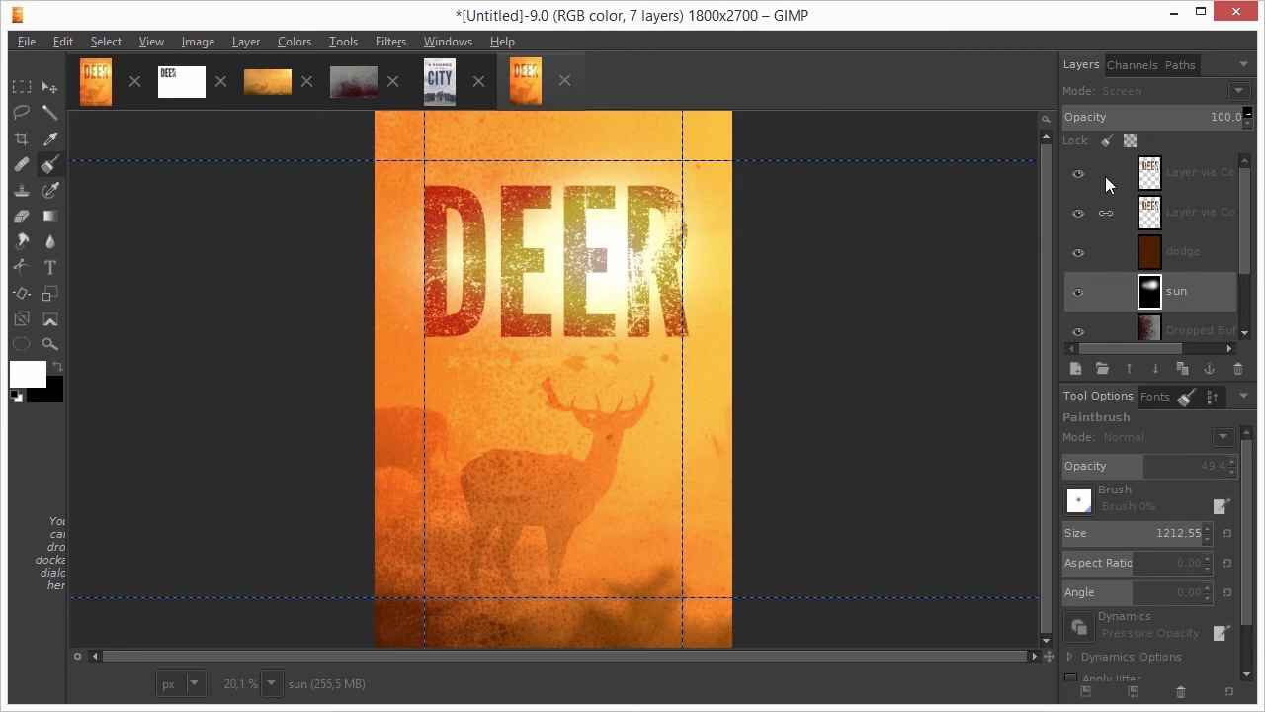
pyautogui.click(1106, 176)
pyautogui.click(1149, 178)
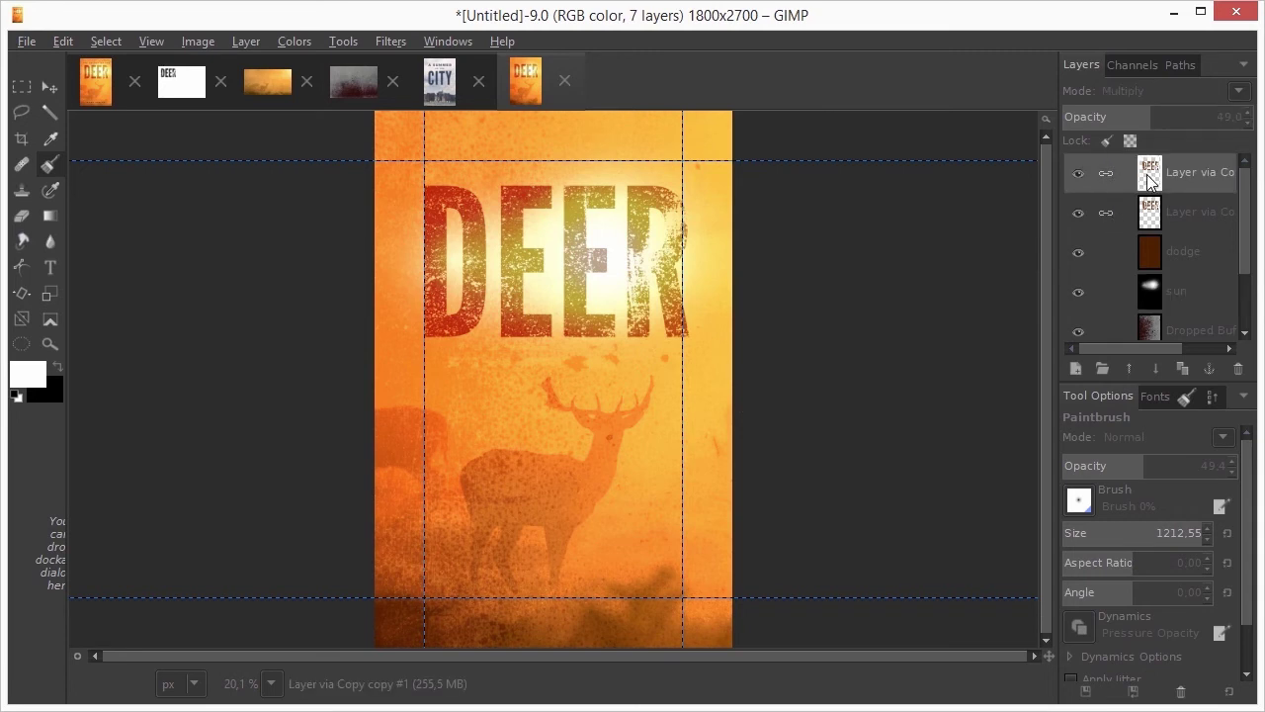
pyautogui.click(50, 87)
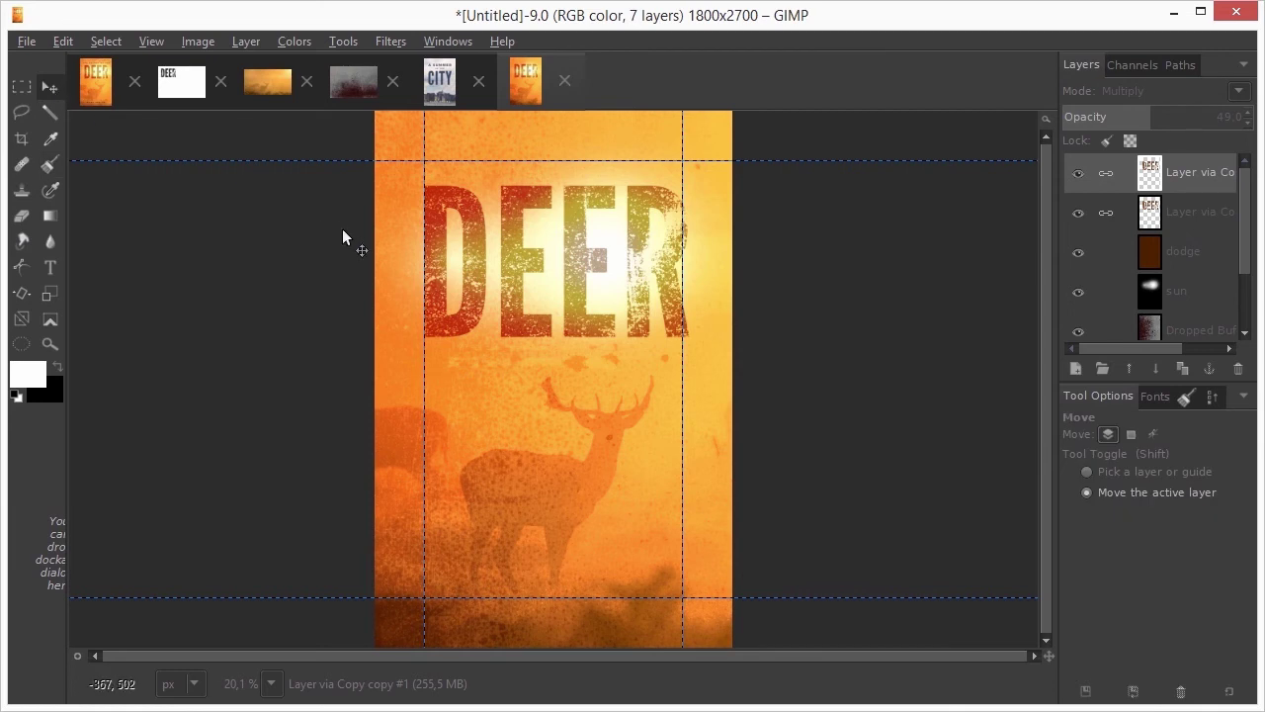
pyautogui.moveTo(466, 316); pyautogui.dragTo(463, 327)
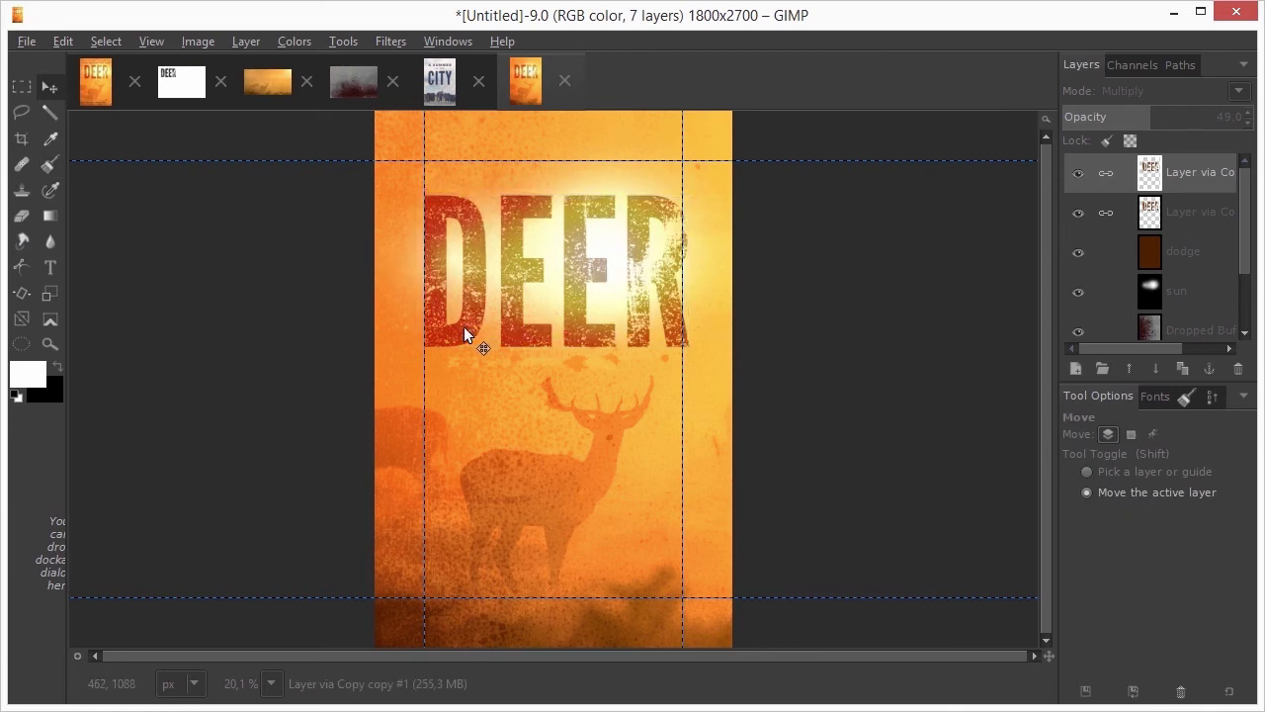
pyautogui.hotkey('shift', 'Up')
pyautogui.hotkey('shift', 'Up')
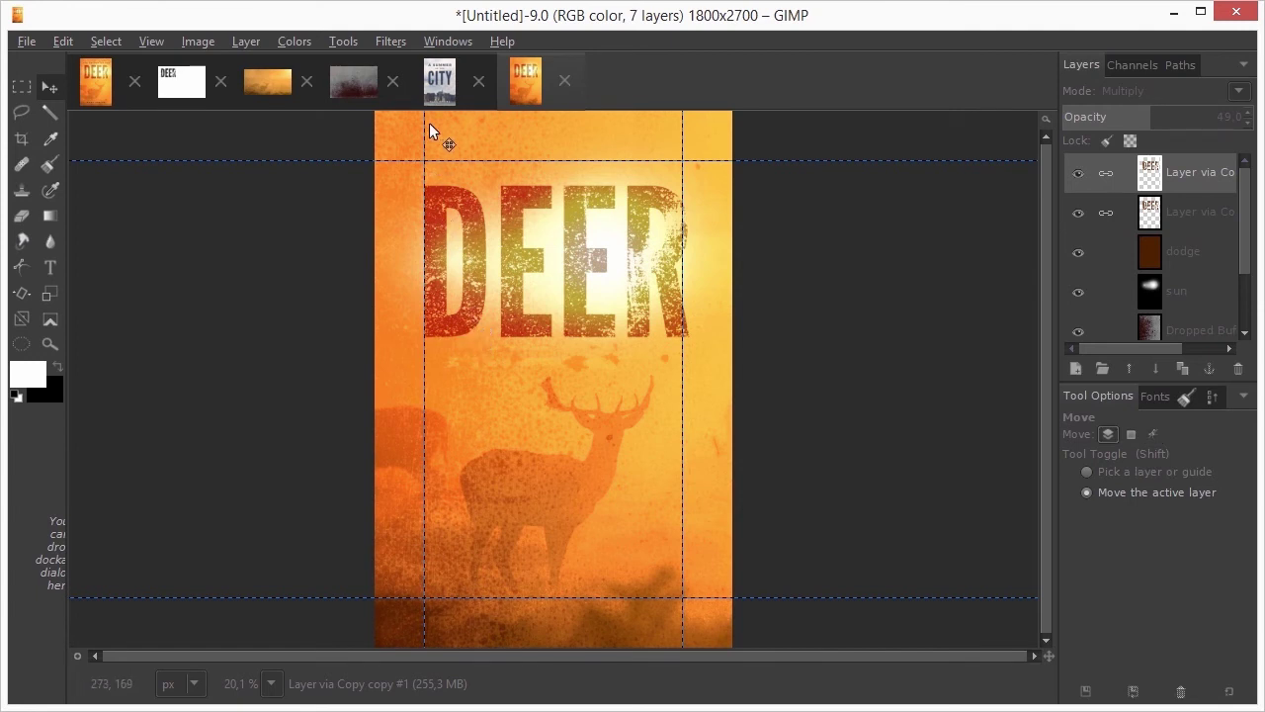
# Copy the IN THE text layer from the City cover into the deer cover
pyautogui.click(440, 88)
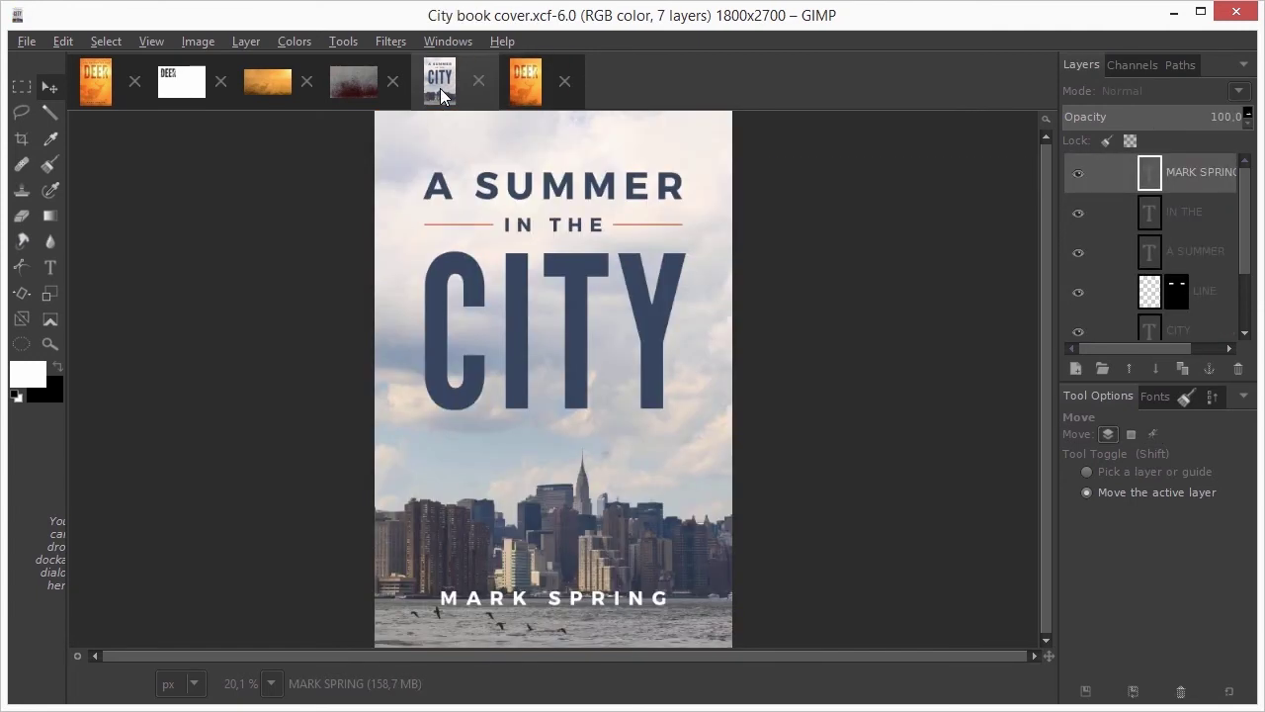
pyautogui.click(1148, 215)
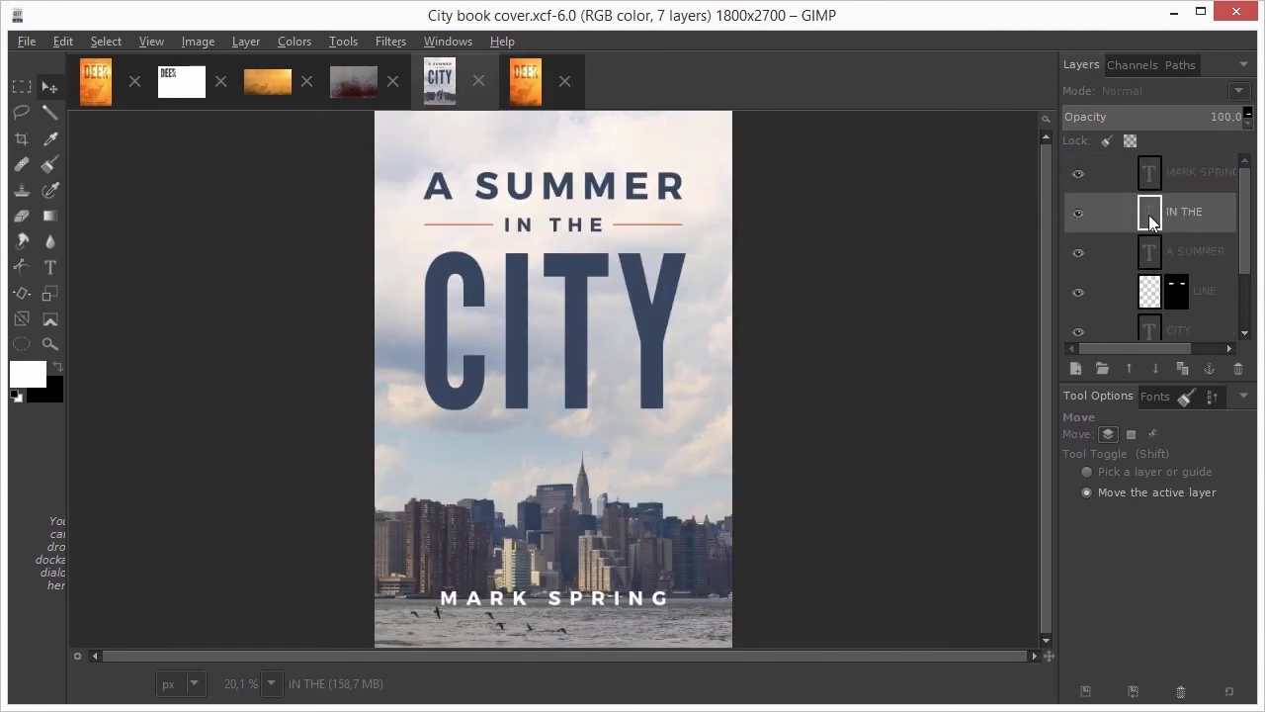
pyautogui.moveTo(1148, 214); pyautogui.dragTo(533, 140)
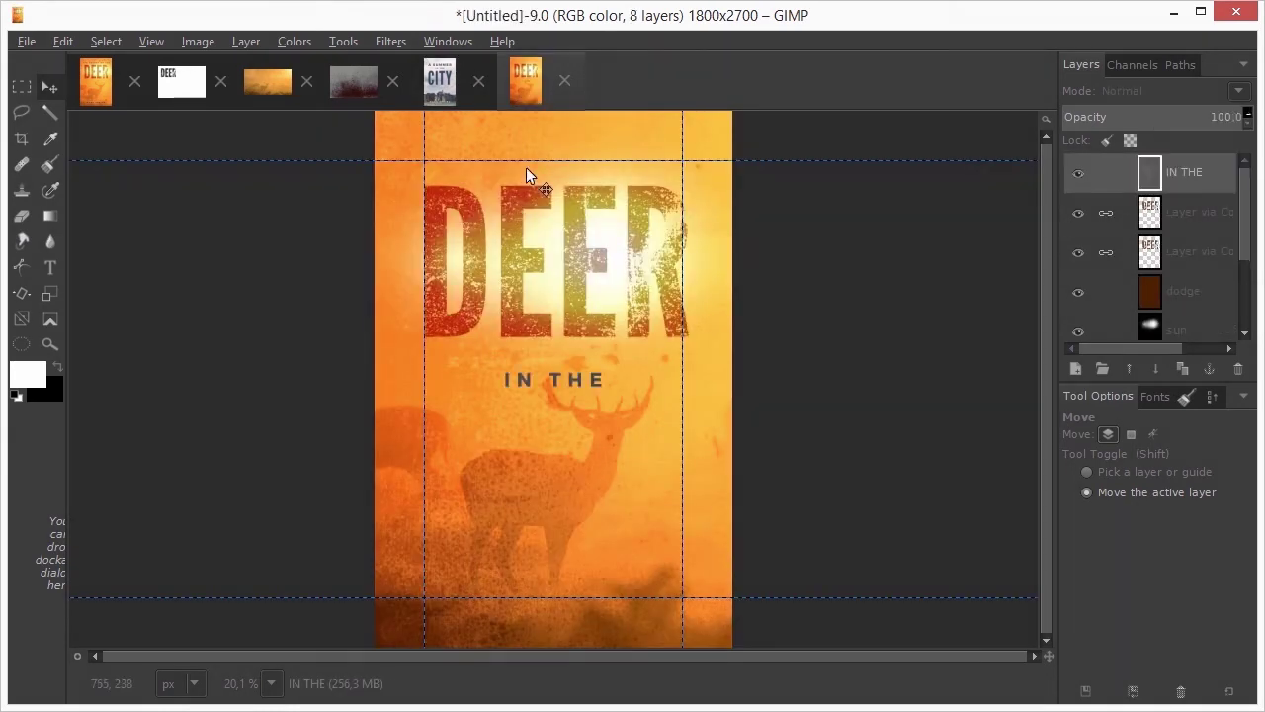
# Move the IN THE text above DEER and retype it as 'THE SECRET OF THE'
pyautogui.moveTo(588, 385); pyautogui.dragTo(484, 160)
pyautogui.doubleClick(1148, 175)
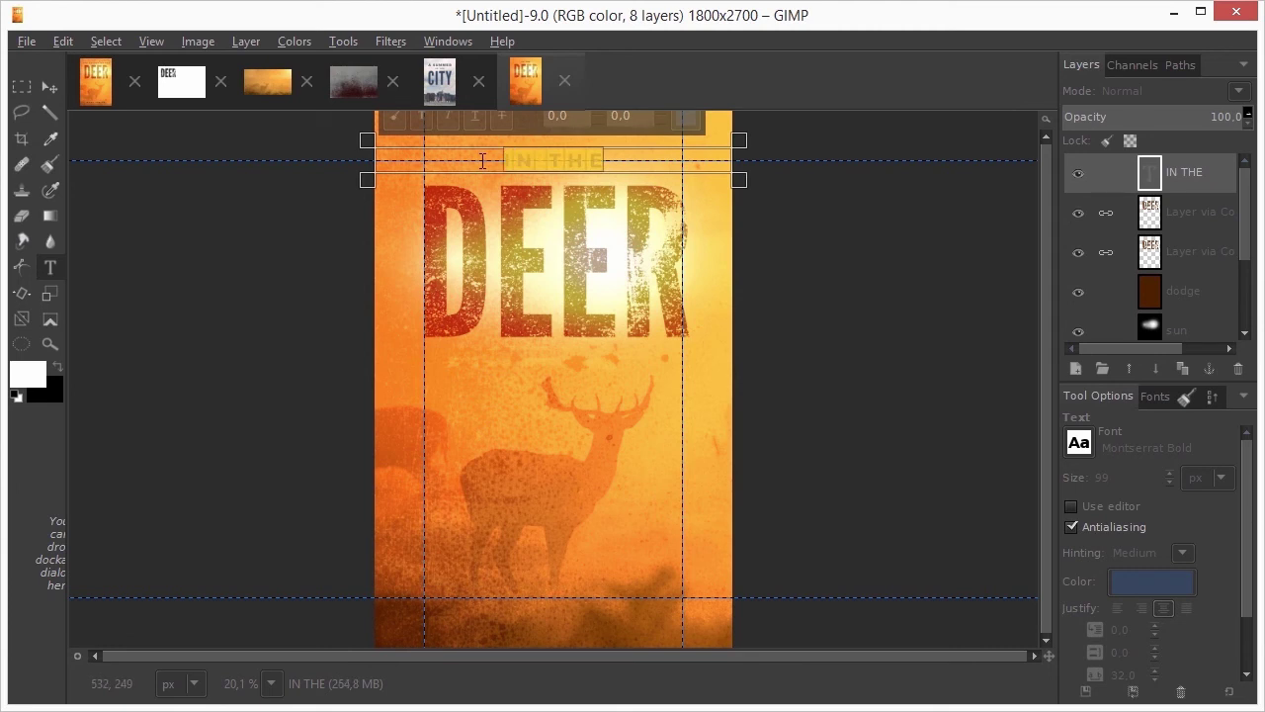
pyautogui.write('THE SECR')
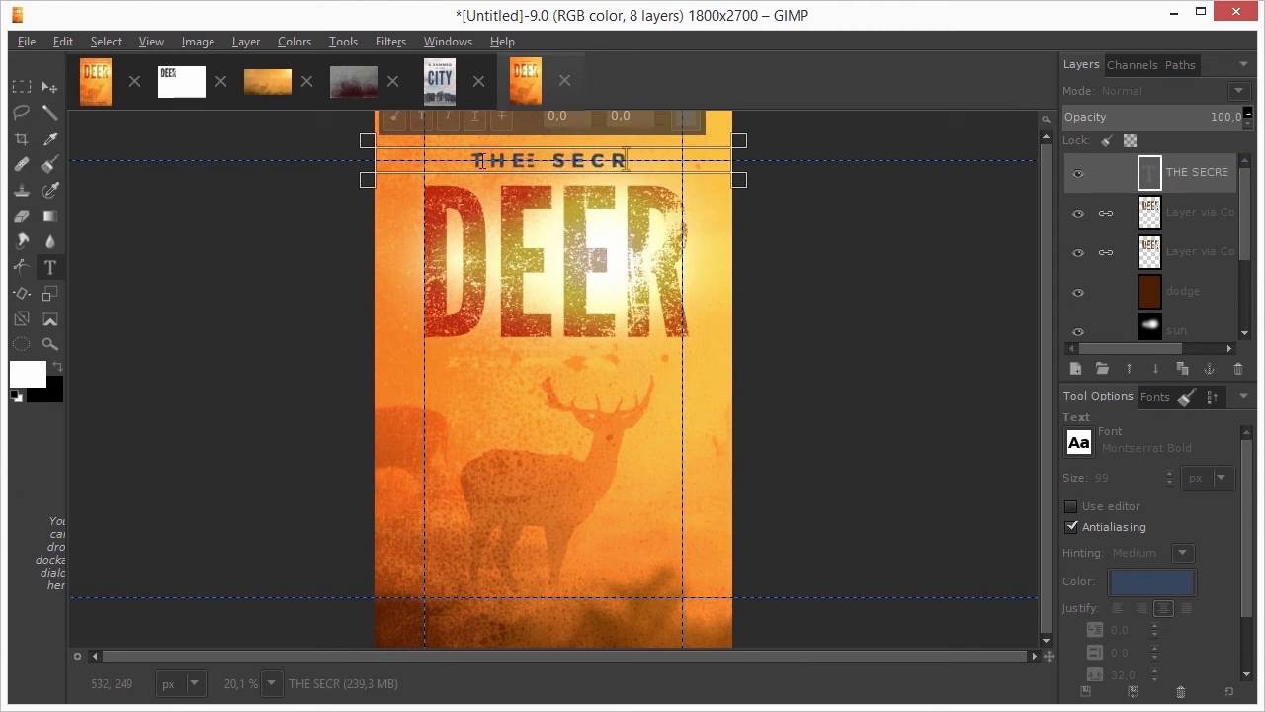
pyautogui.write('ET OF THE')
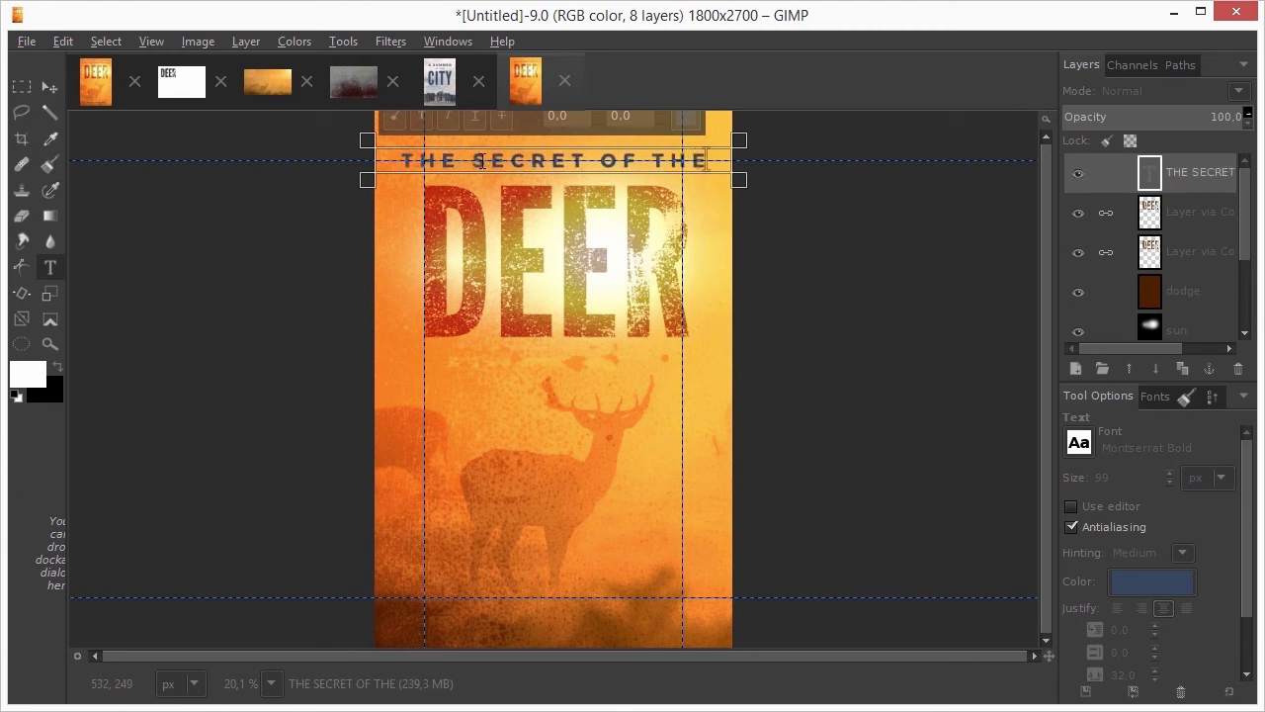
pyautogui.click(46, 88)
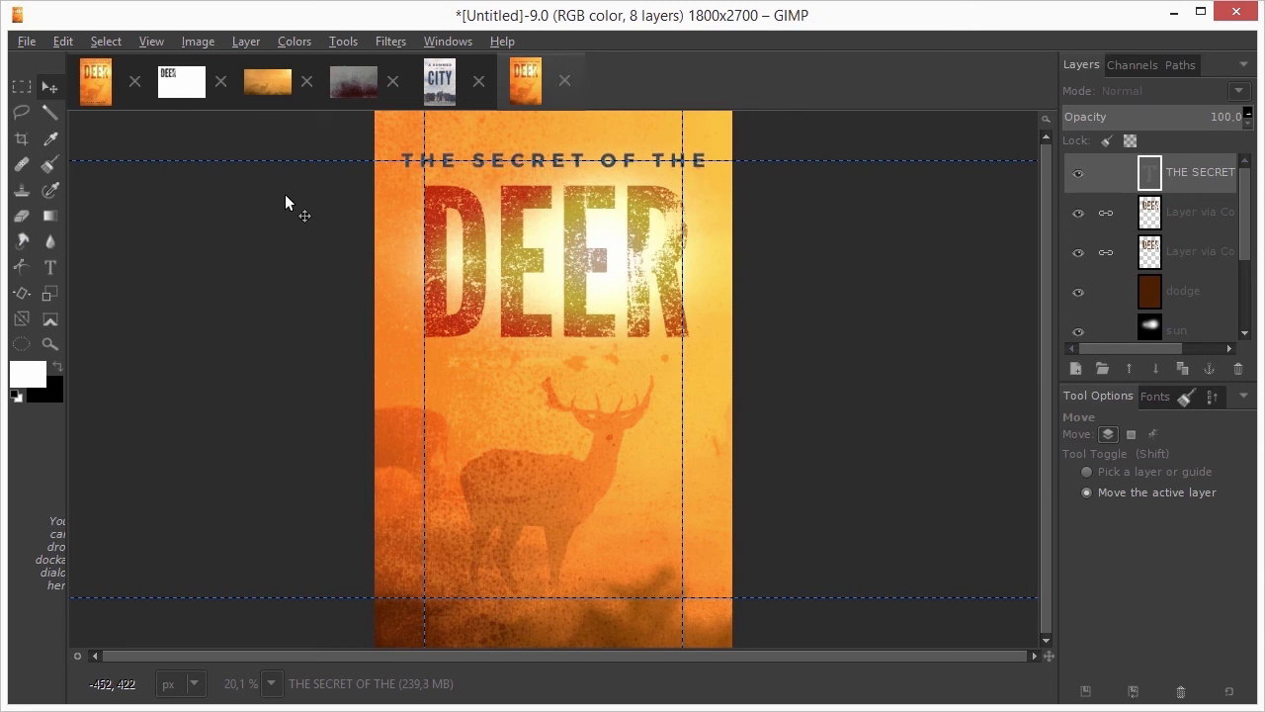
# Nudge the THE SECRET OF THE line down and to the right above DEER
pyautogui.press('Down')
pyautogui.press('Down')
pyautogui.press('Down')
pyautogui.press('Down')
pyautogui.press('Down')
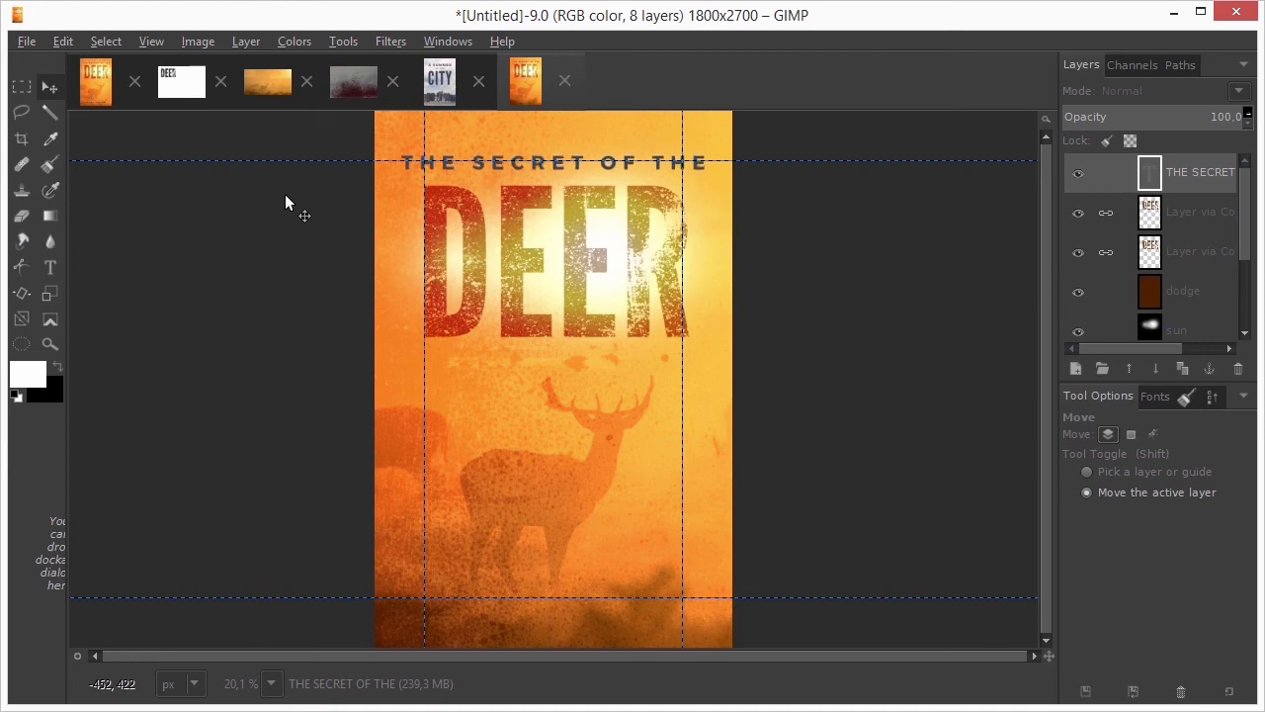
pyautogui.scroll(3, 385, 153)
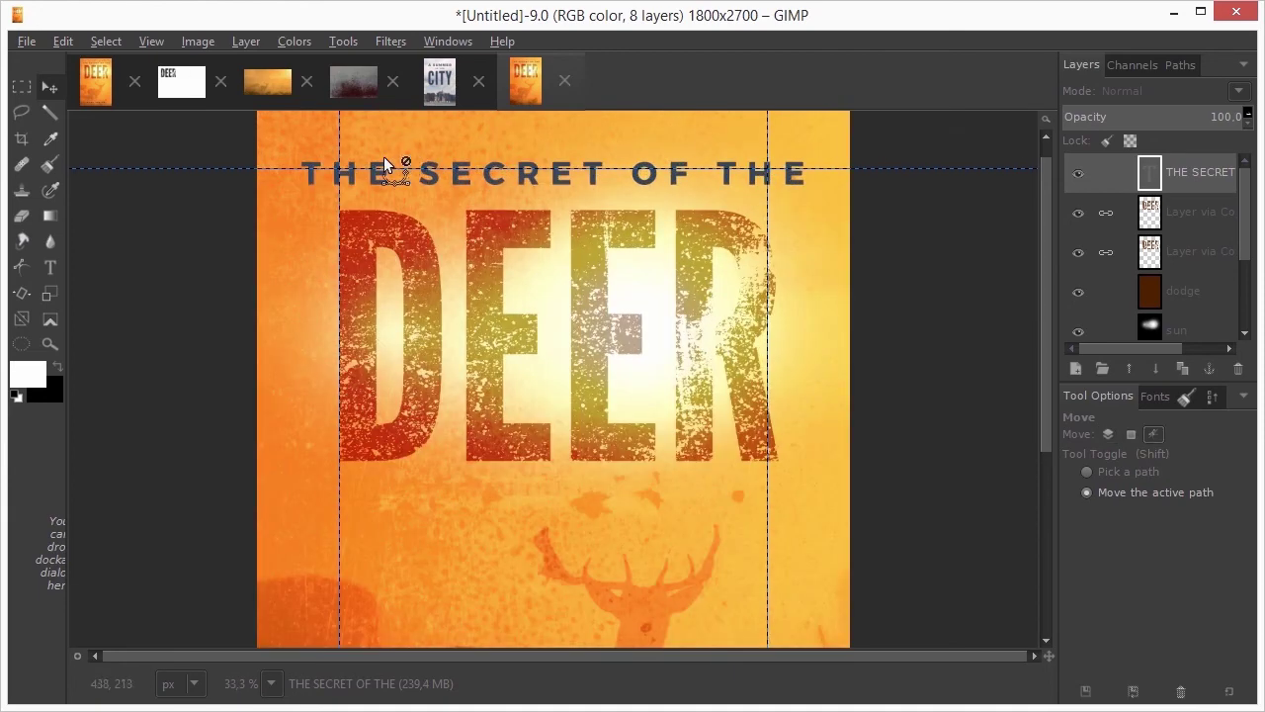
pyautogui.scroll(1, 186, 164)
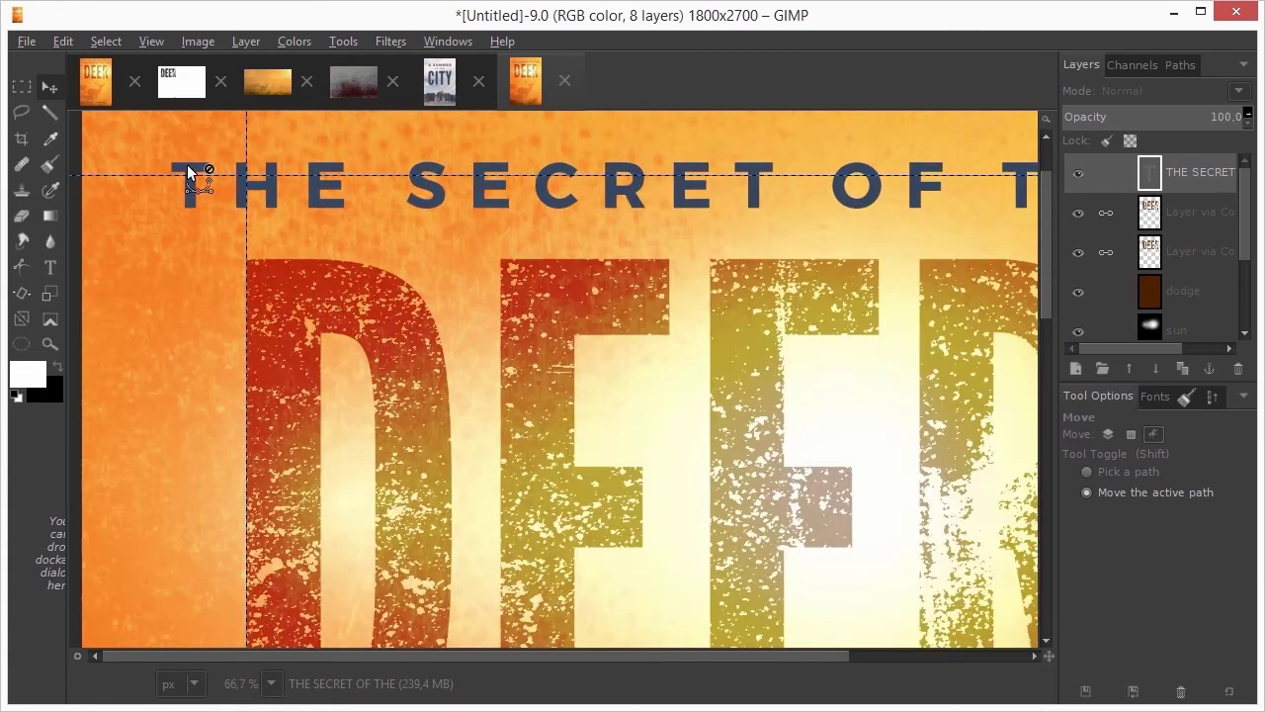
pyautogui.press('Right')
pyautogui.press('Right')
pyautogui.press('Right')
pyautogui.press('Right')
pyautogui.press('Right')
pyautogui.press('Right')
pyautogui.press('Right')
pyautogui.press('Right')
pyautogui.press('Right')
pyautogui.press('Right')
pyautogui.press('Right')
pyautogui.press('Right')
pyautogui.press('Right')
pyautogui.press('Right')
pyautogui.press('Right')
pyautogui.press('Right')
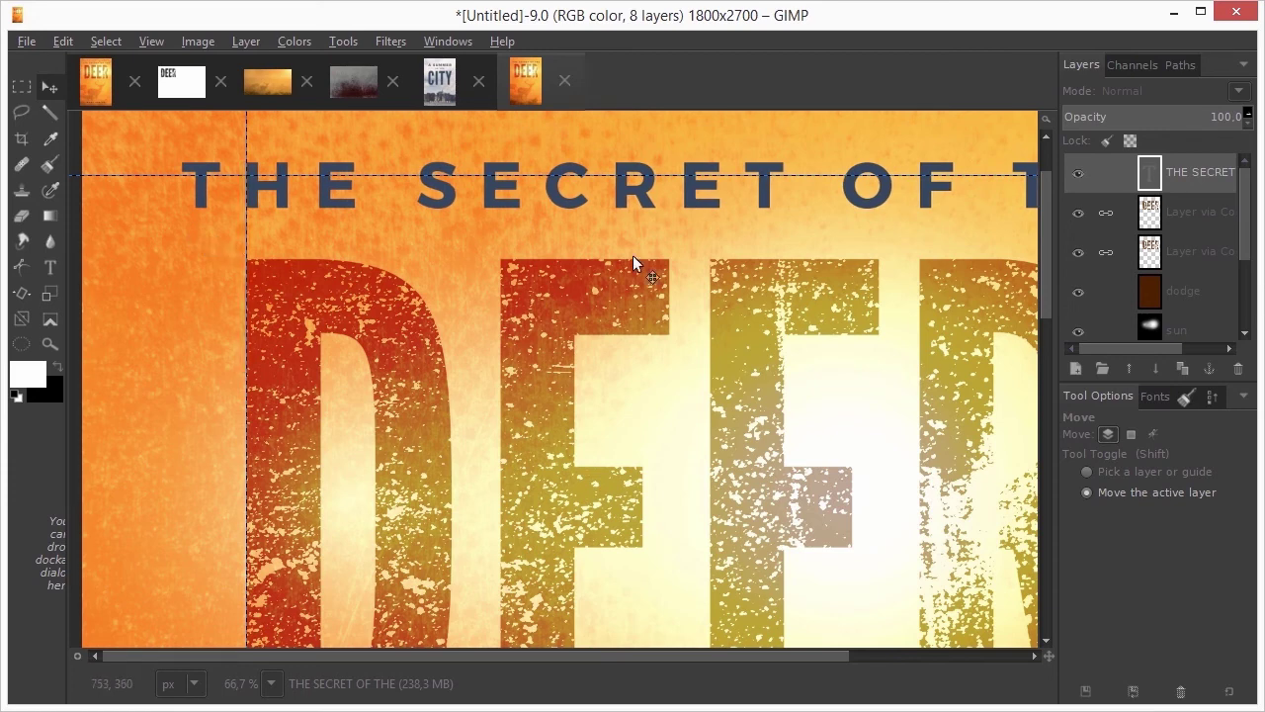
pyautogui.click(1184, 369)
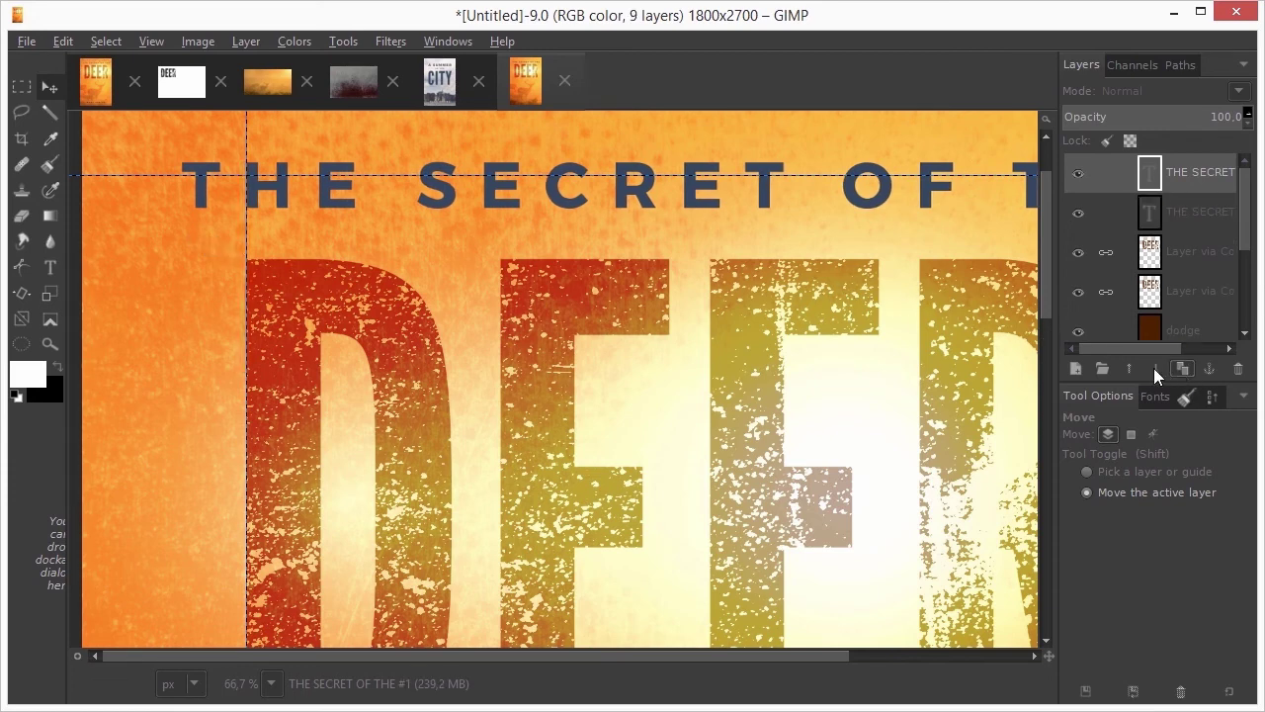
pyautogui.hotkey('shift', 'ctrl', 'j')
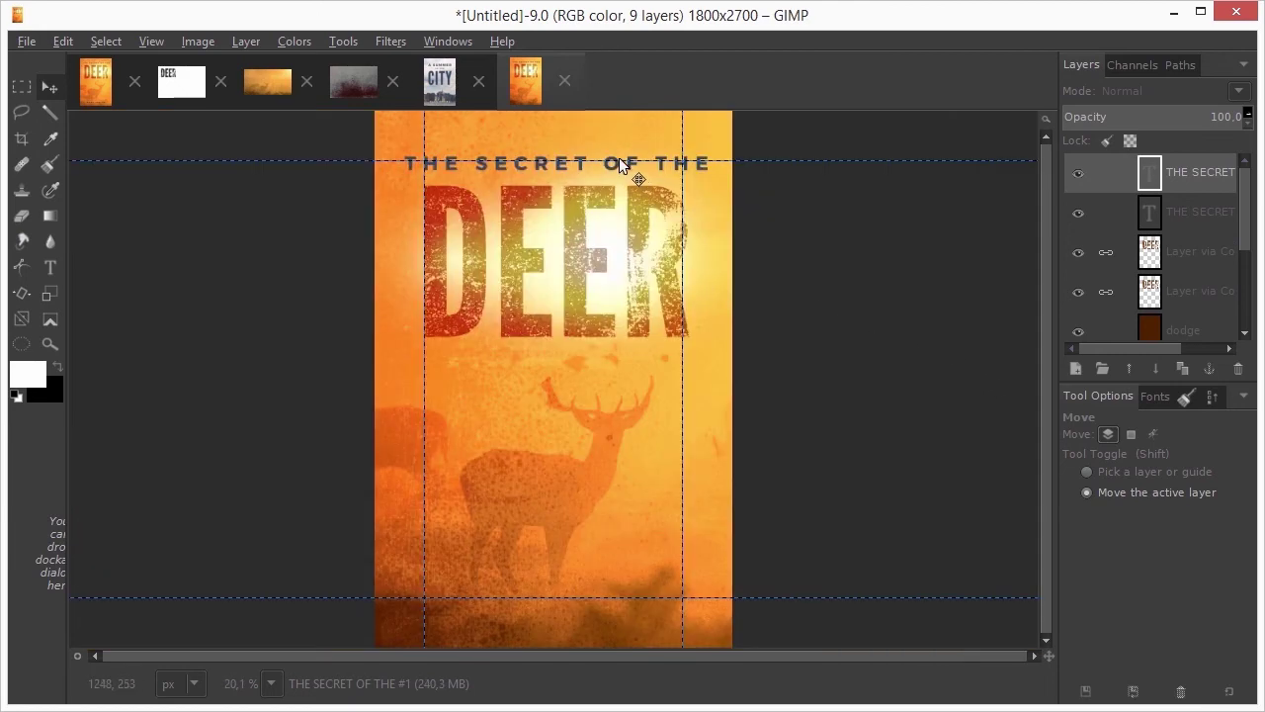
pyautogui.moveTo(620, 166); pyautogui.dragTo(616, 597)
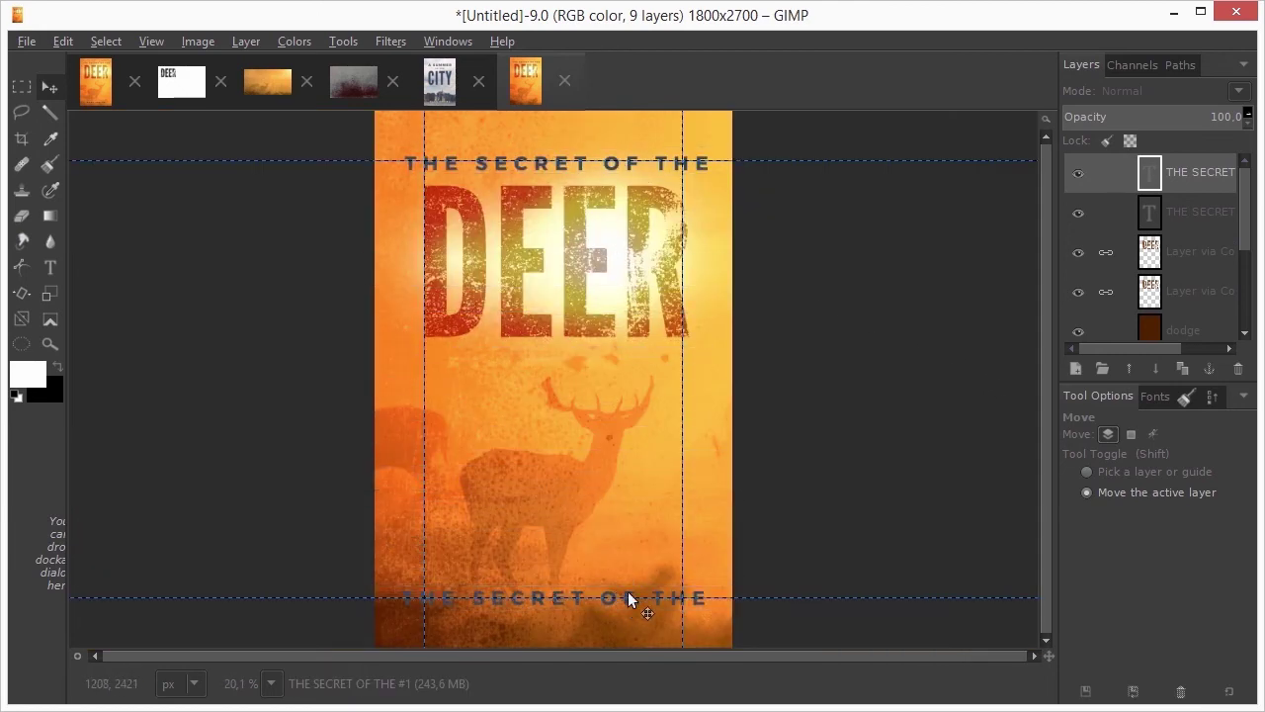
pyautogui.doubleClick(1149, 177)
pyautogui.moveTo(401, 597); pyautogui.dragTo(715, 593)
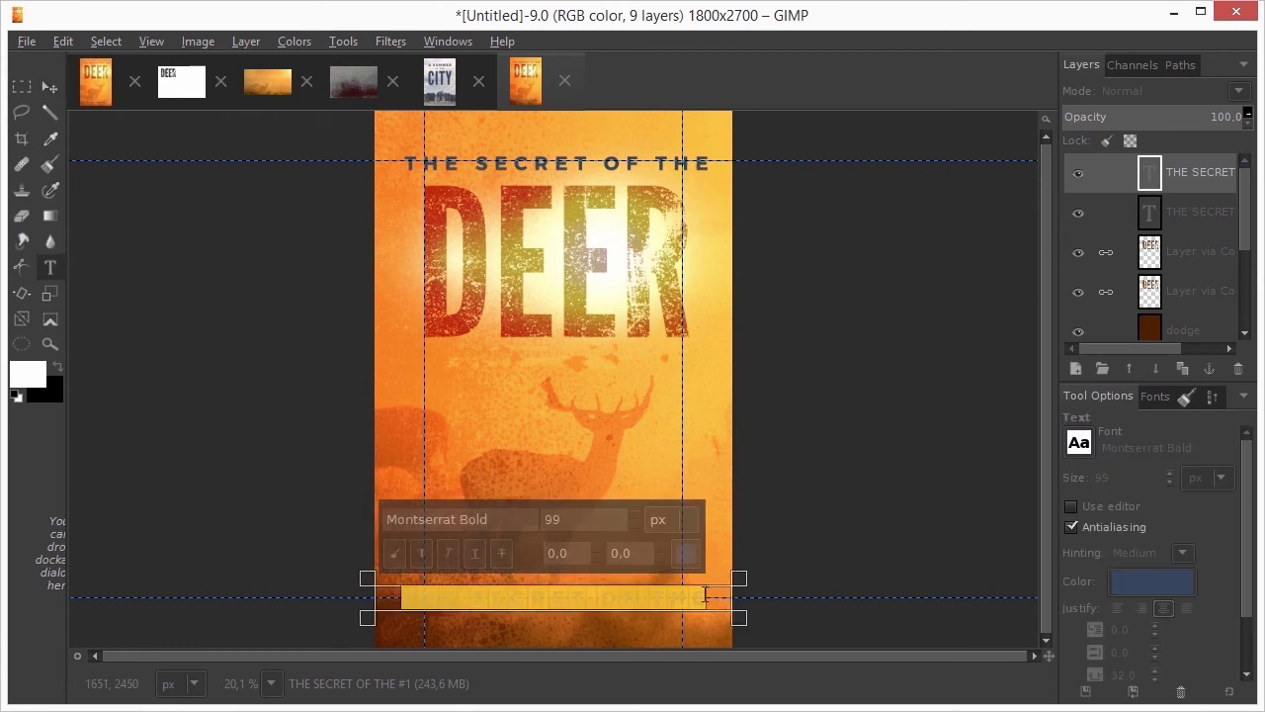
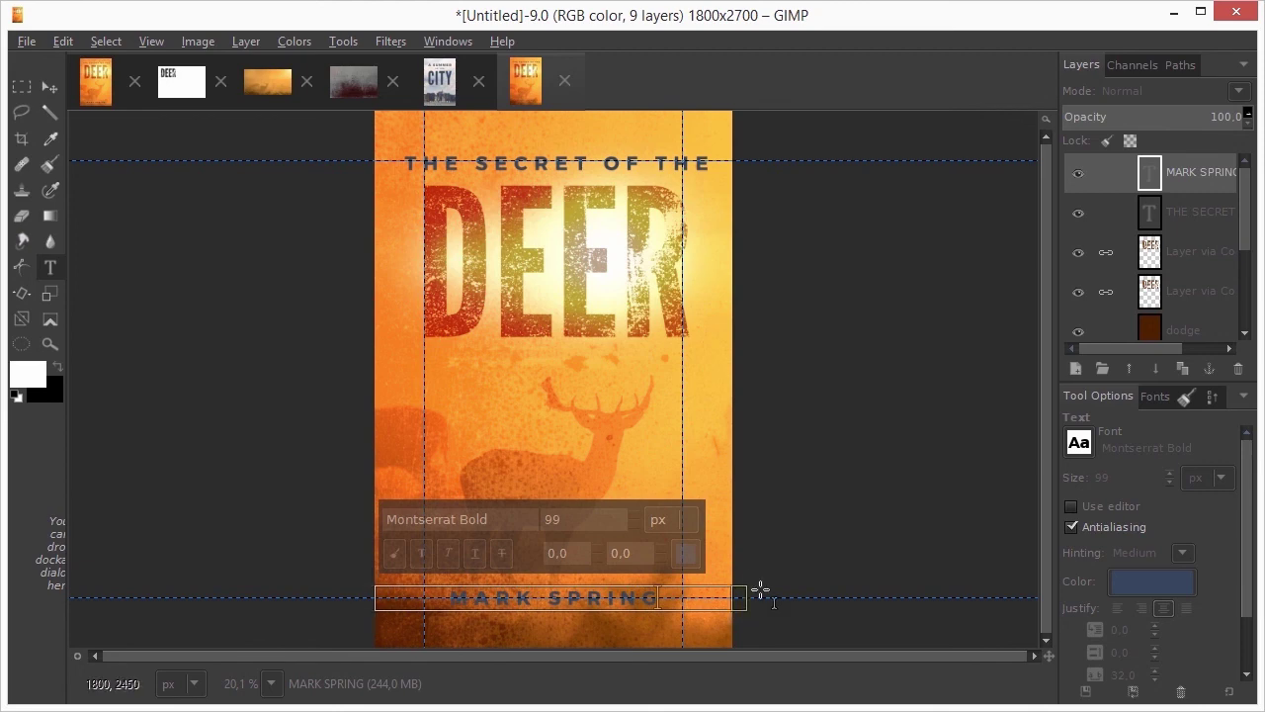
pyautogui.click(1148, 581)
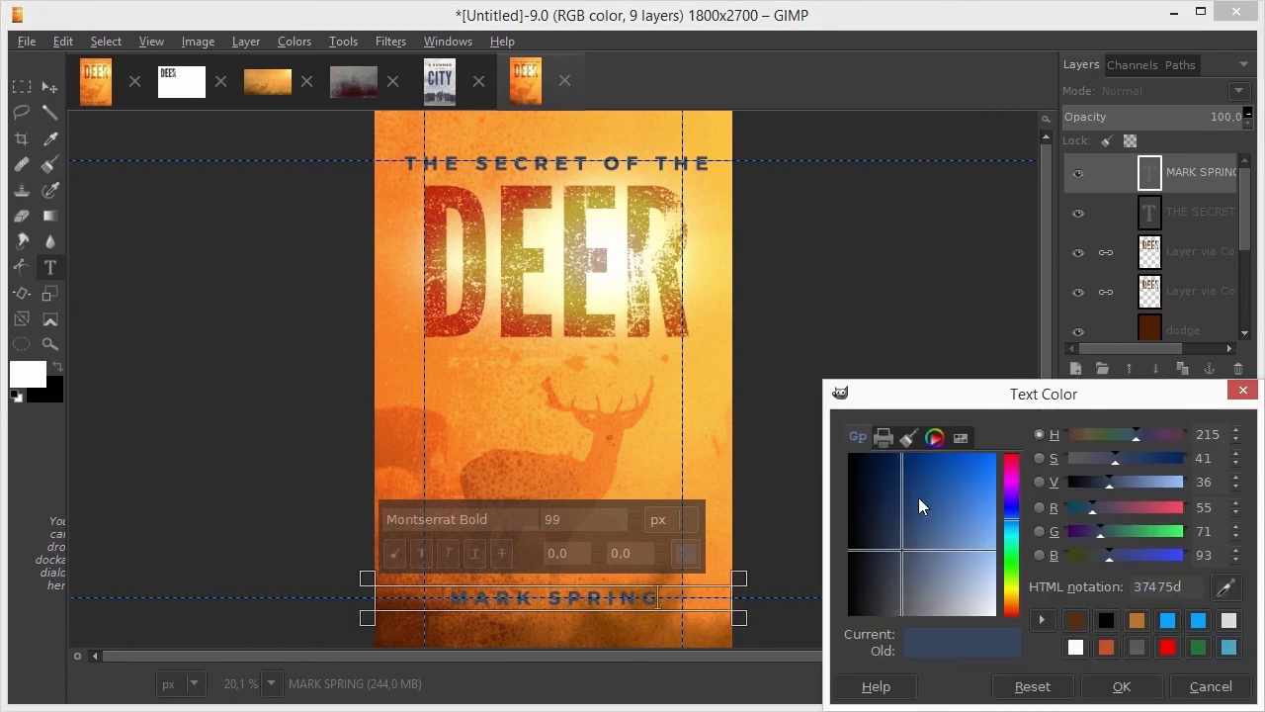
pyautogui.moveTo(903, 491); pyautogui.dragTo(840, 444)
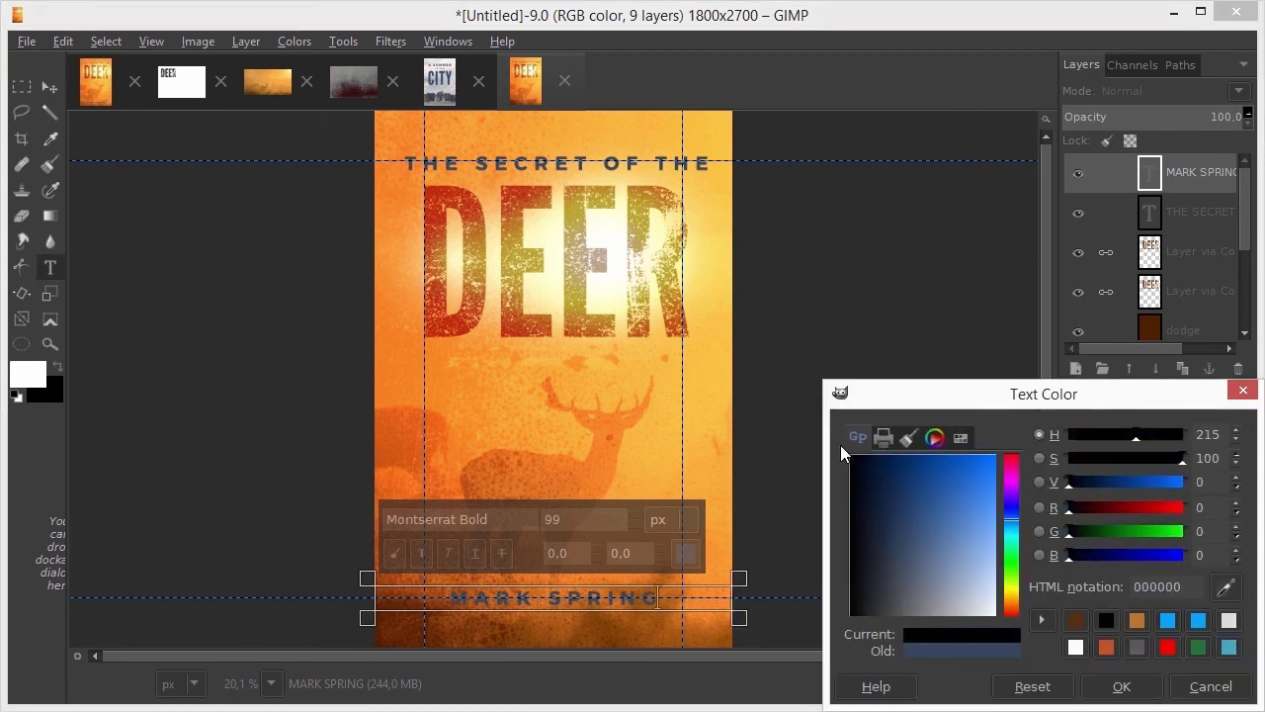
pyautogui.click(1109, 689)
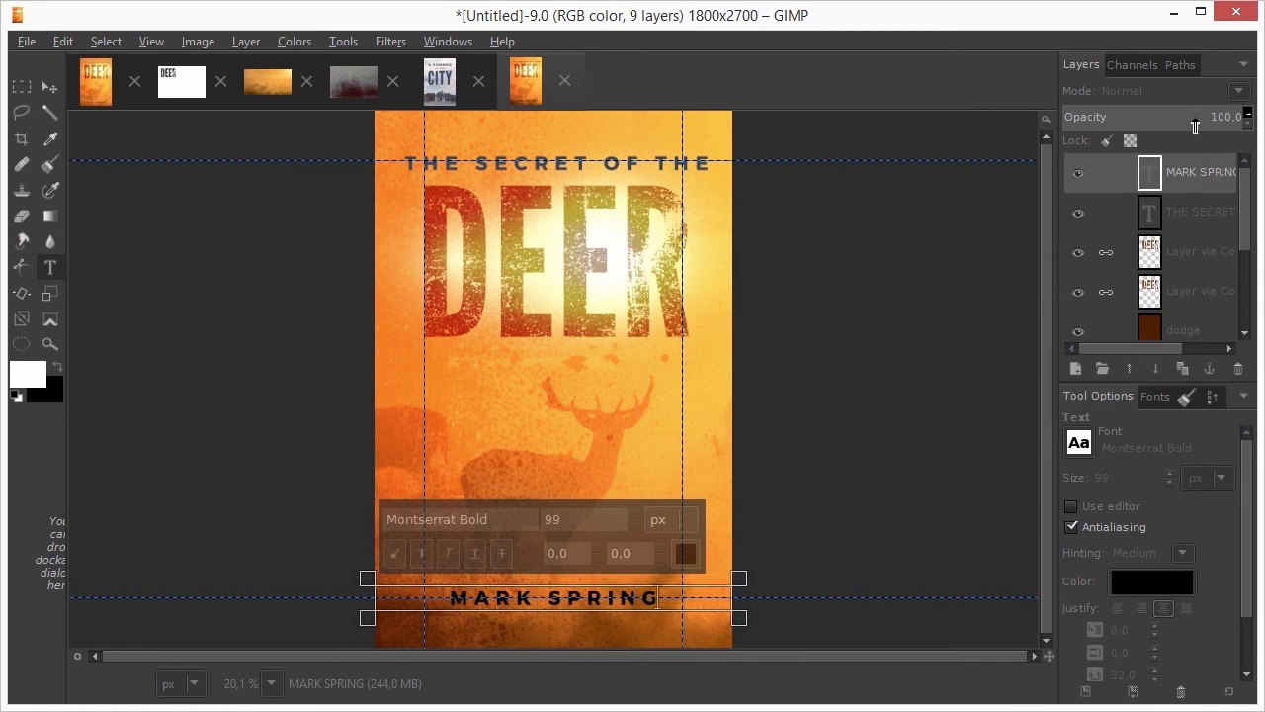
pyautogui.moveTo(1196, 117); pyautogui.dragTo(1178, 119)
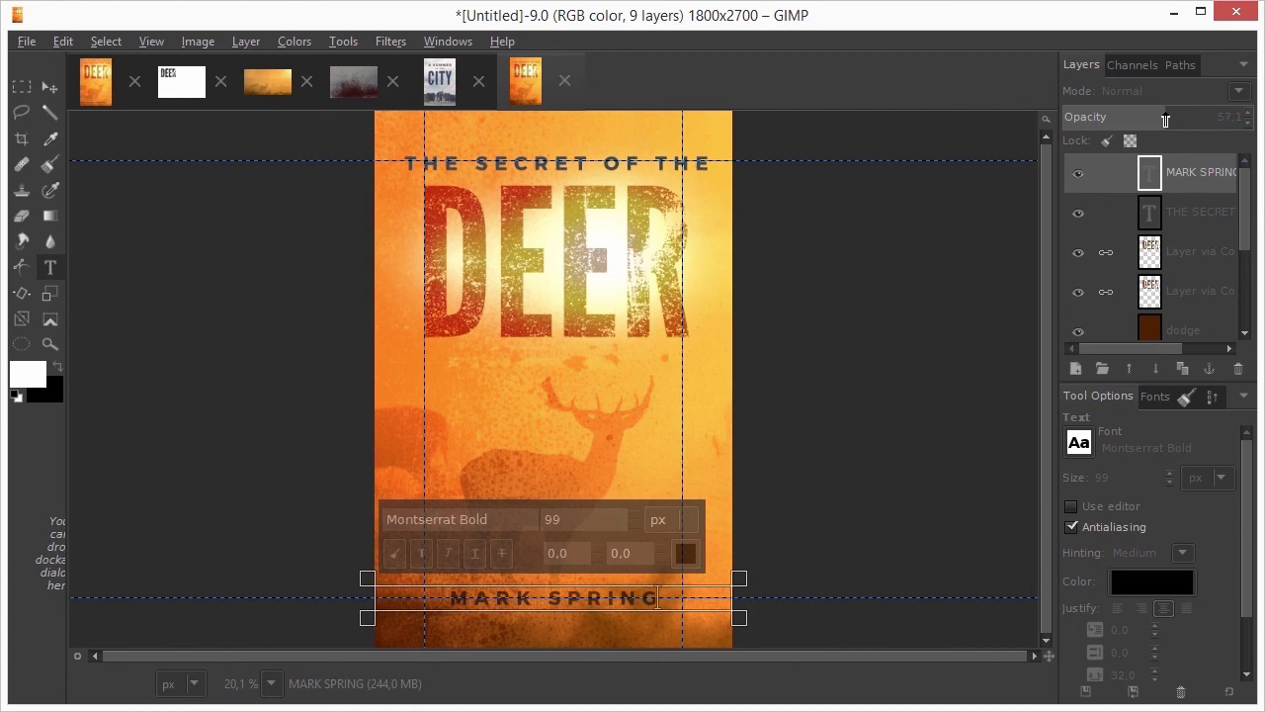
pyautogui.scroll(4, 652, 607)
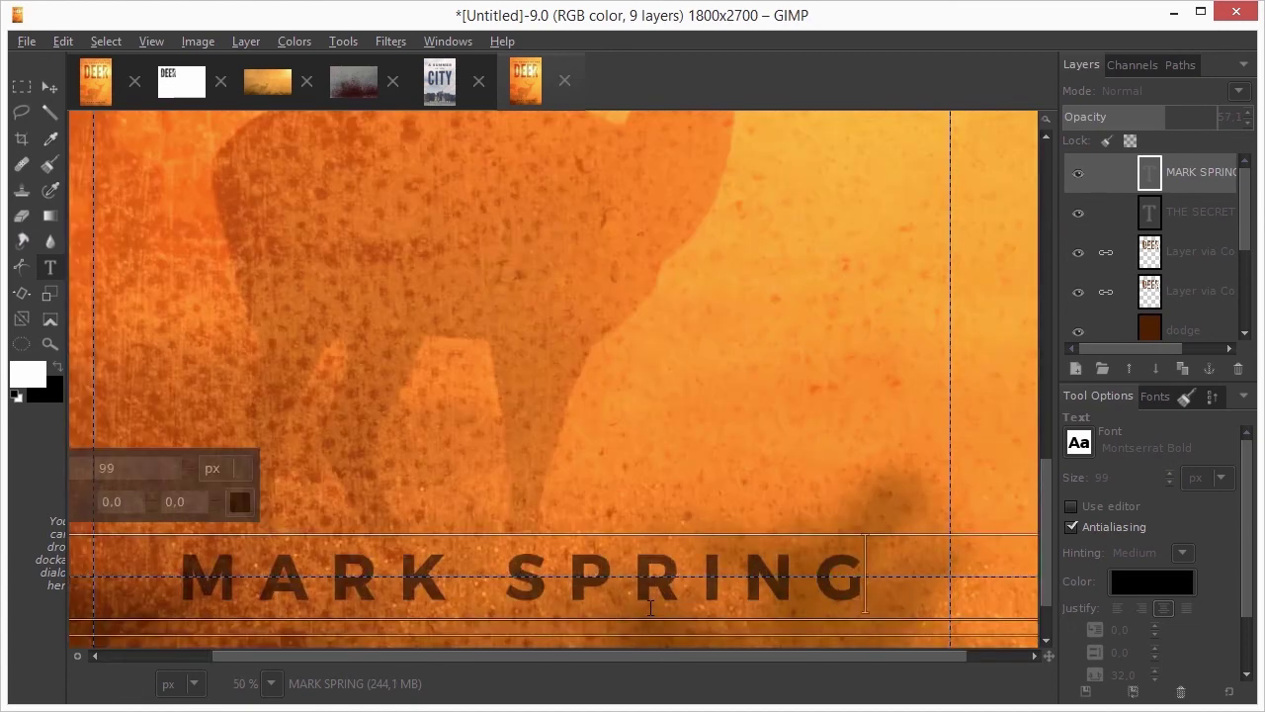
pyautogui.scroll(3, 650, 607)
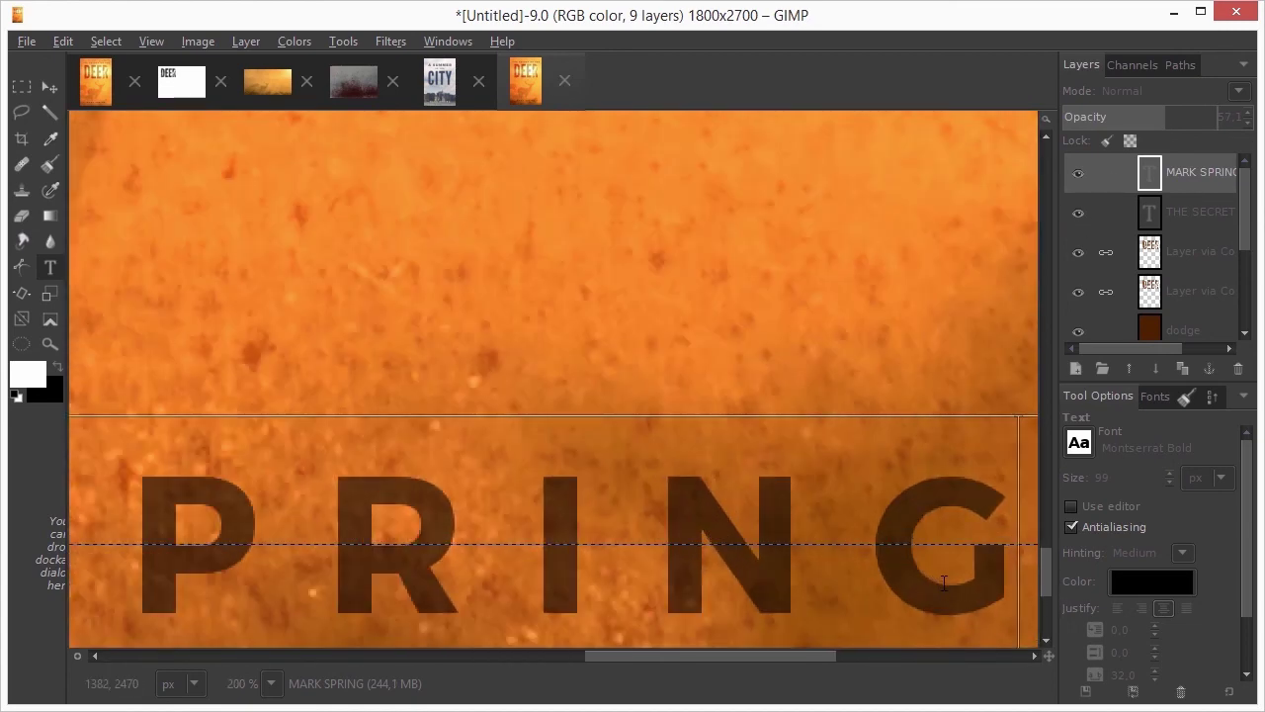
pyautogui.moveTo(941, 584); pyautogui.dragTo(802, 424)
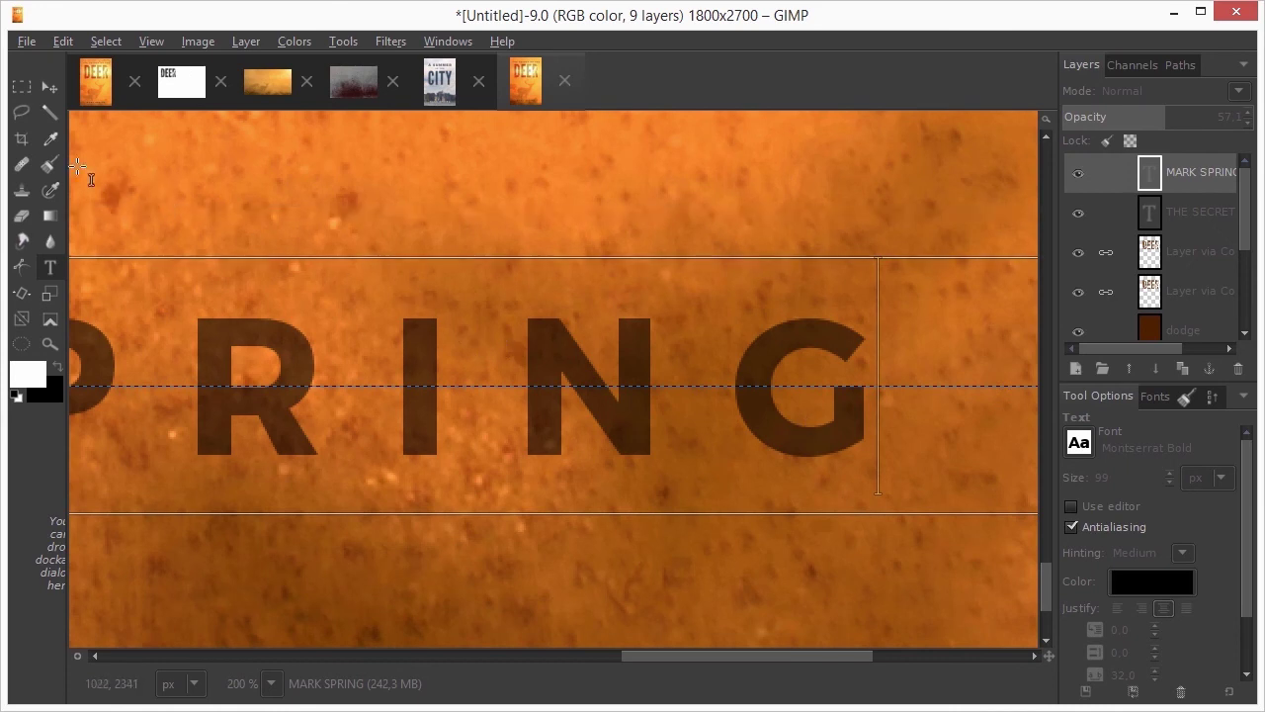
pyautogui.click(54, 139)
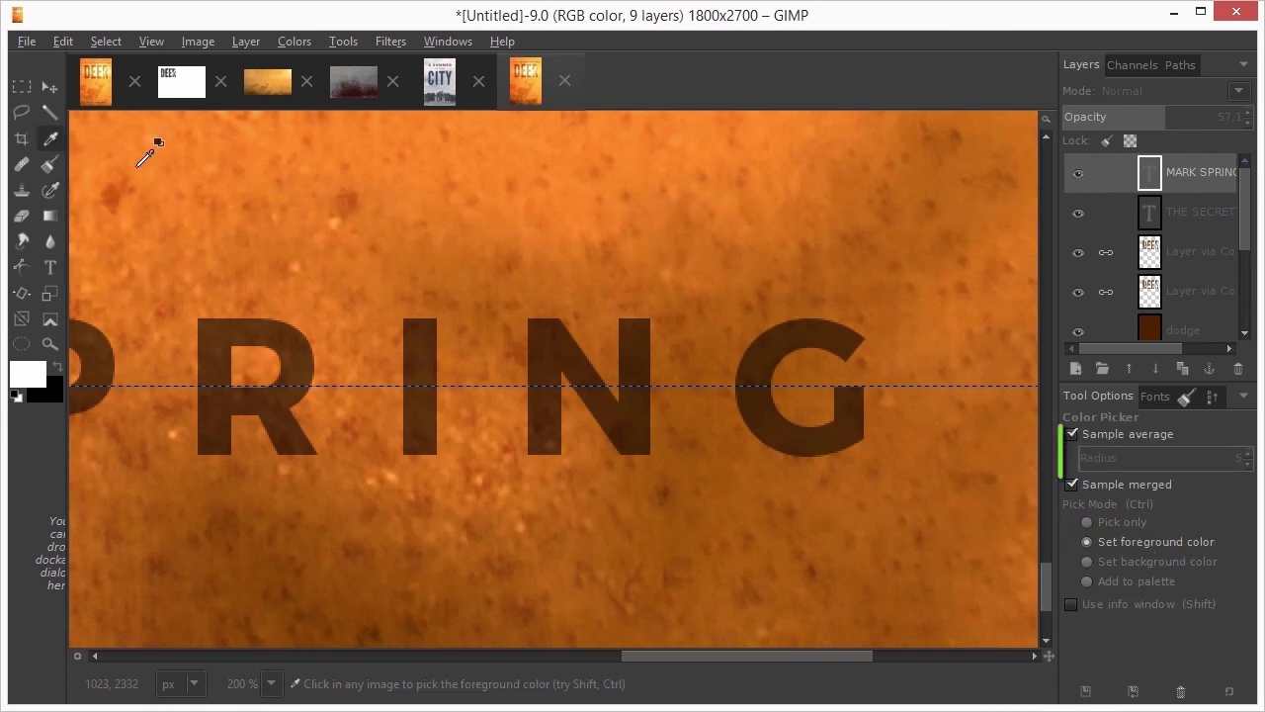
pyautogui.click(757, 367)
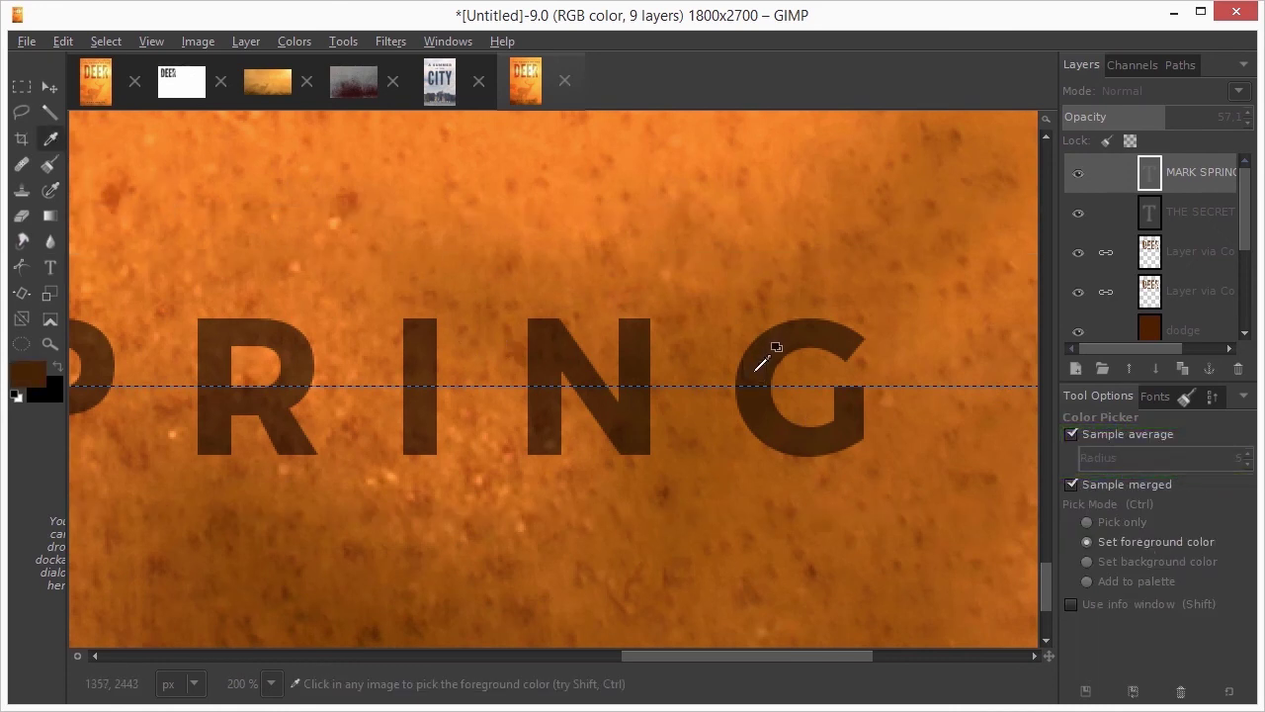
pyautogui.hotkey('shift', 'ctrl', 'j')
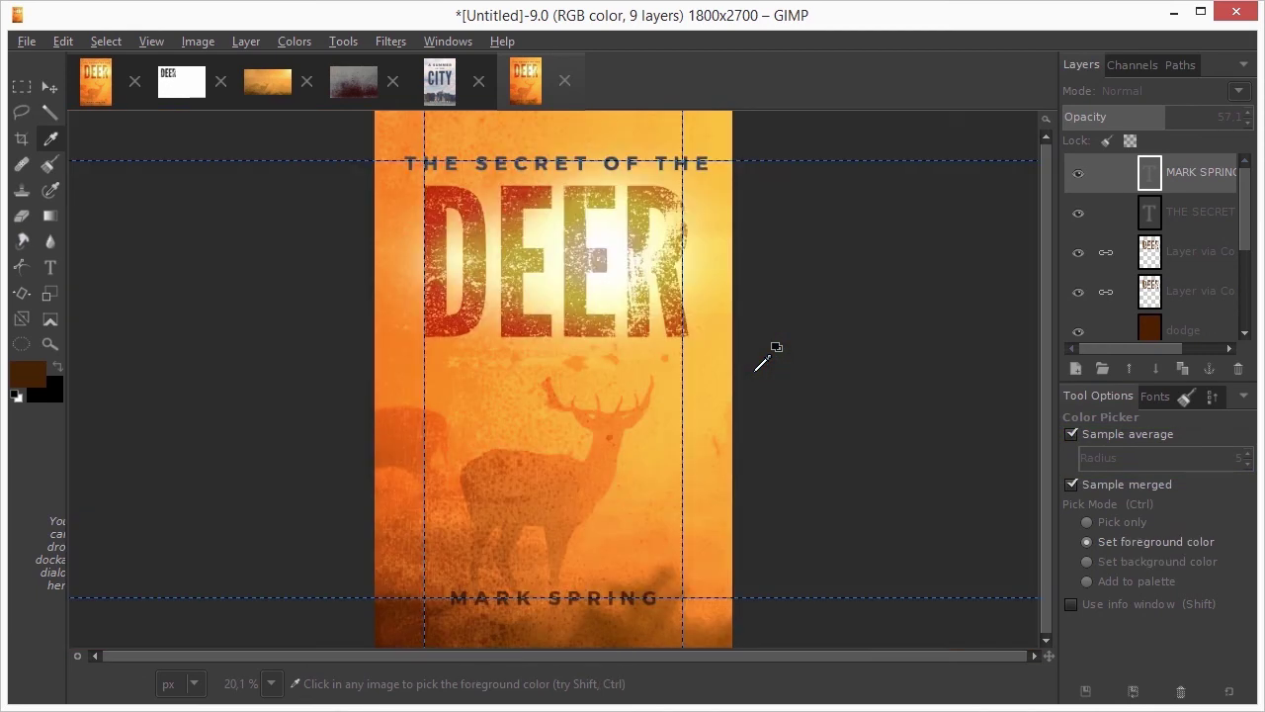
pyautogui.moveTo(1160, 115); pyautogui.dragTo(1250, 113)
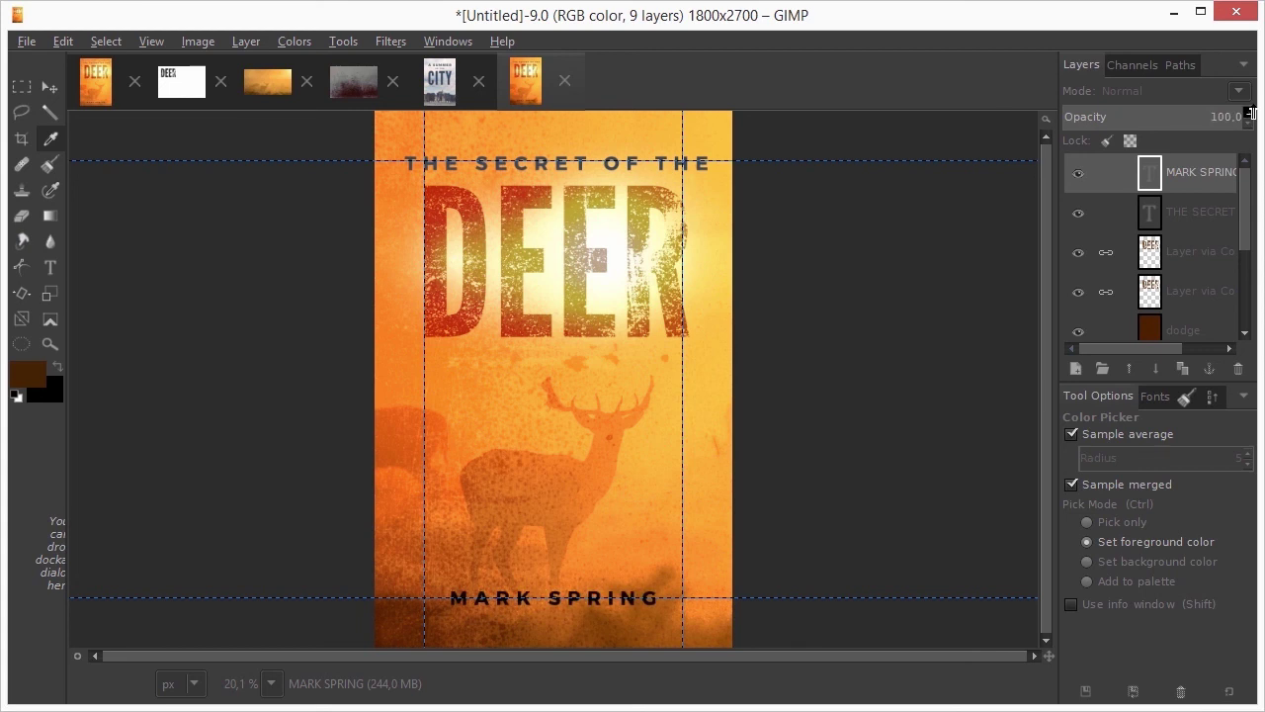
pyautogui.doubleClick(1151, 174)
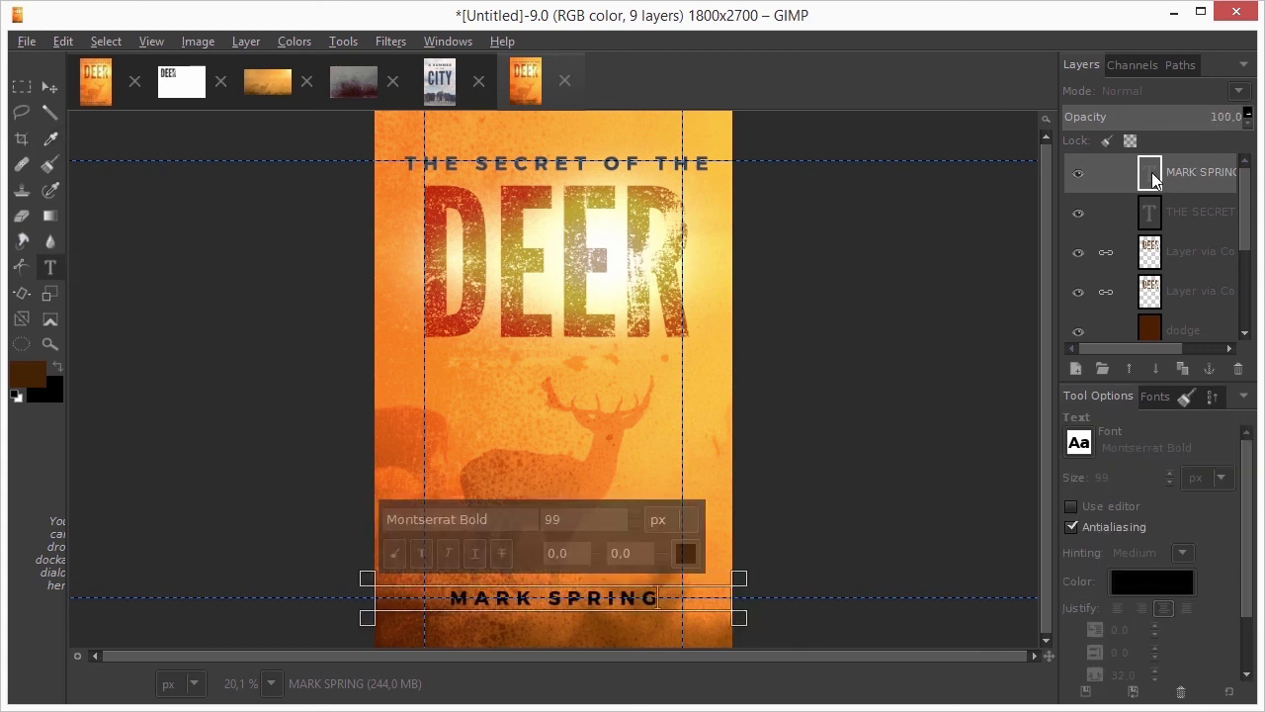
pyautogui.click(1125, 579)
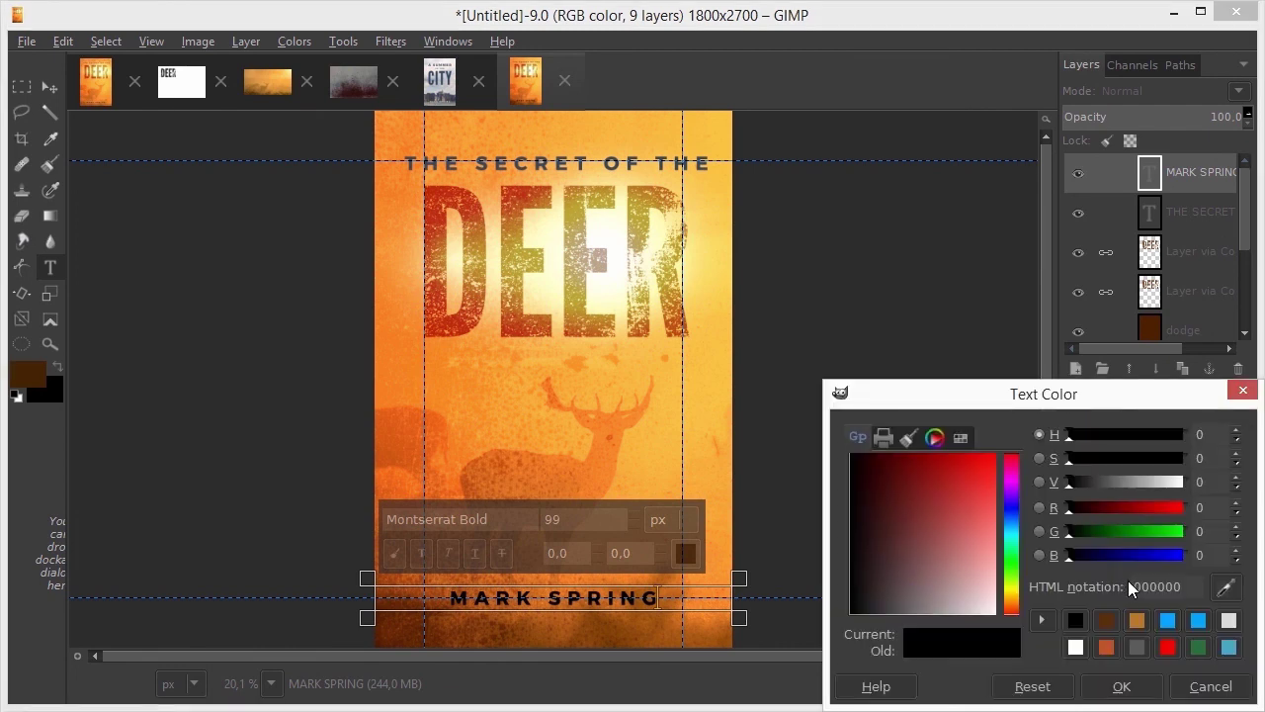
pyautogui.click(1225, 589)
pyautogui.click(36, 373)
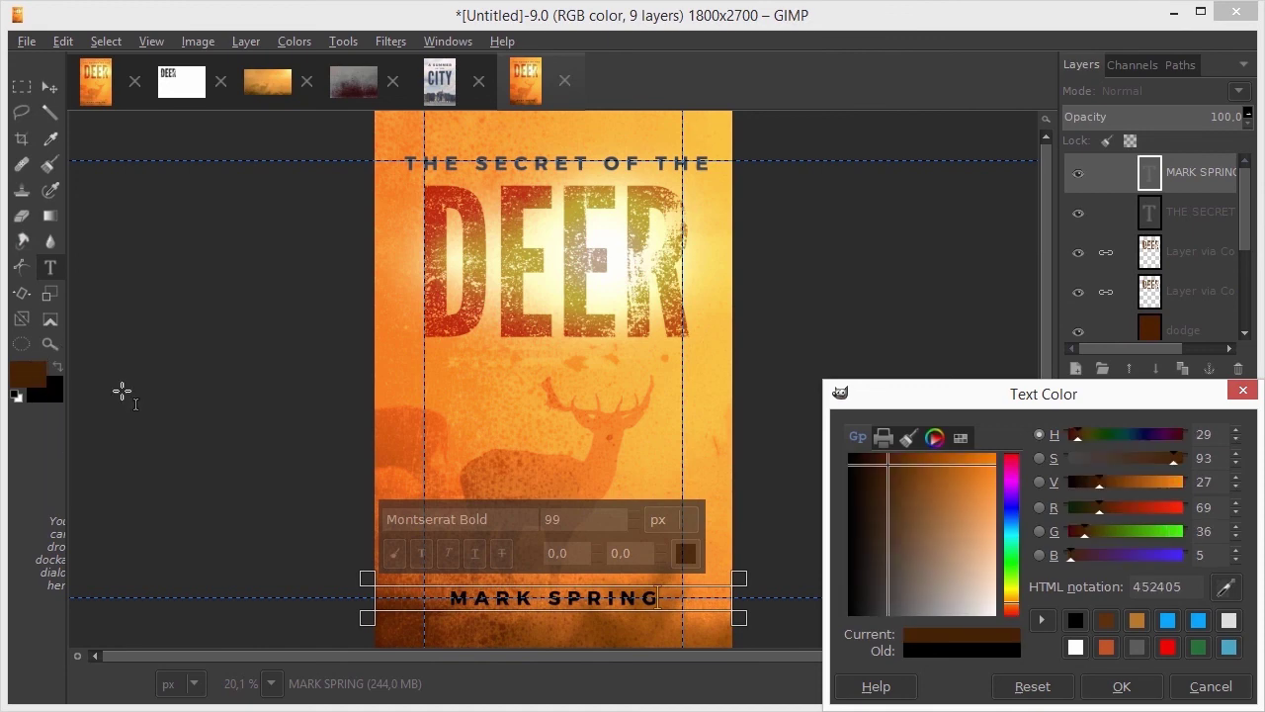
pyautogui.click(1121, 685)
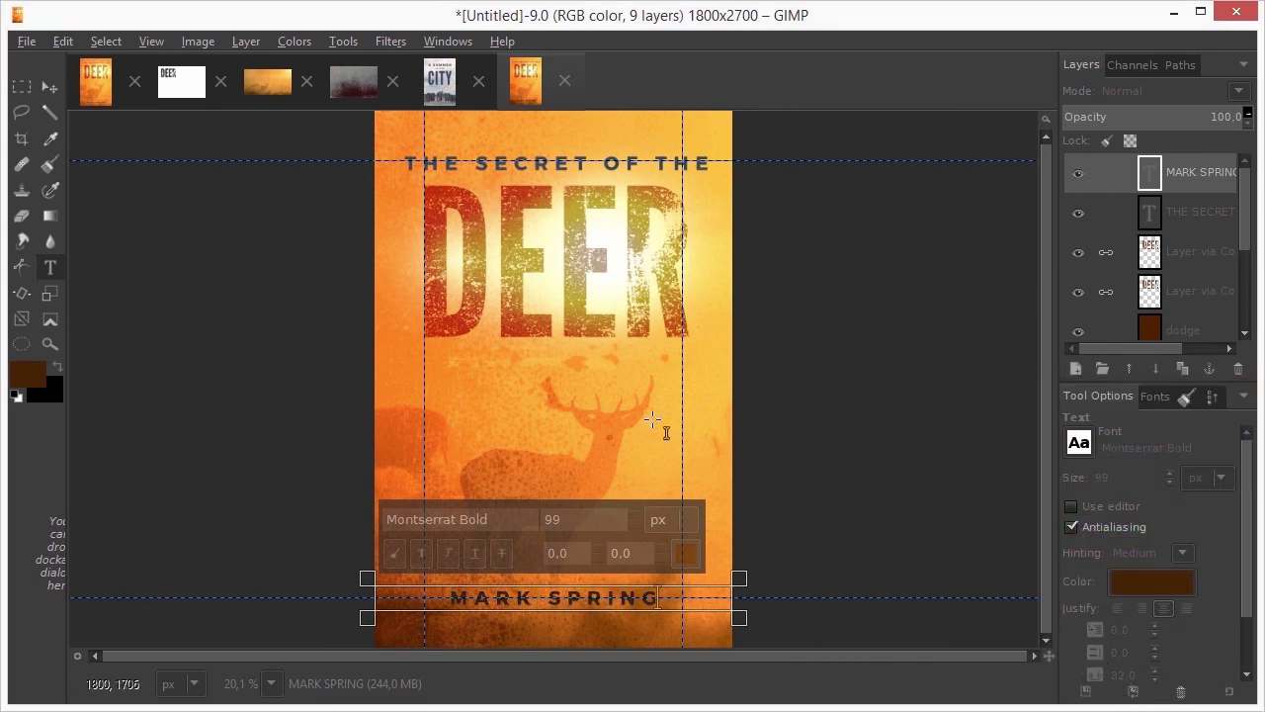
pyautogui.click(51, 141)
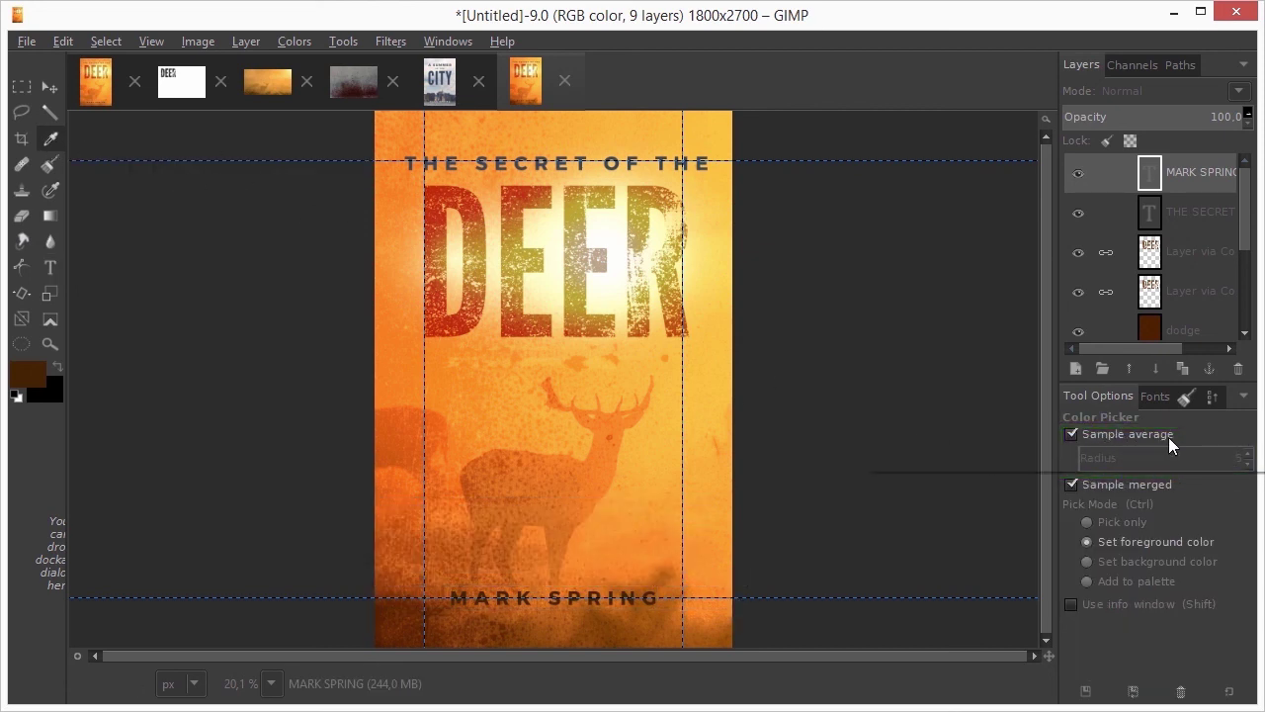
pyautogui.doubleClick(1149, 172)
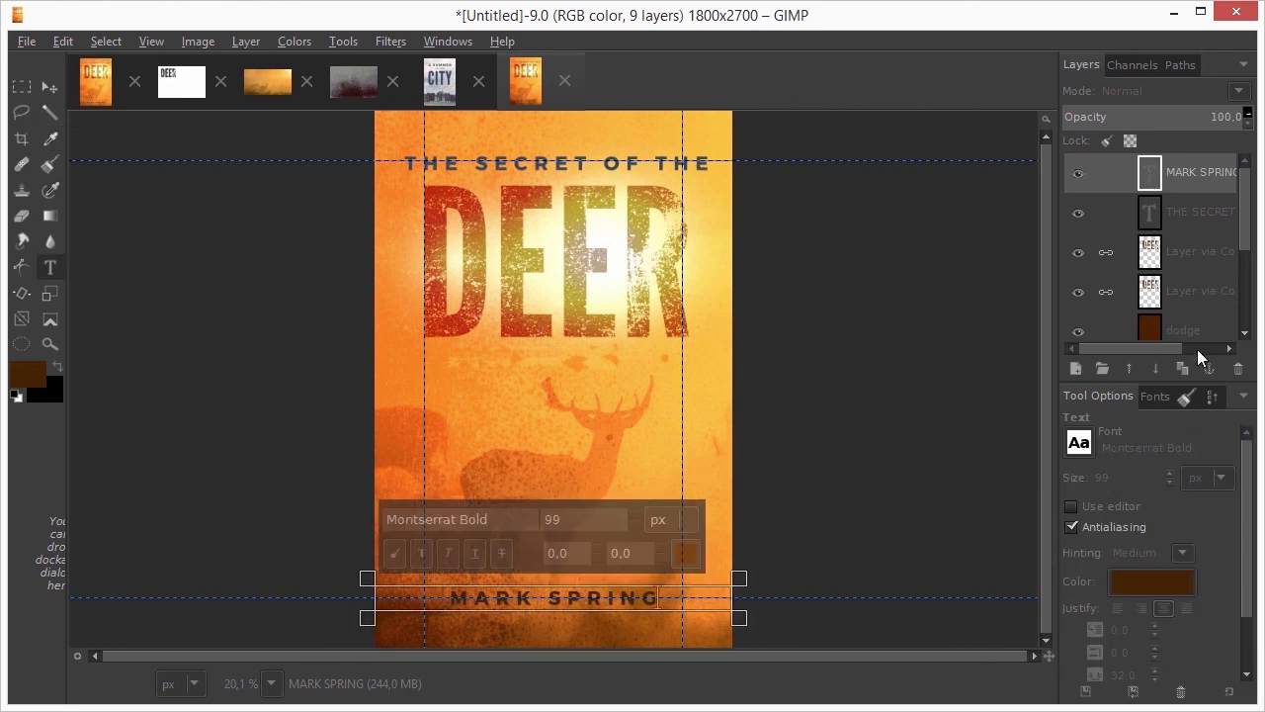
pyautogui.click(1166, 583)
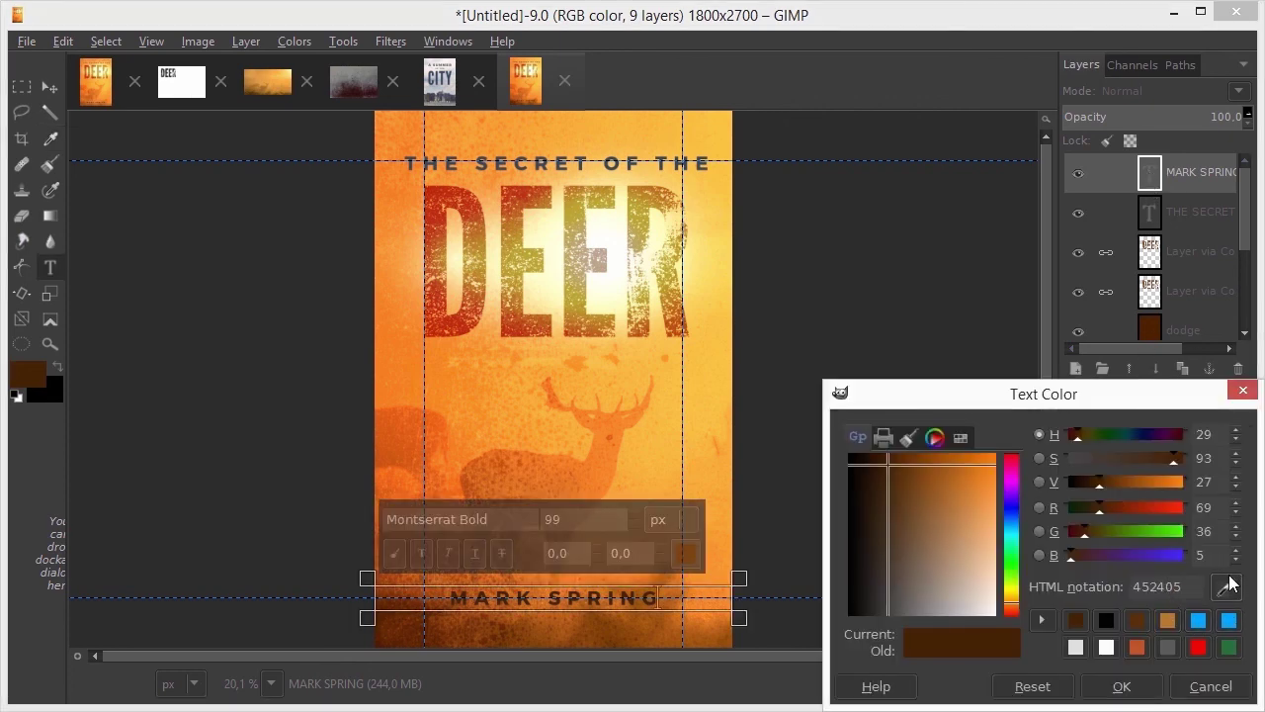
pyautogui.click(1214, 686)
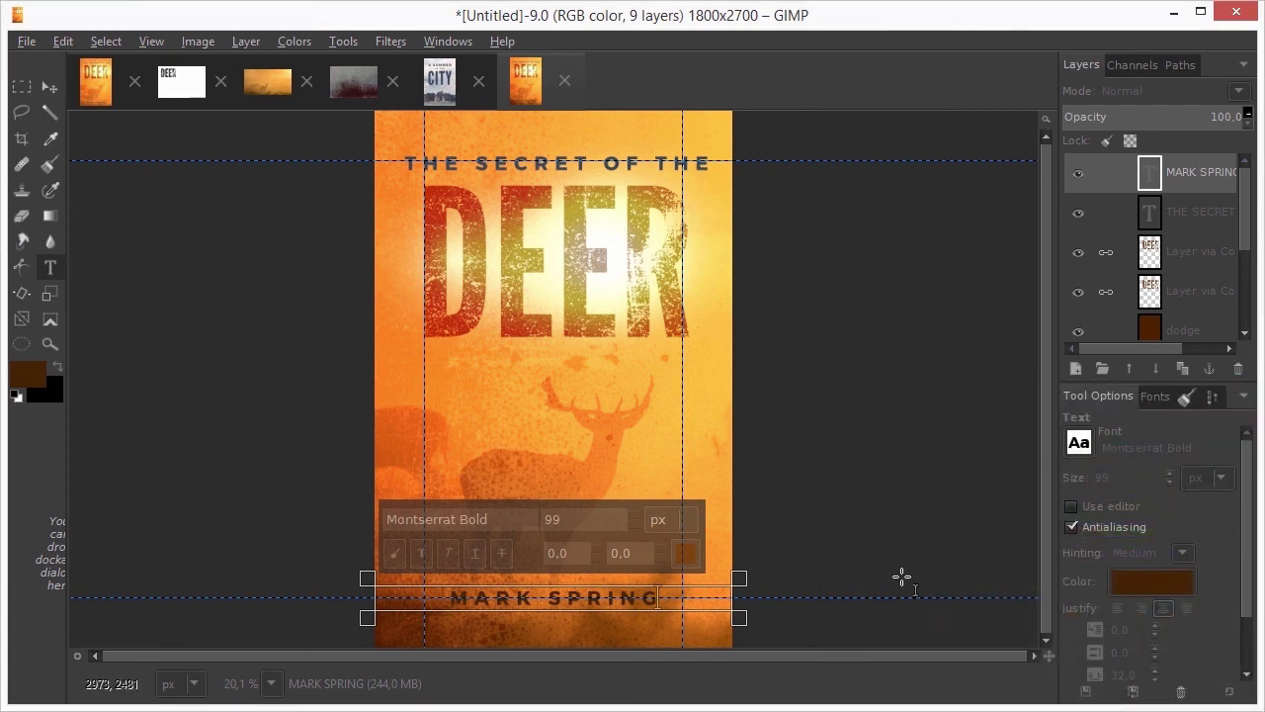
pyautogui.click(34, 376)
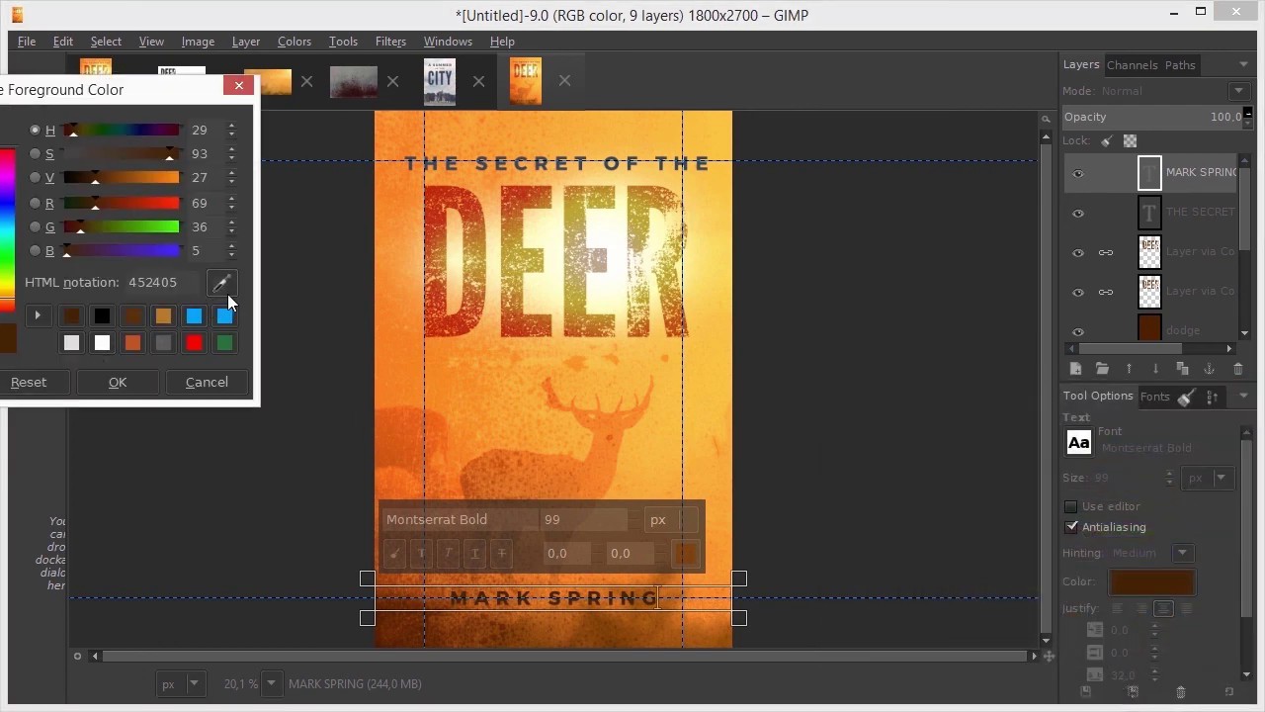
pyautogui.click(212, 381)
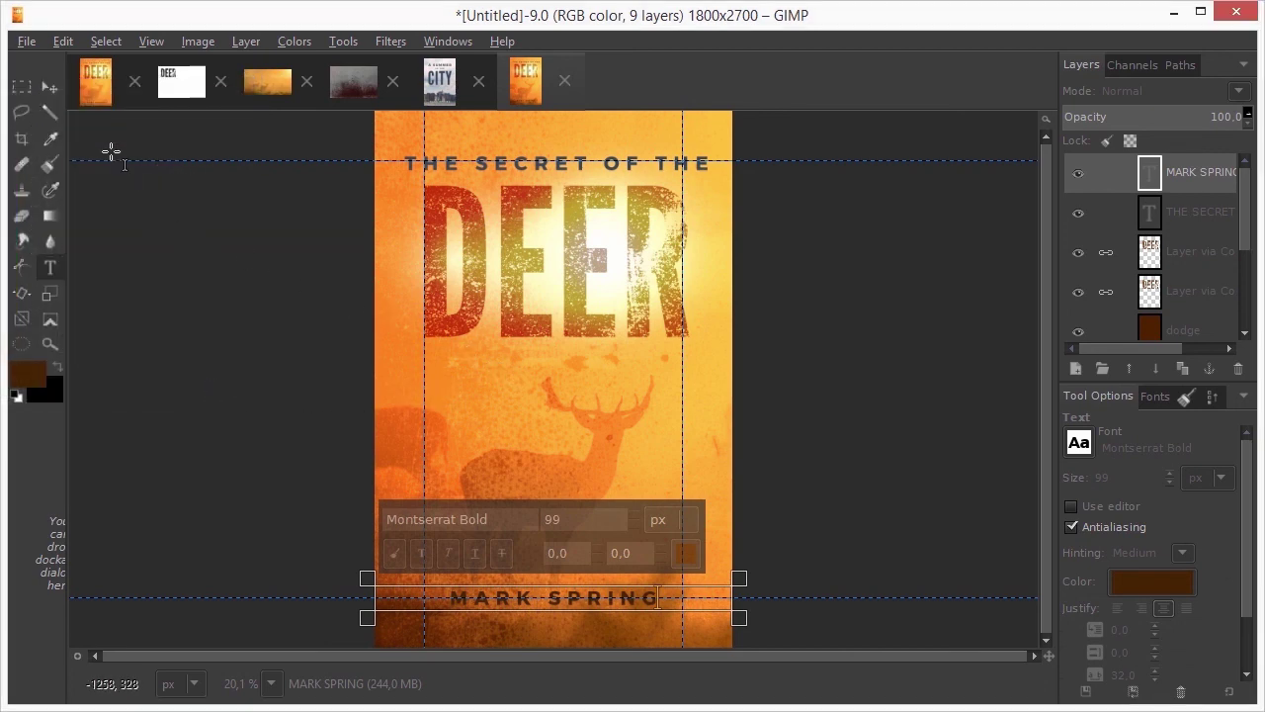
pyautogui.click(52, 88)
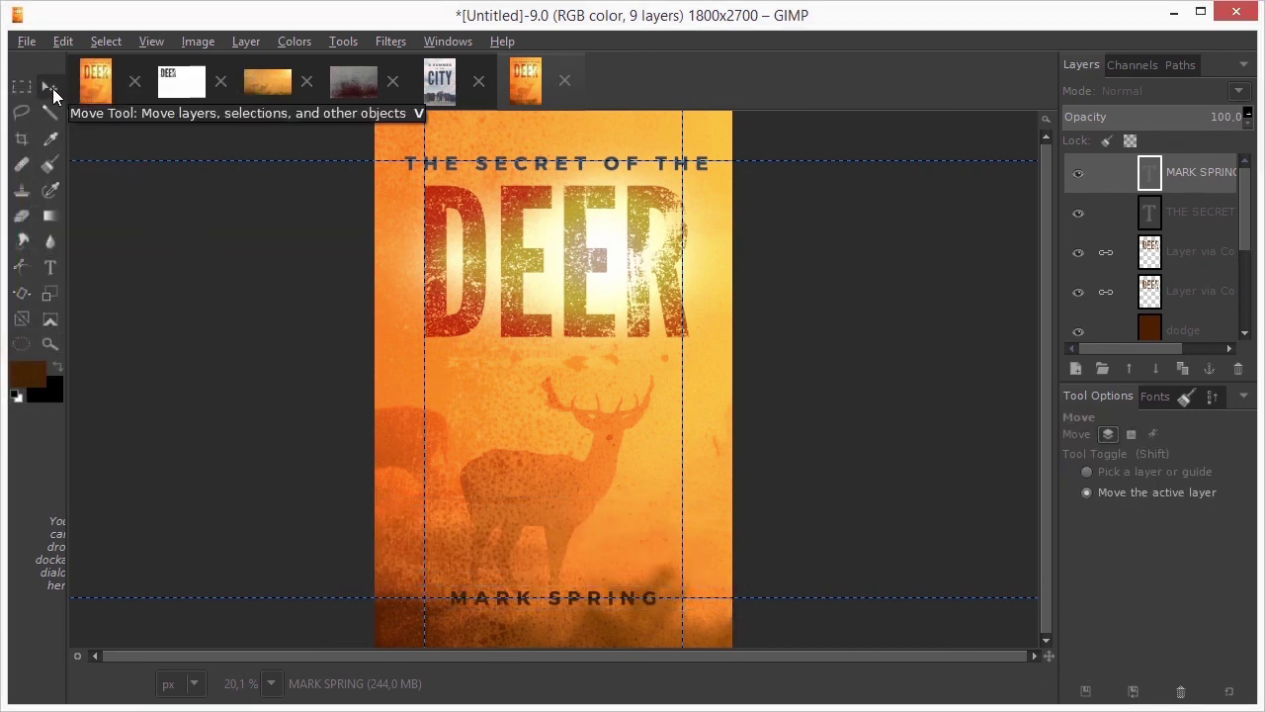